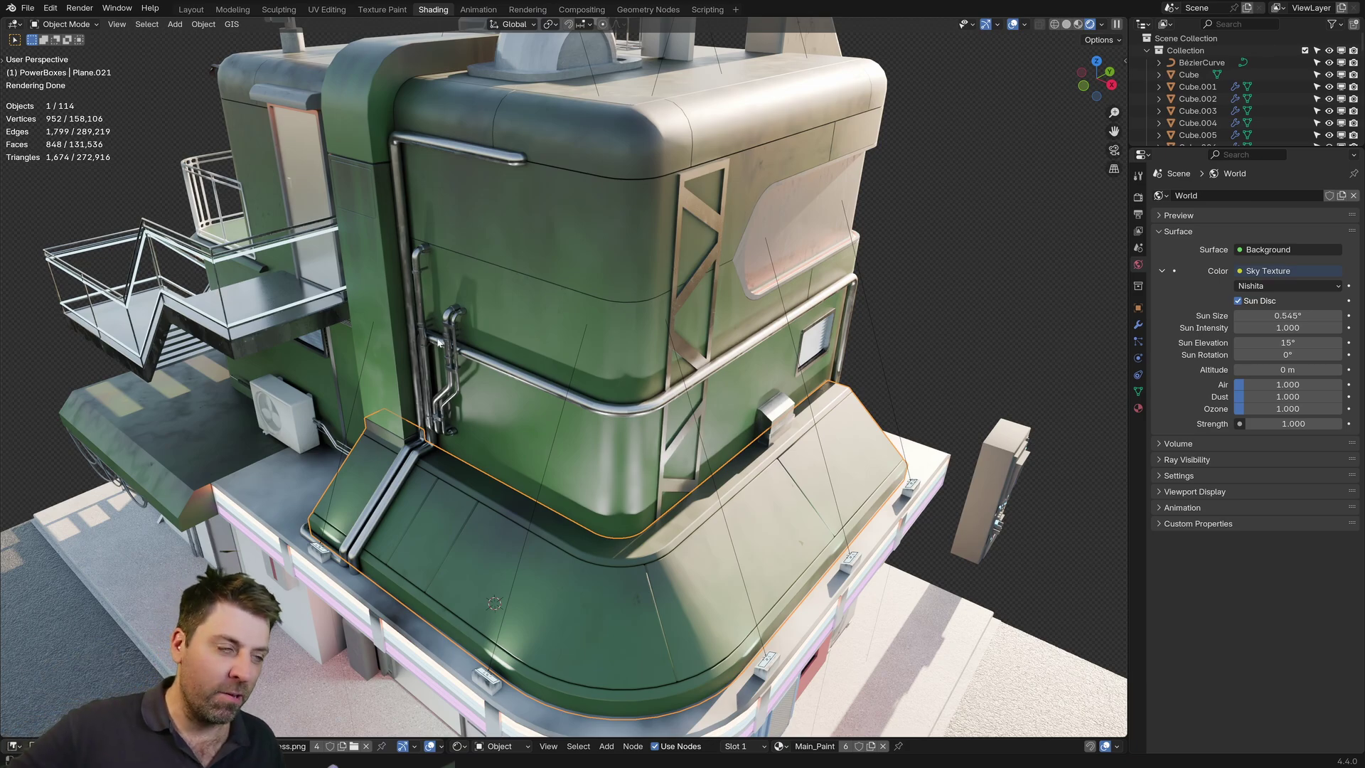
scroll(439, 343, "down", 8)
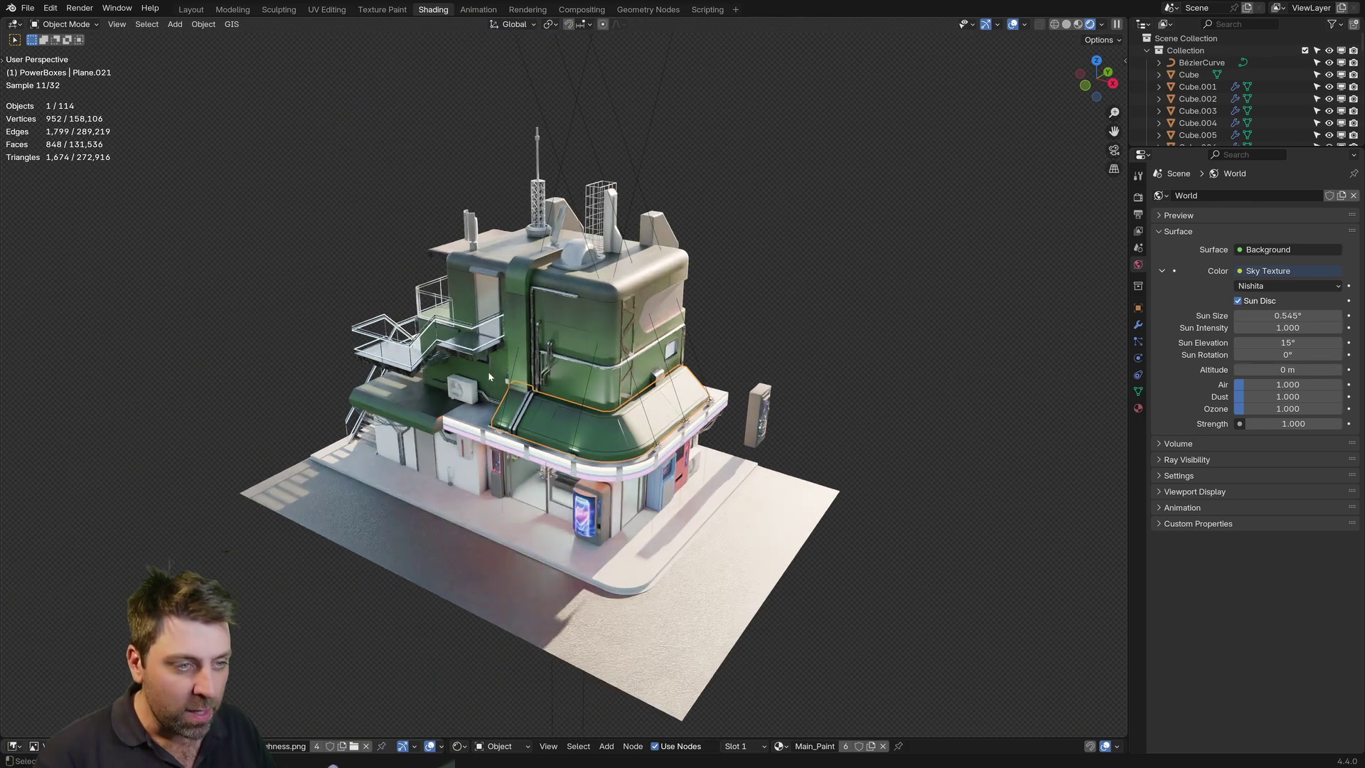
scroll(488, 371, "up", 8)
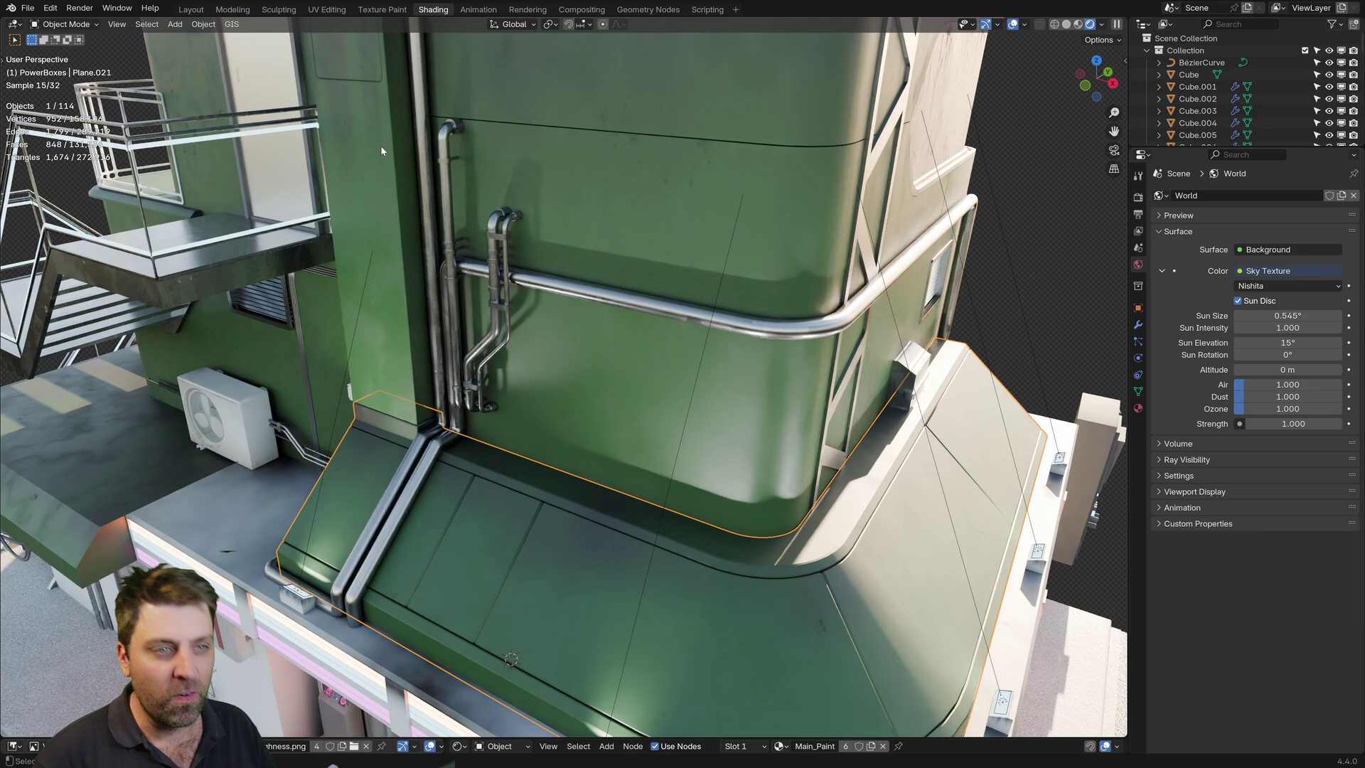
scroll(381, 151, "down", 4)
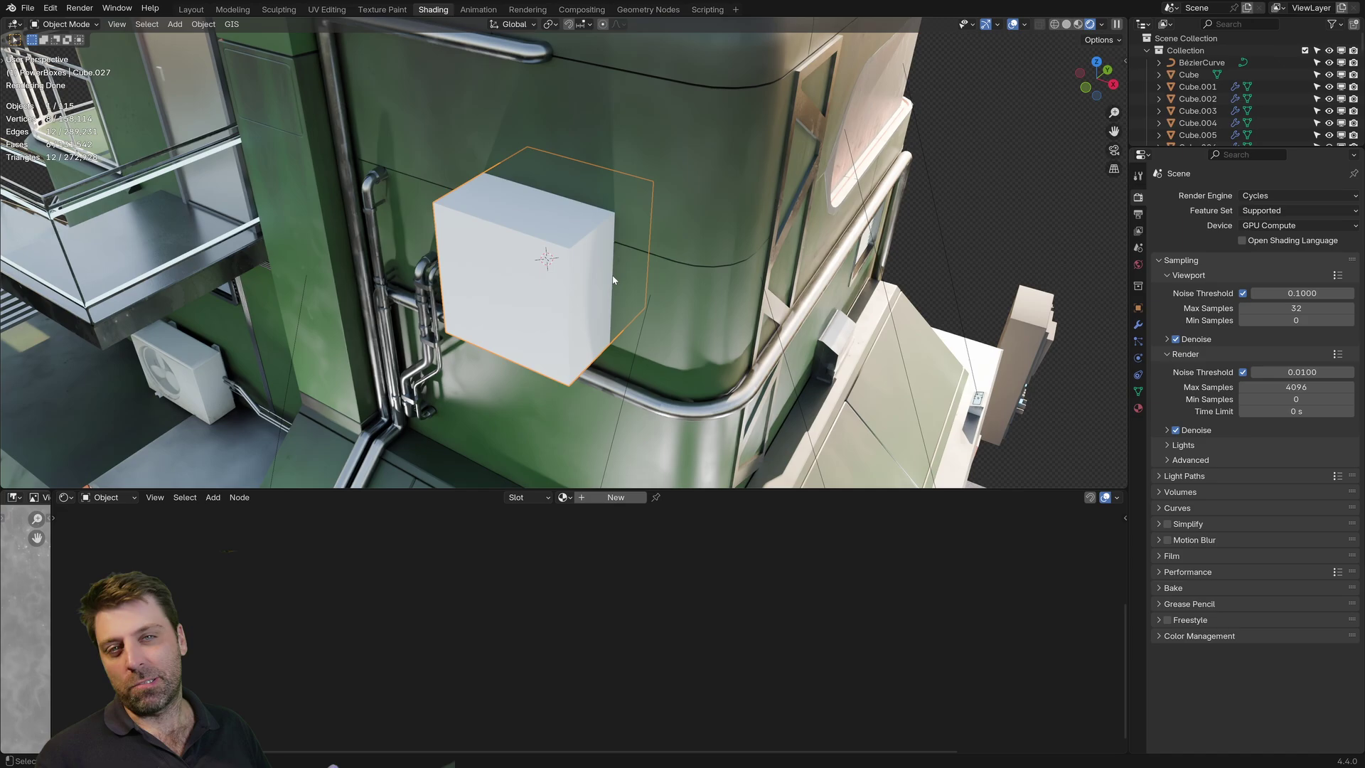
Create a new material for the selected cube beside the green building
left_click(602, 496)
middle_click_drag(537, 618, 306, 627)
scroll(631, 628, "up", 1)
scroll(305, 626, "up", 4)
middle_click_drag(364, 583, 548, 570)
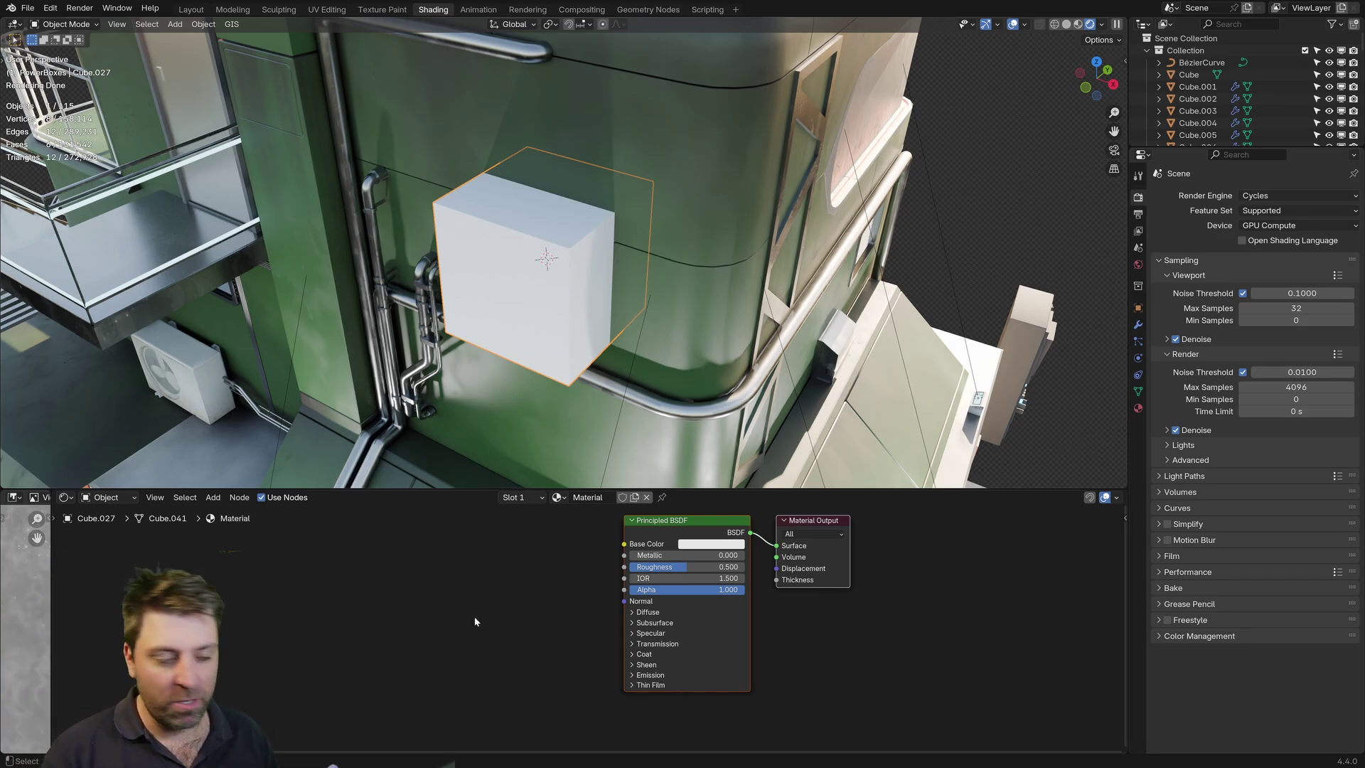
Add a Texture Coordinate, Mapping and Image Texture setup to the Principled BSDF, and space the first two nodes away from the image node
key("shift+a")
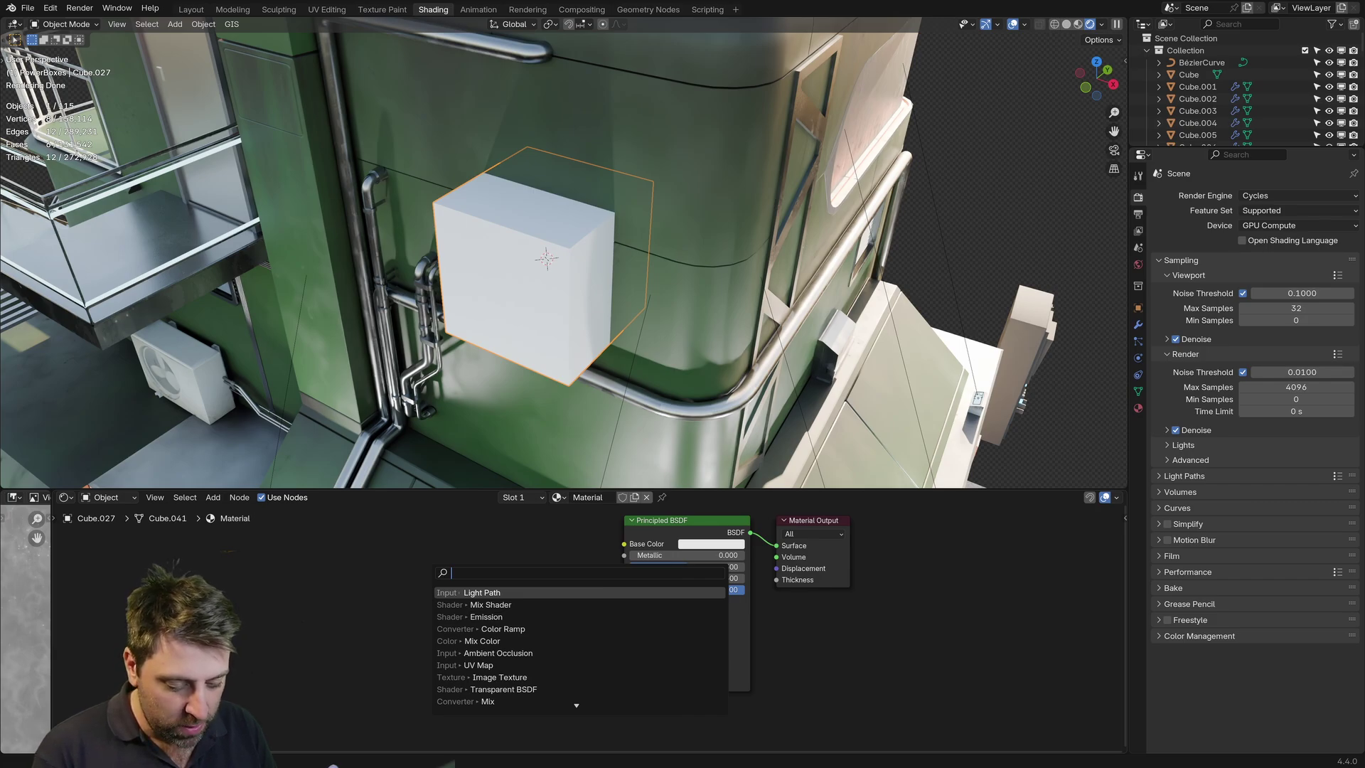
key("Escape")
key("ctrl+t")
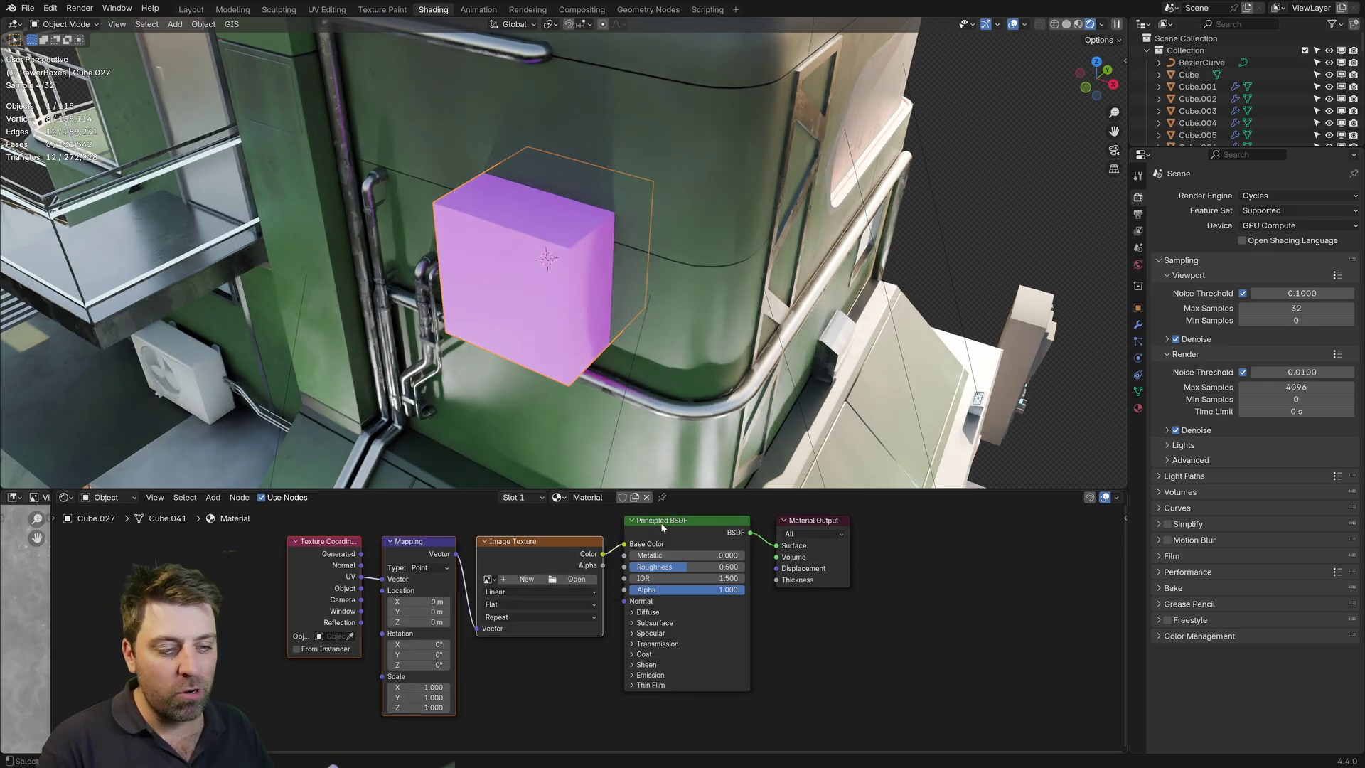
left_click(418, 542)
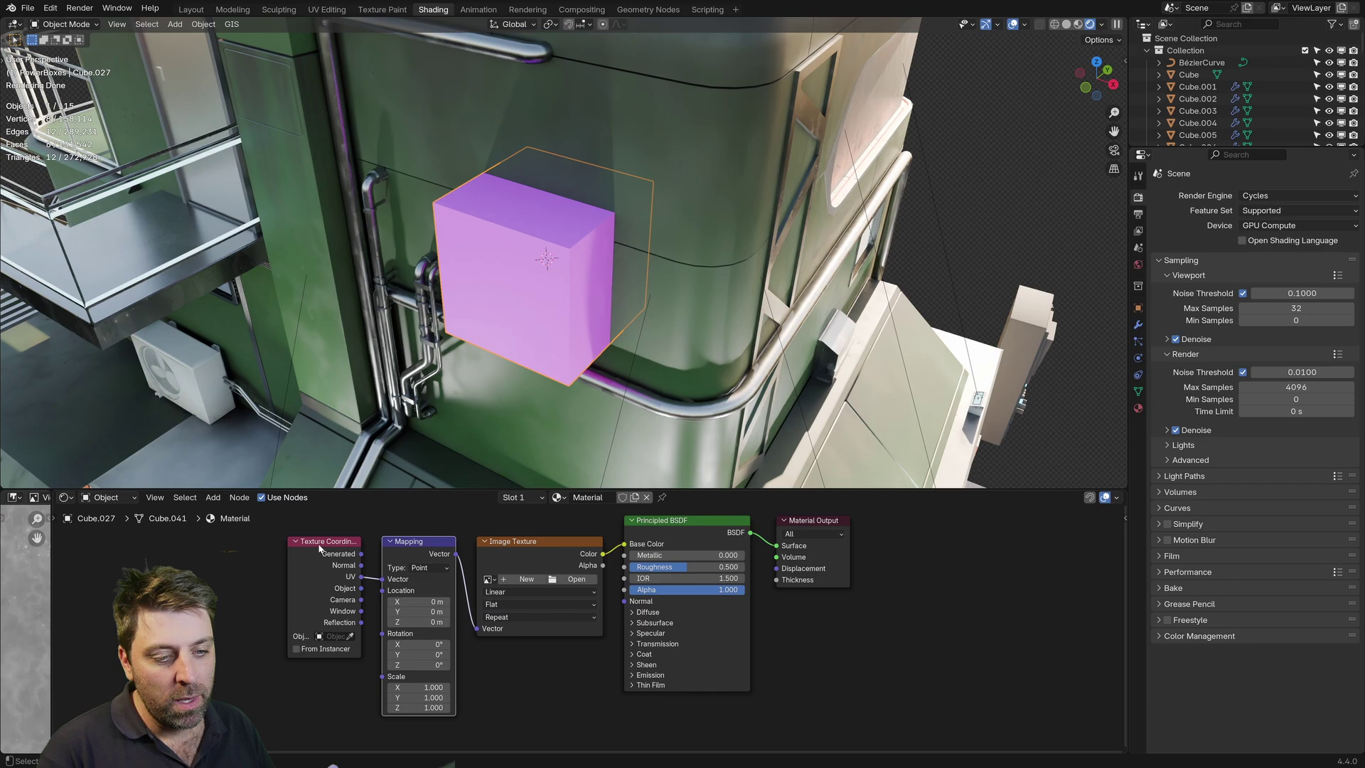
left_click(320, 547, "shift")
left_click_drag(319, 548, 132, 545)
Delete the Image Texture node and feed the Mapping node's vector from the Generated coordinates
left_click(386, 559)
left_click(543, 553)
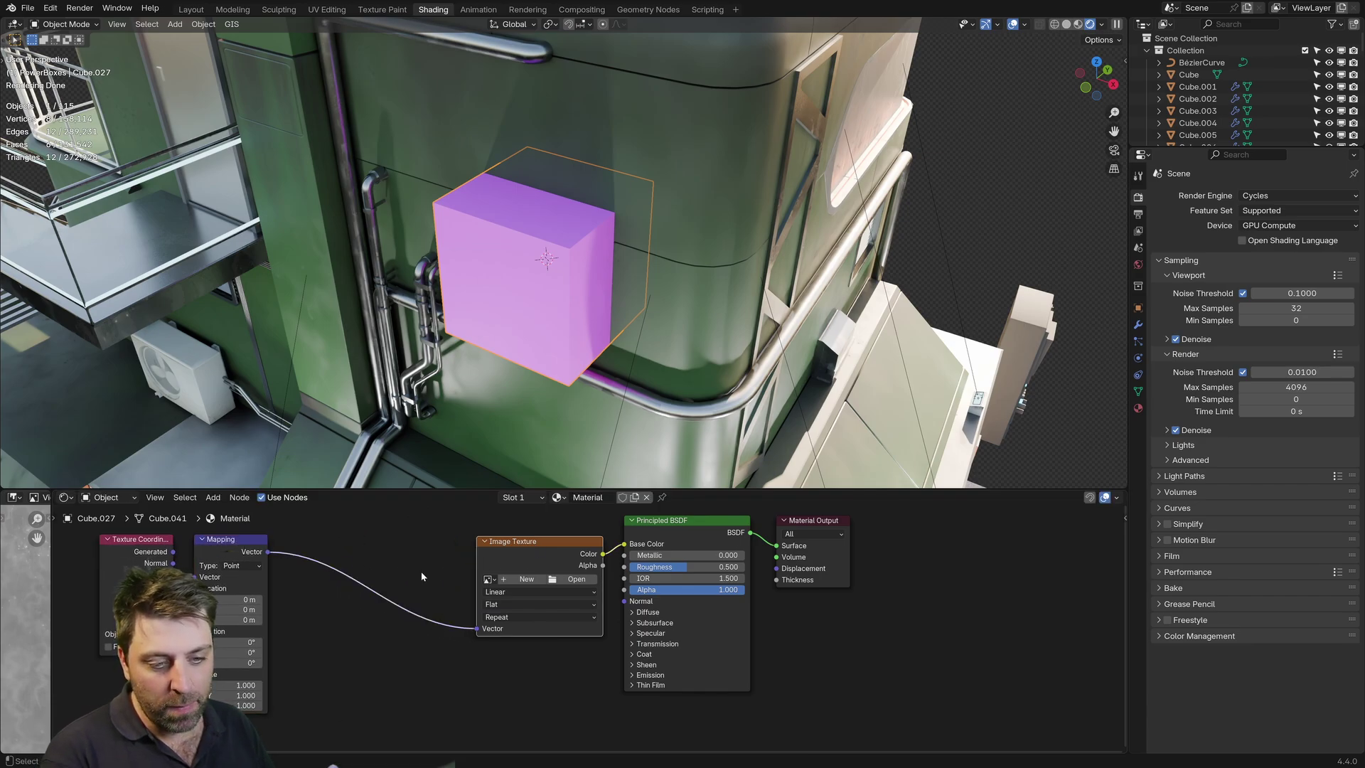
key("x")
middle_click_drag(419, 560, 473, 562)
left_click_drag(228, 555, 251, 580)
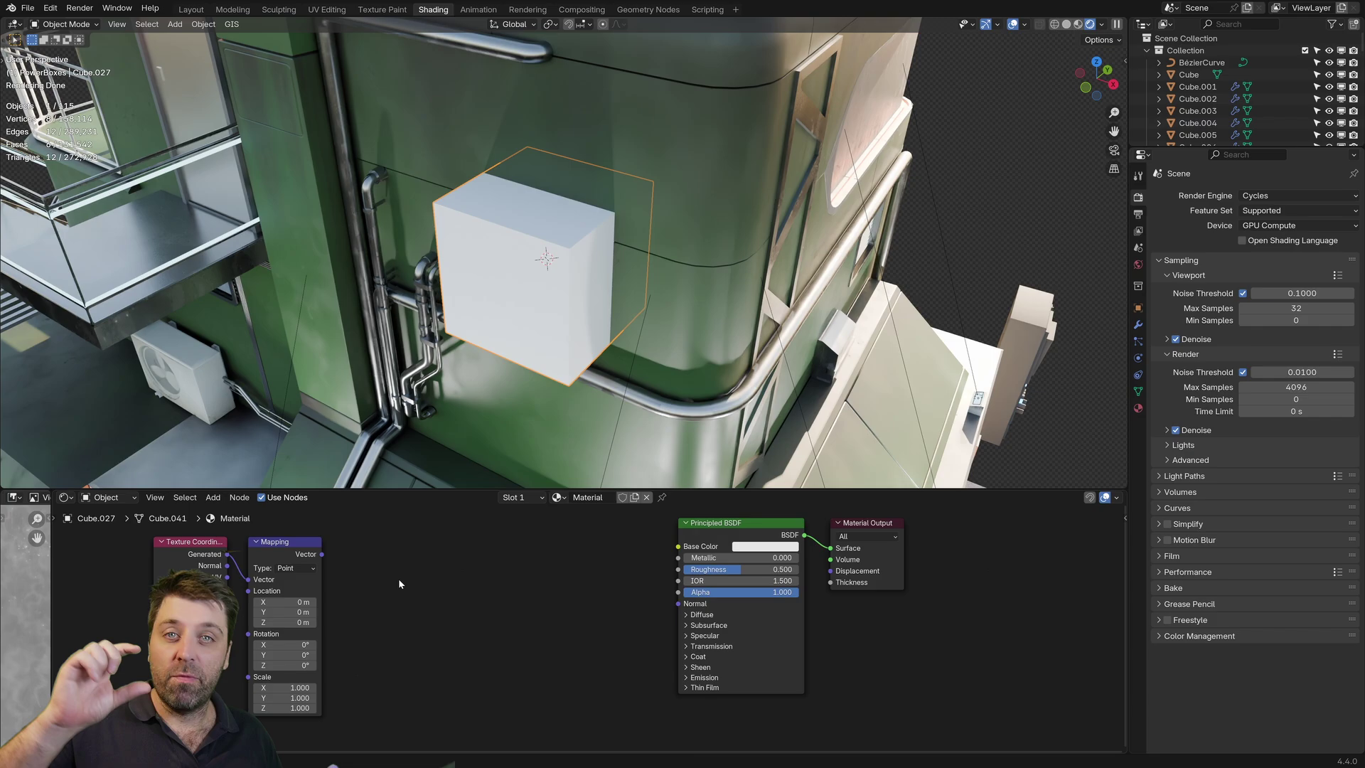
Connect the Mapping vector output to the Base Color to preview the generated coordinates on the cube
left_click_drag(322, 553, 683, 551)
middle_click_drag(535, 366, 568, 346)
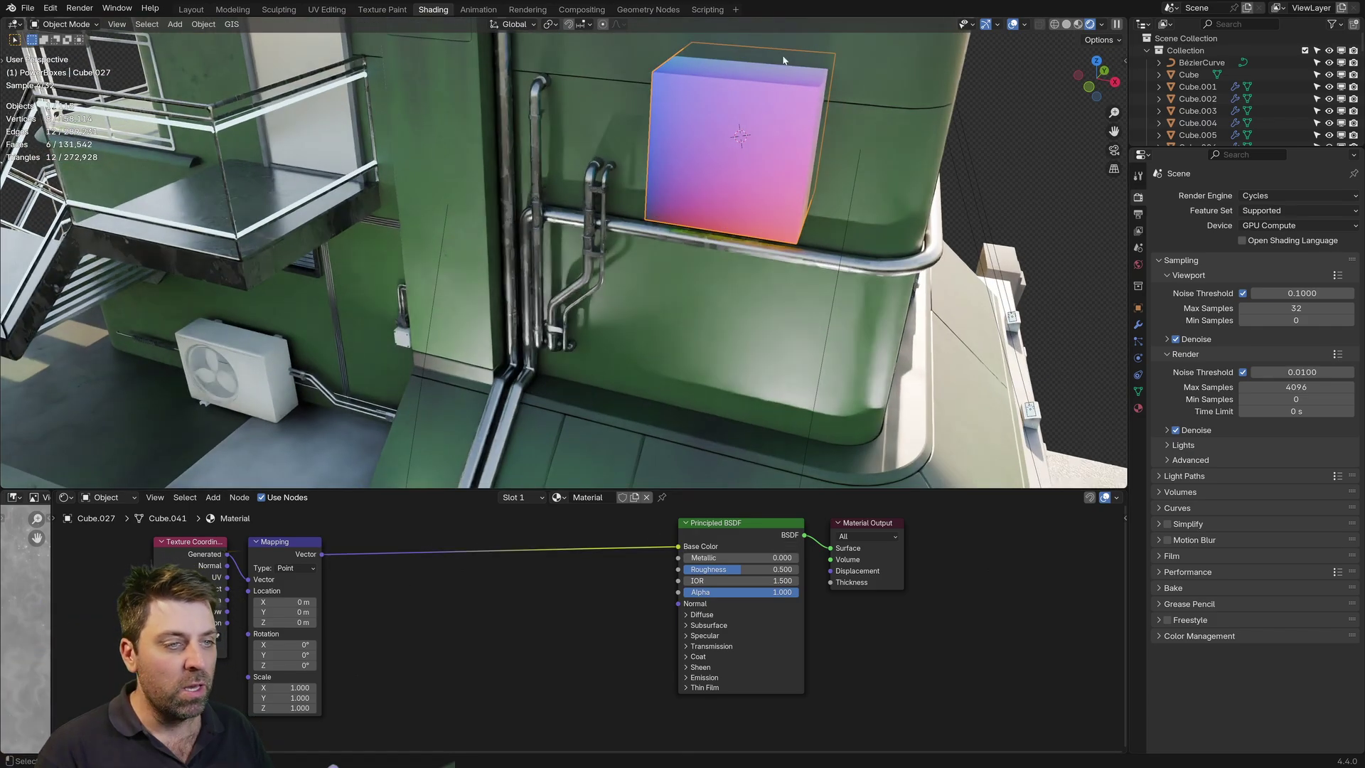
middle_click_drag(756, 146, 663, 119)
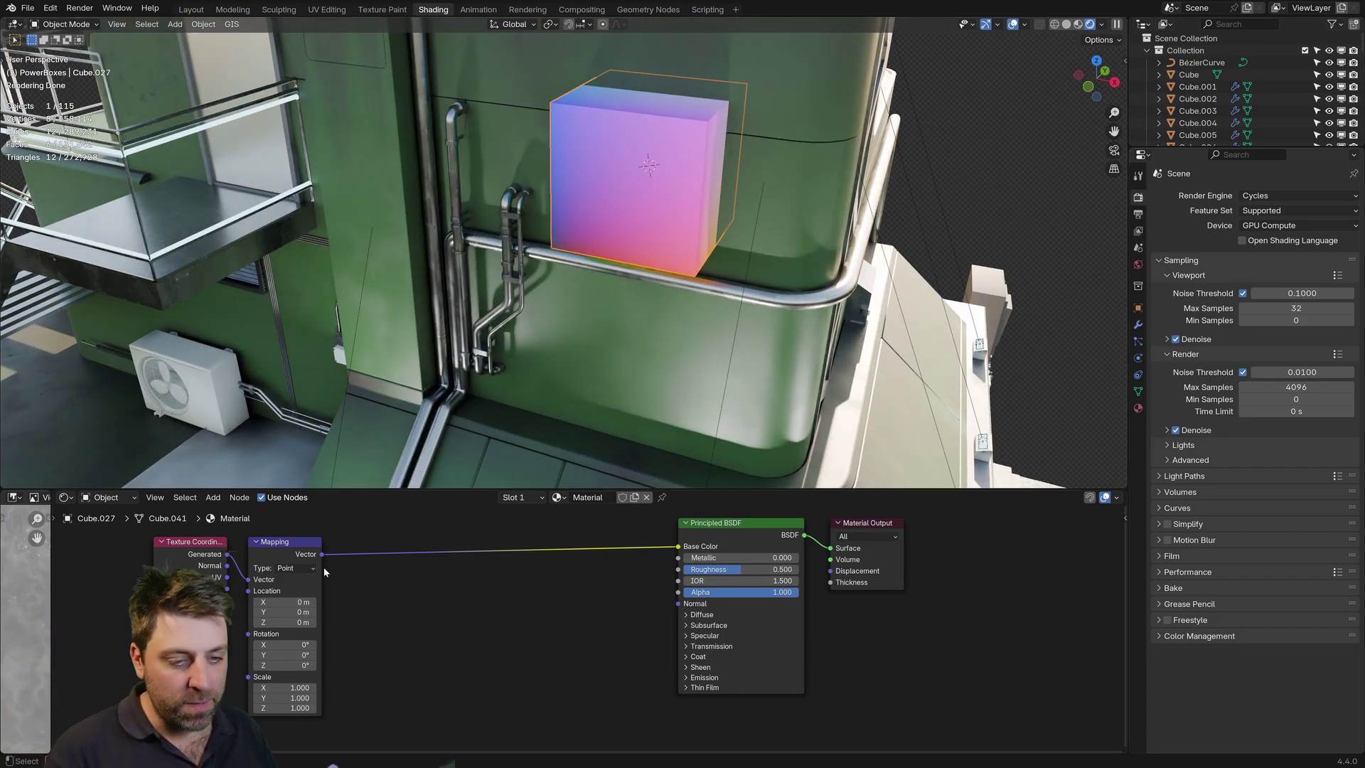
Add a Separate XYZ node after Mapping and connect its Z output to the Principled BSDF's Base Color
left_click_drag(324, 555, 382, 556)
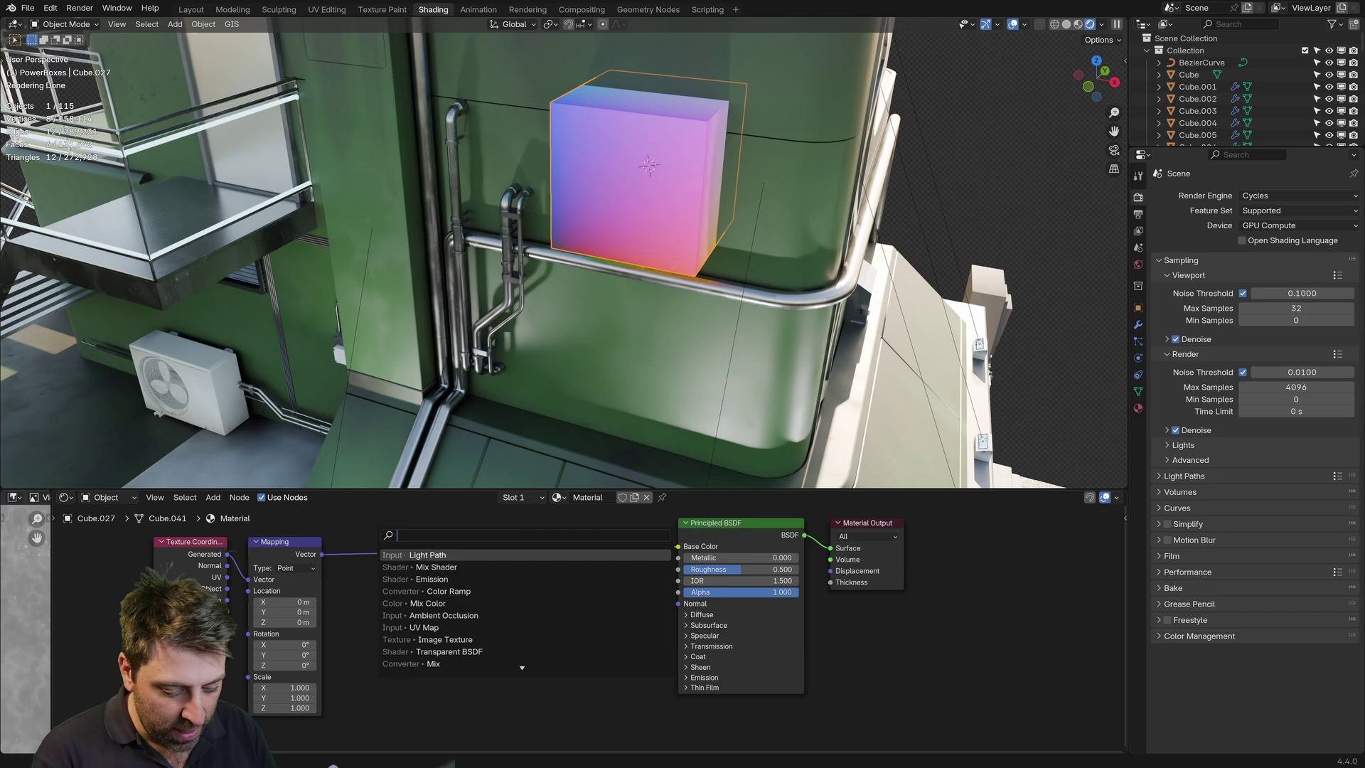
type("sep")
key("Return")
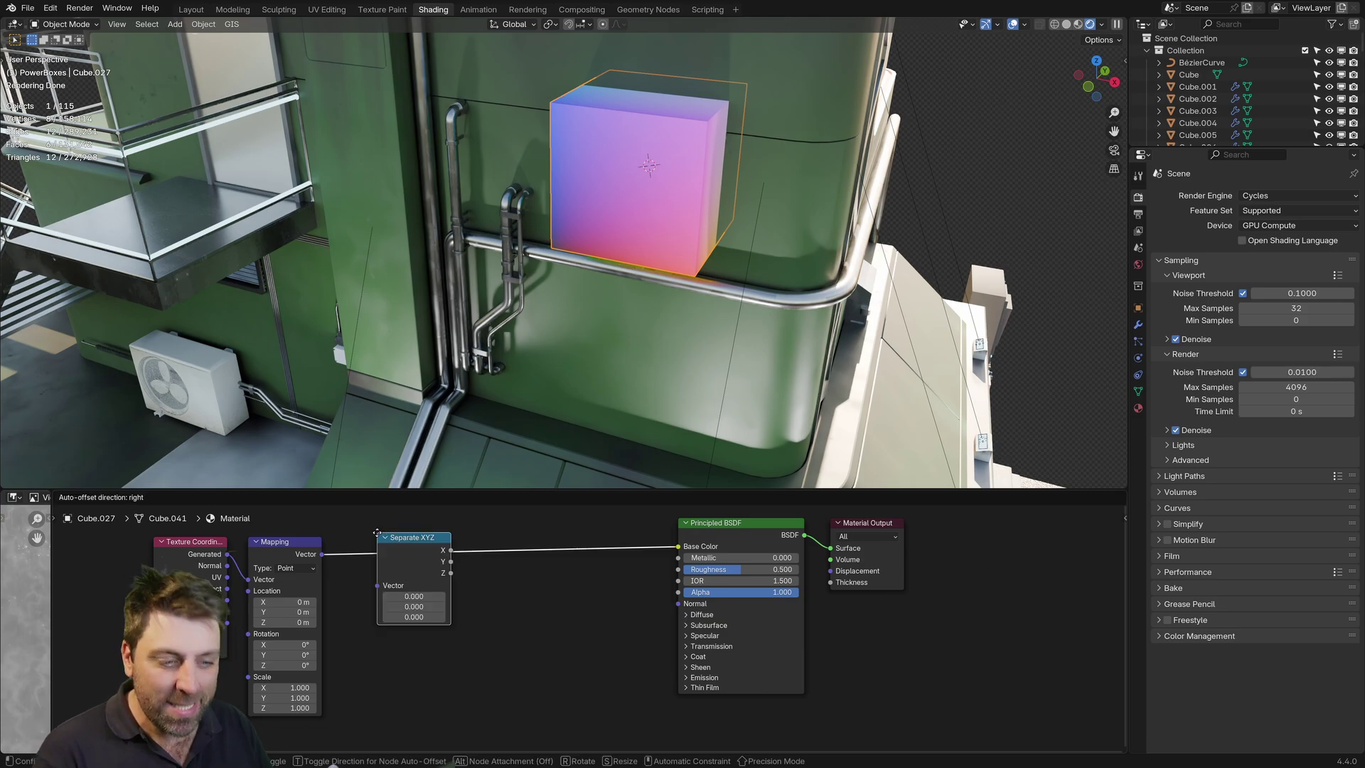
left_click(377, 532)
left_click_drag(387, 542, 366, 538)
left_click_drag(431, 570, 696, 548)
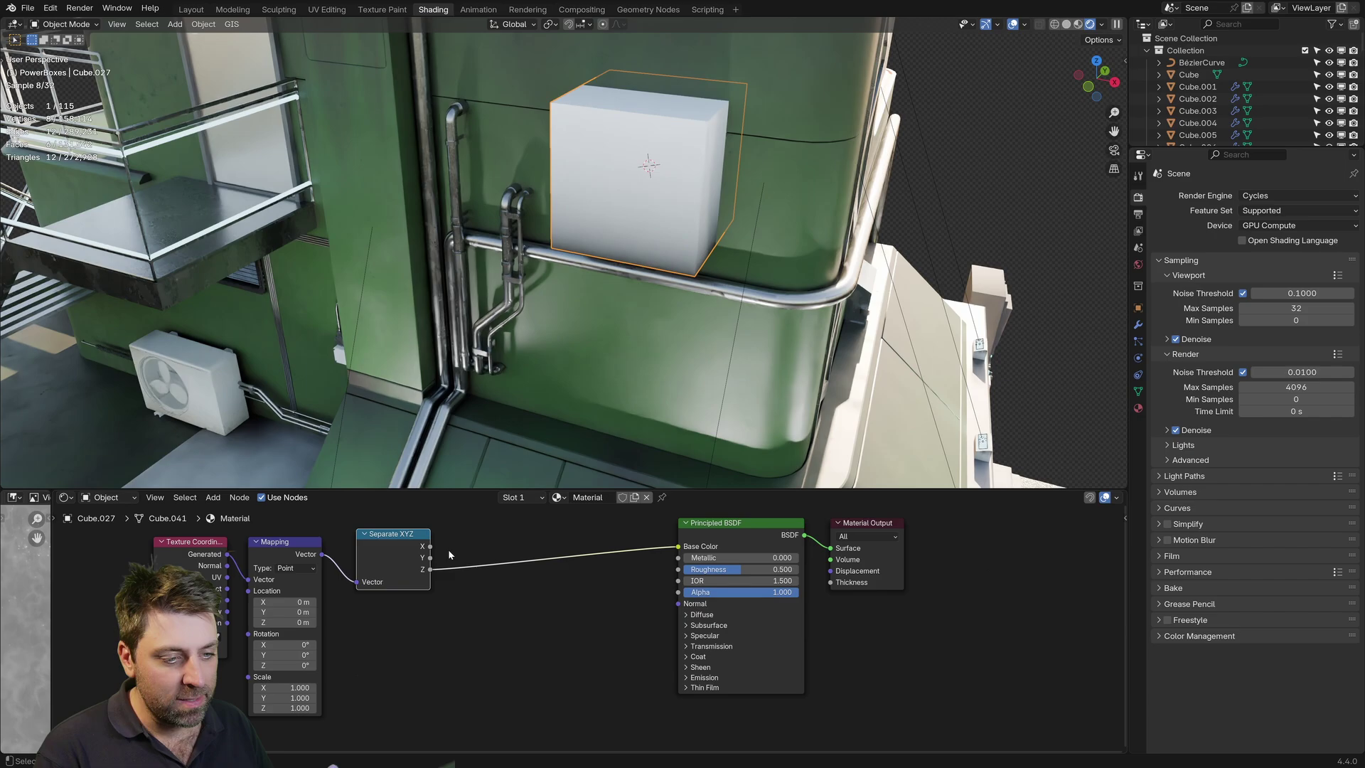
middle_click_drag(645, 282, 620, 293)
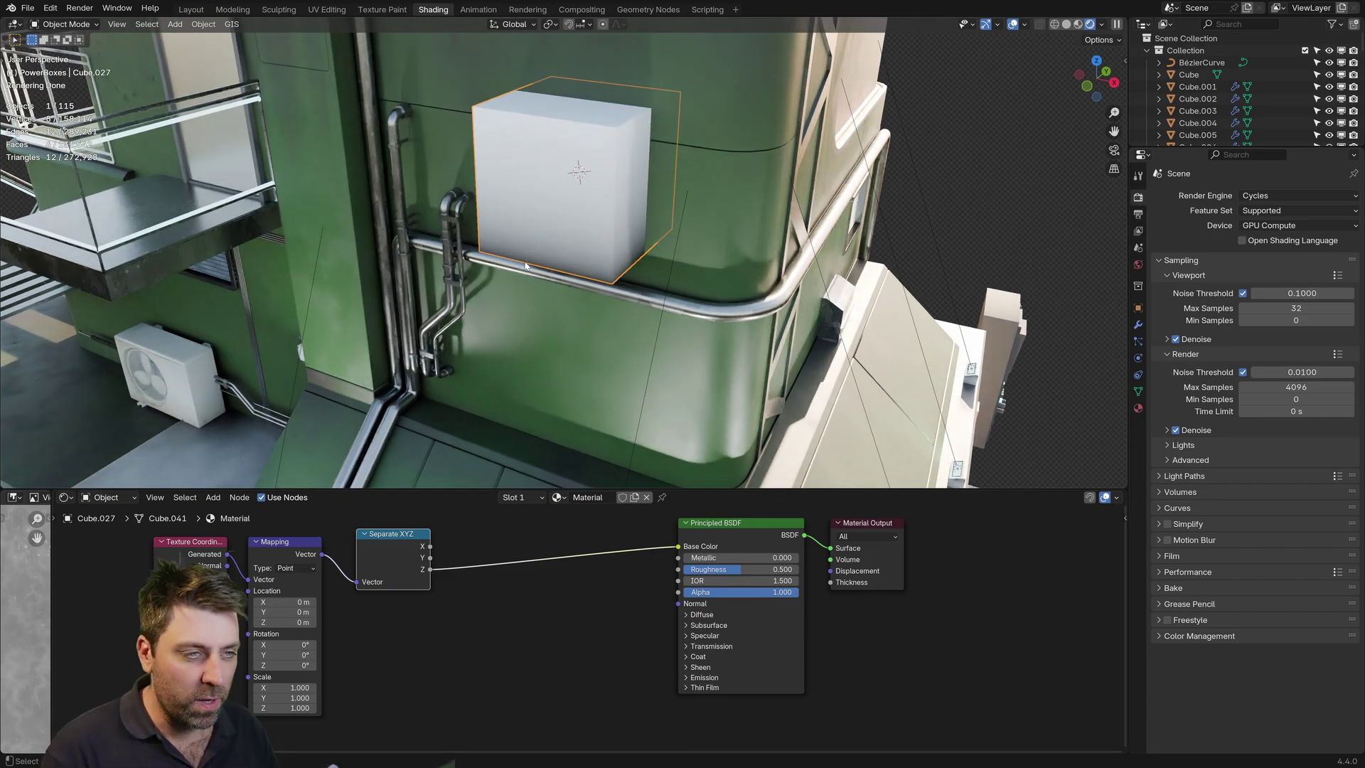
Insert a Color Ramp between Separate XYZ and Base Color, and reverse its gradient with black at 0.889 and white at 0.223
key("shift+a")
type("col")
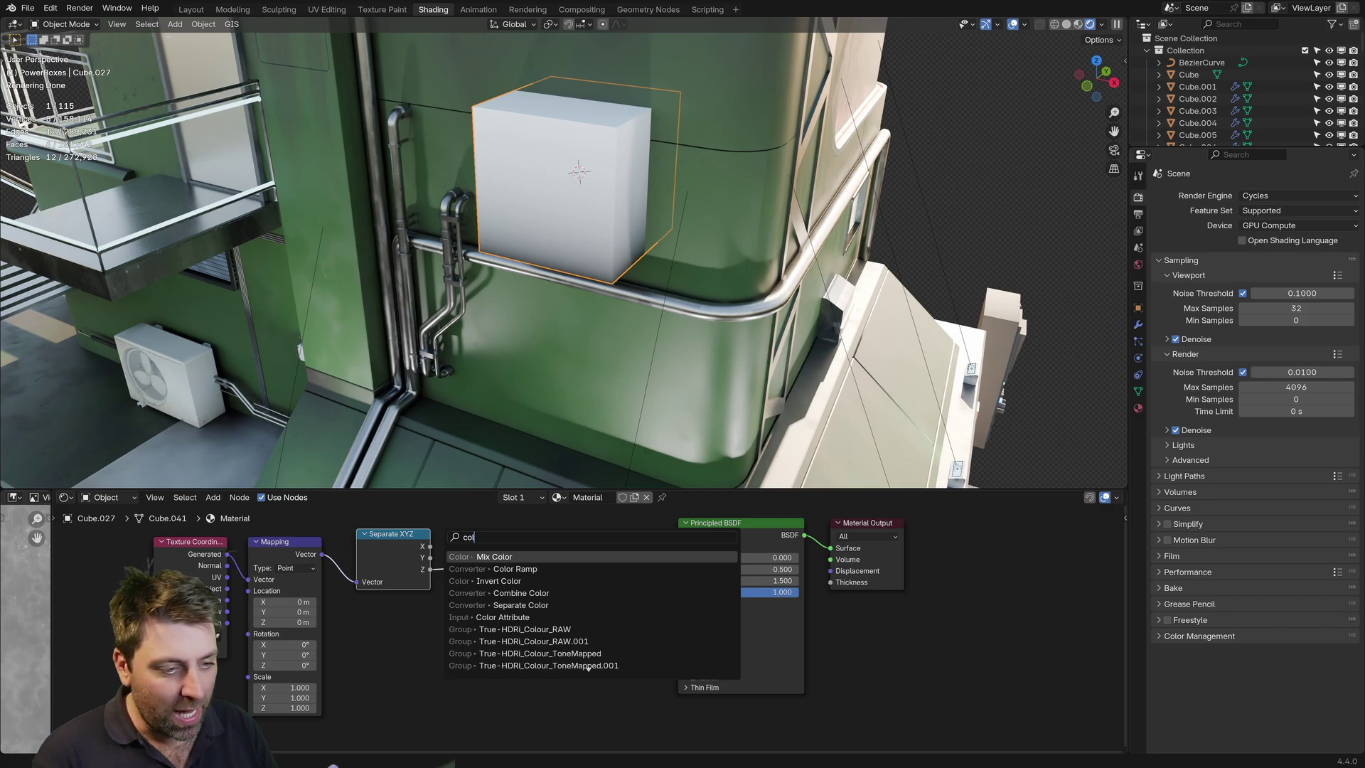
left_click(514, 569)
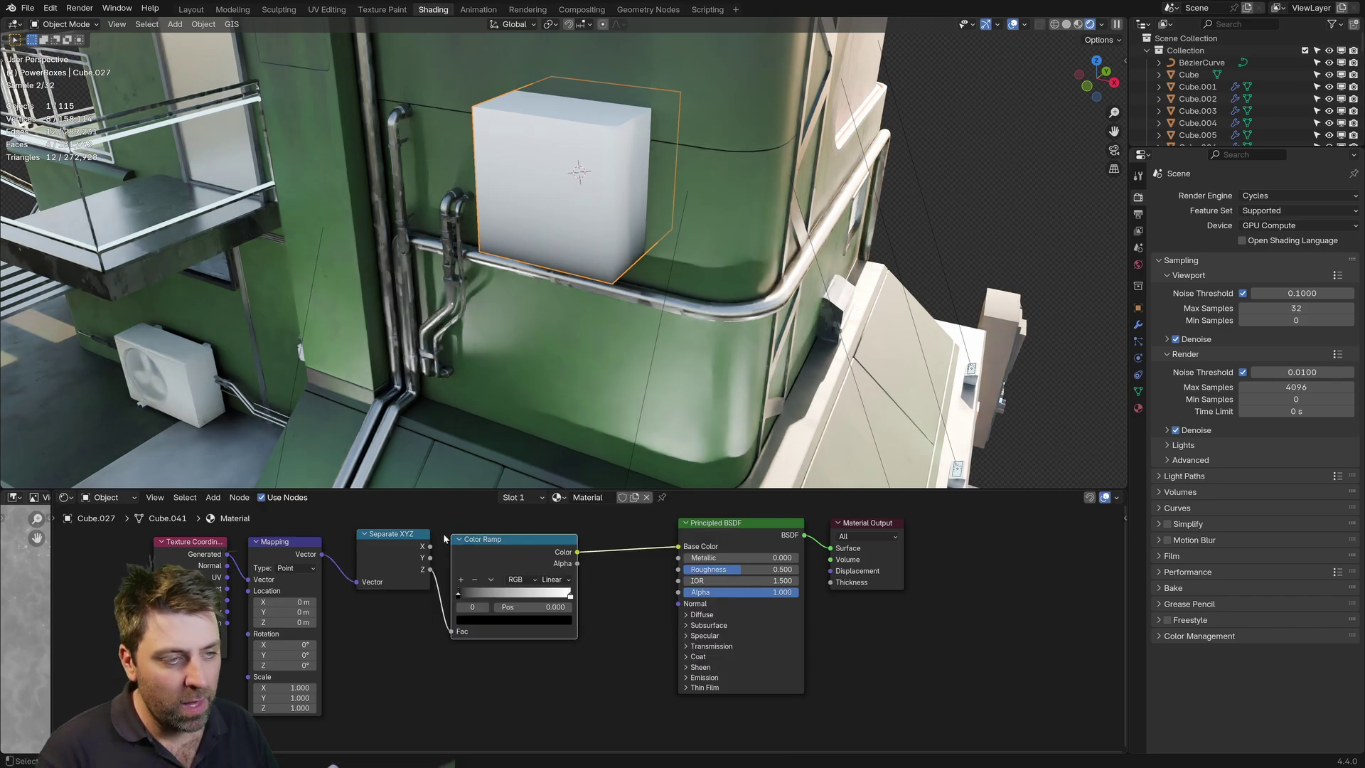
mouse_move(462, 591)
left_mouse_down()
mouse_move(572, 596)
mouse_move(558, 600)
left_mouse_up()
left_click(468, 597)
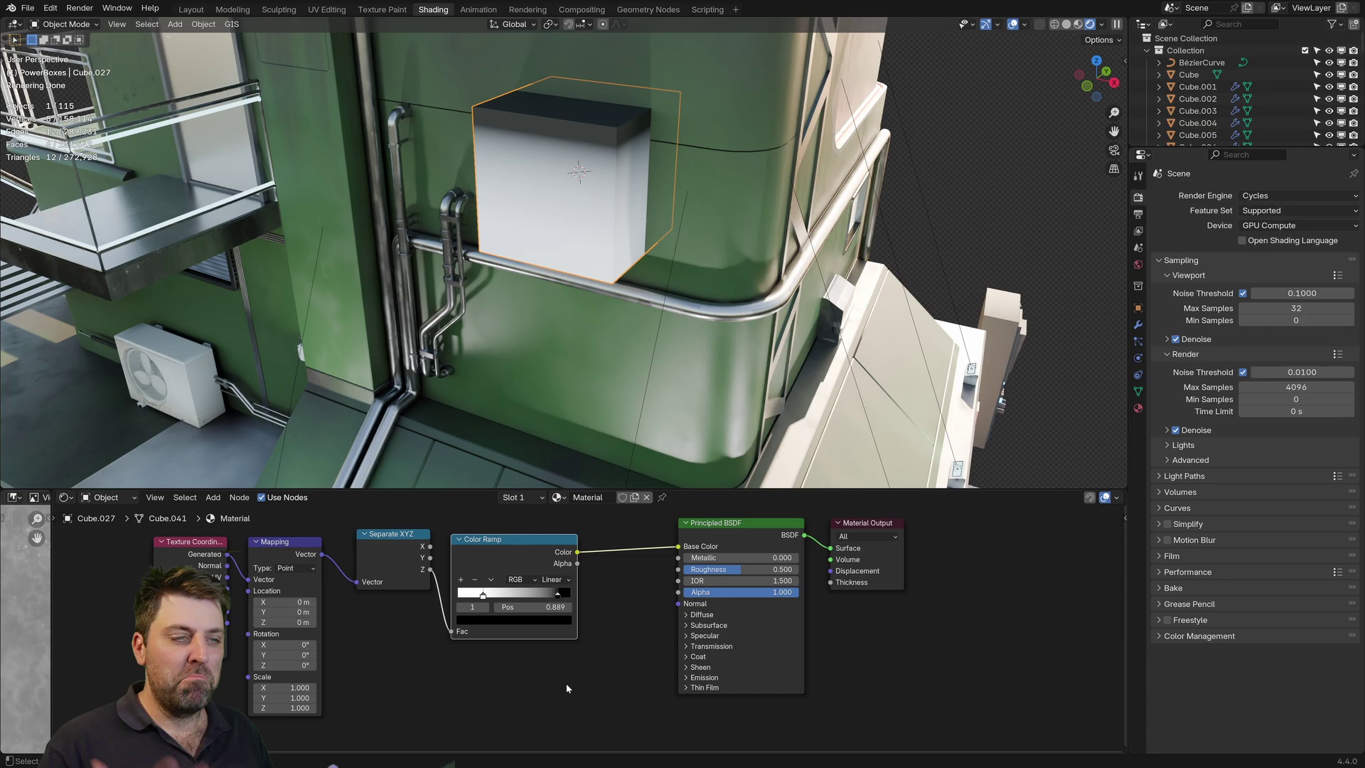
Move the Texture Coordinate through Color Ramp nodes away from the Principled BSDF and enlarge the node editor area
scroll(617, 615, "down", 3)
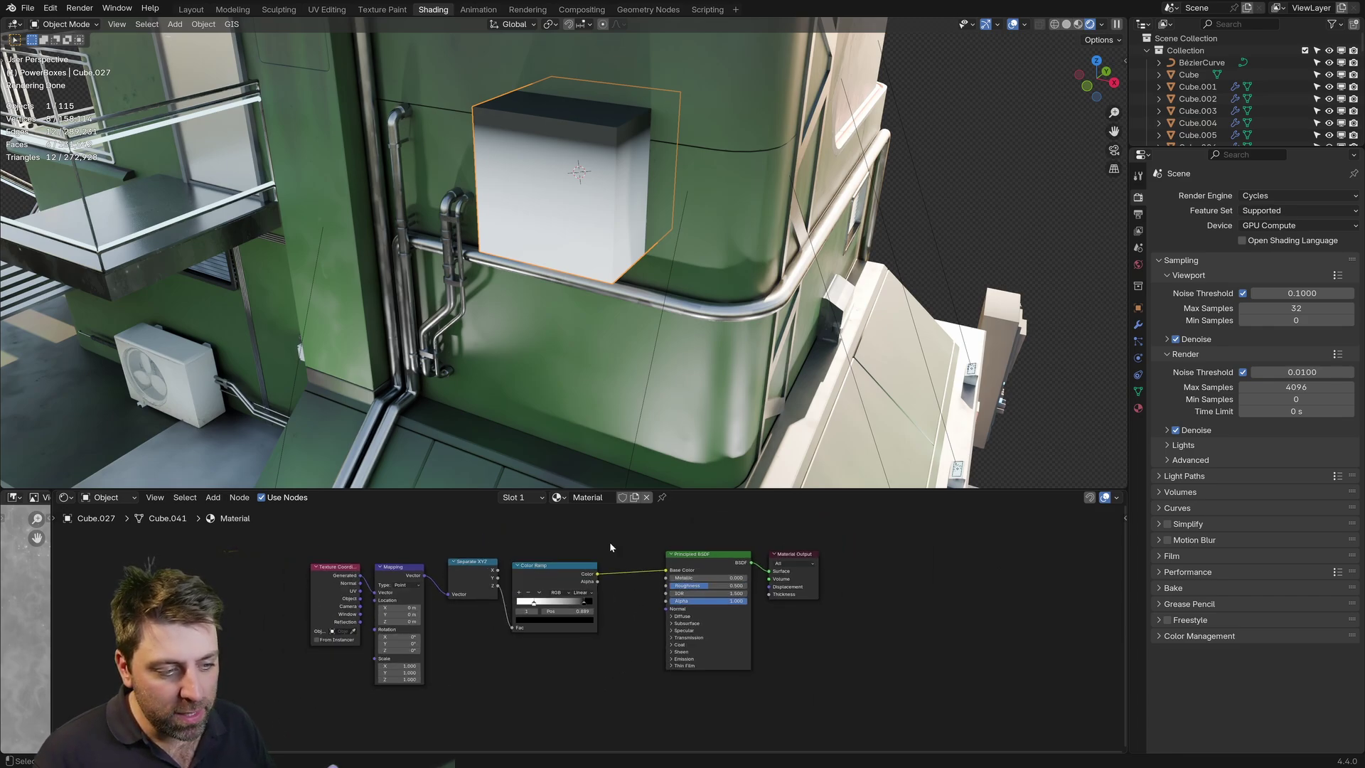
left_click_drag(587, 542, 308, 671)
left_click_drag(558, 566, 481, 529)
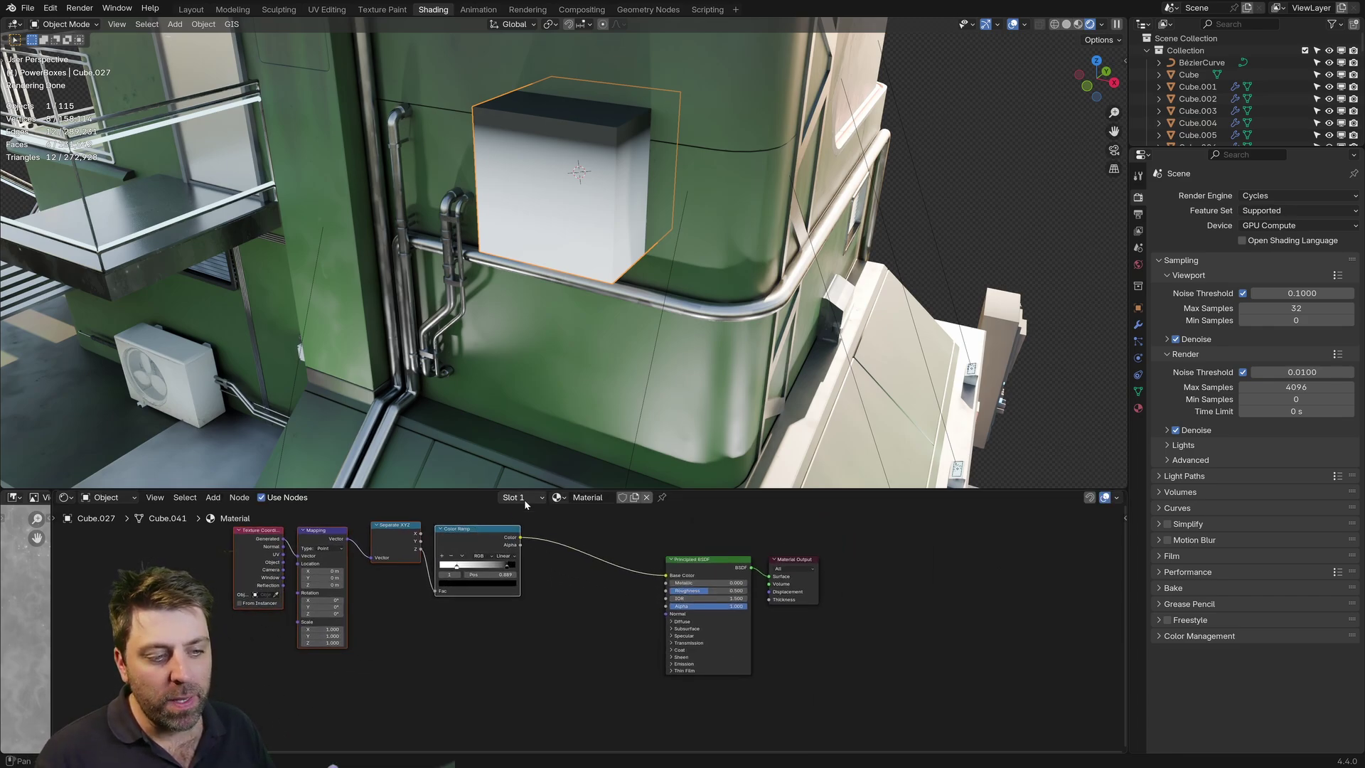
left_click_drag(537, 491, 540, 247)
scroll(479, 468, "up", 2)
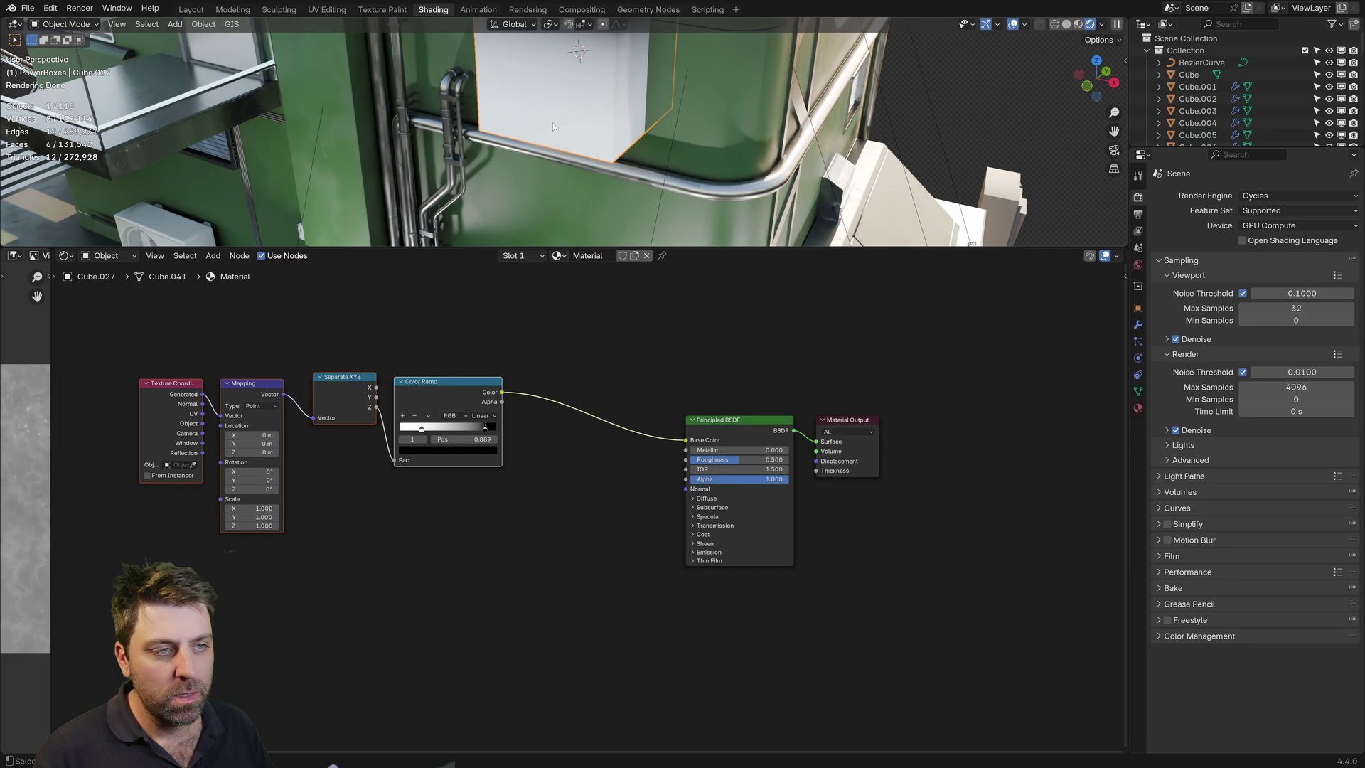
middle_click_drag(591, 84, 581, 148)
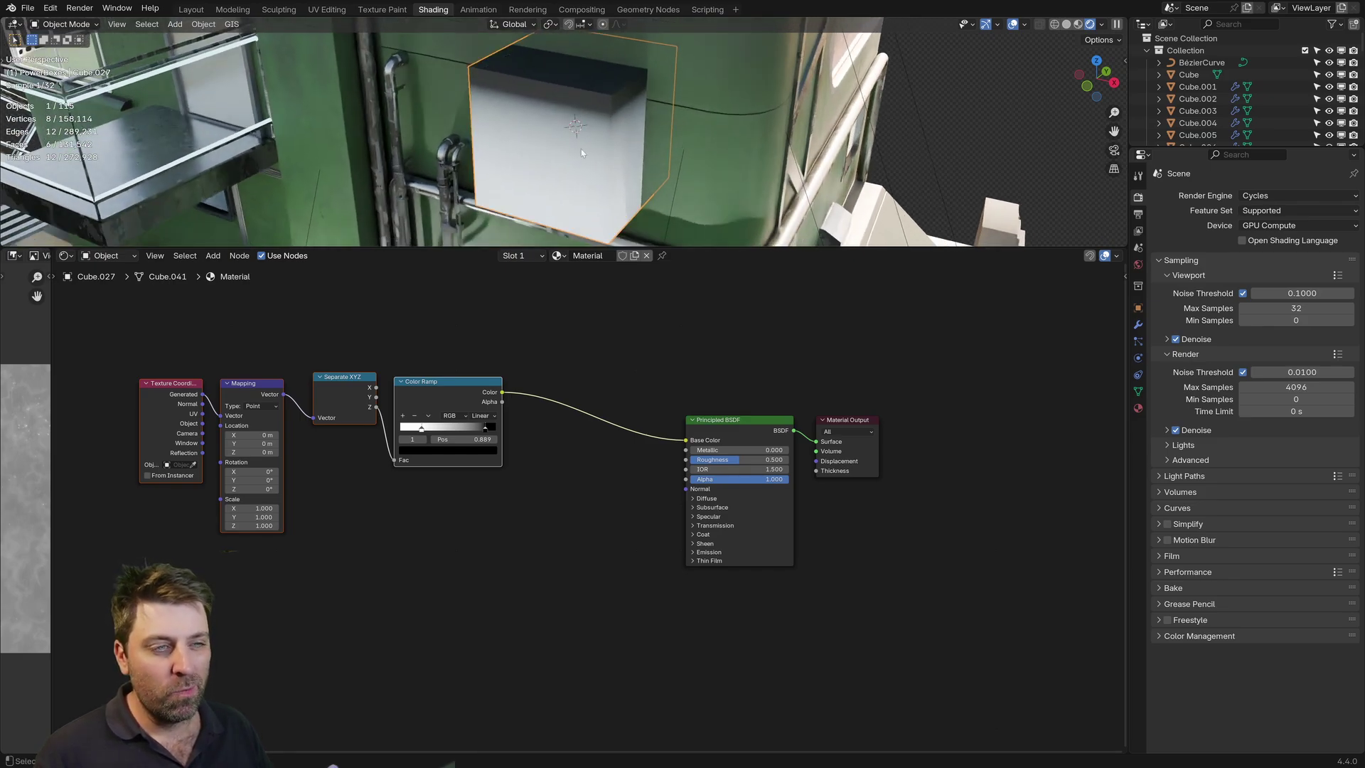
Add a Noise Texture node below the Color Ramp
left_click(403, 557)
key("shift+a")
type("no")
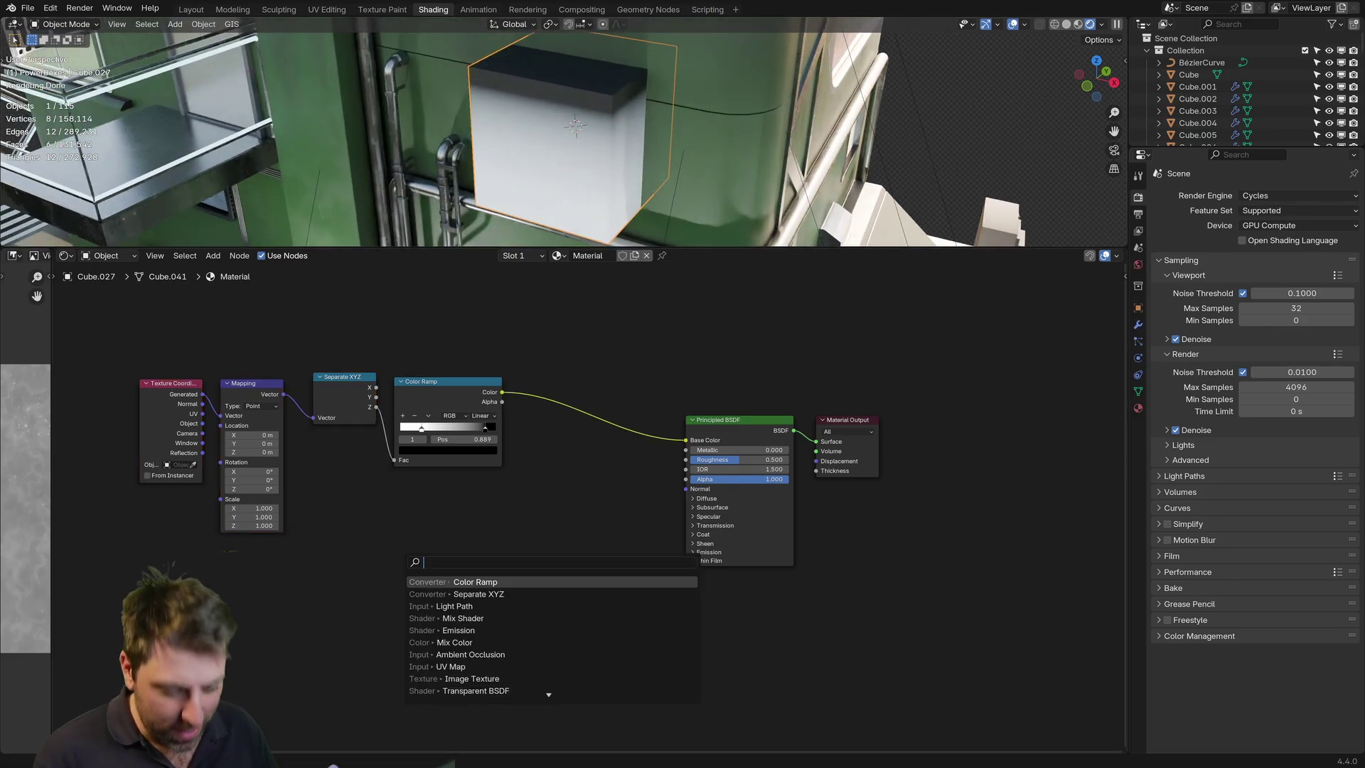
type("ise")
key("Return")
left_click(393, 480)
Insert a color Mix node between the Color Ramp and Base Color, and connect the Noise Texture's Fac to its B input
key("shift+a")
left_click(467, 478)
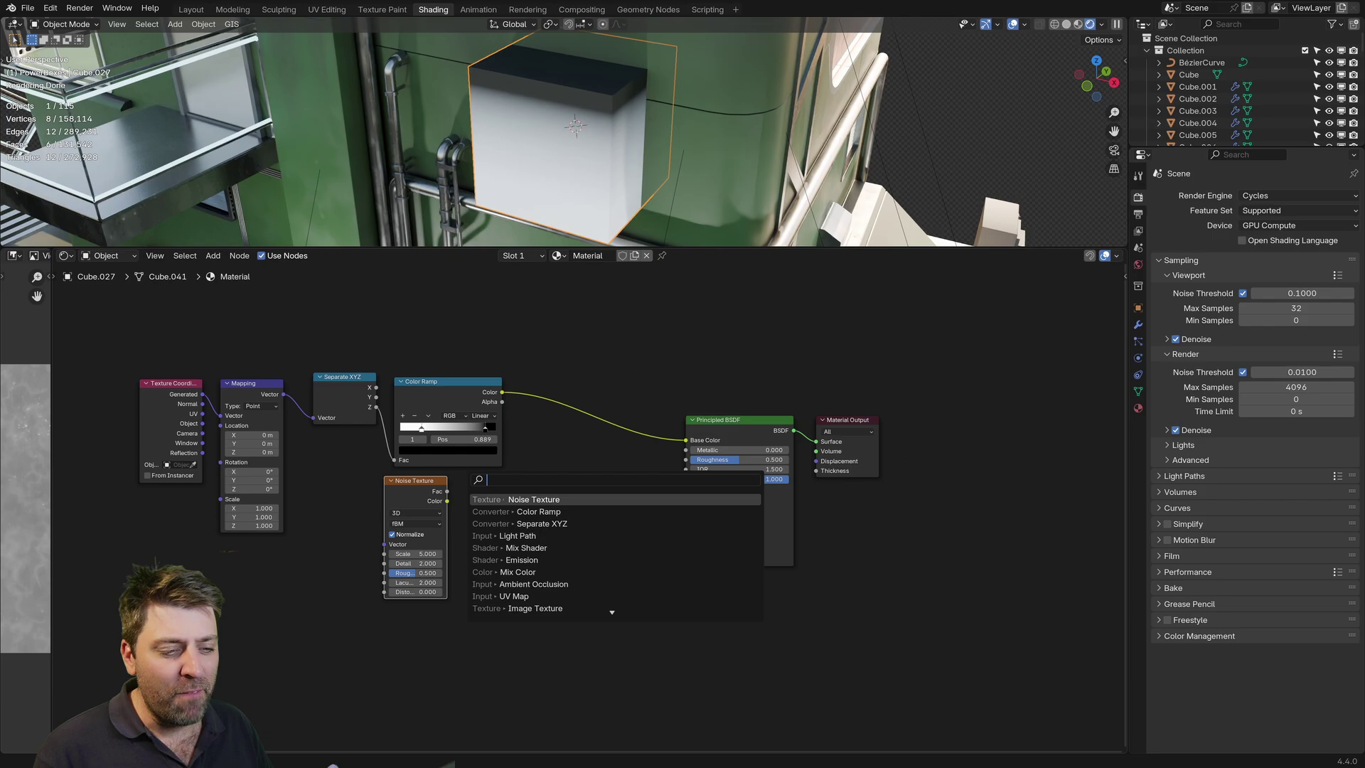
type("mix")
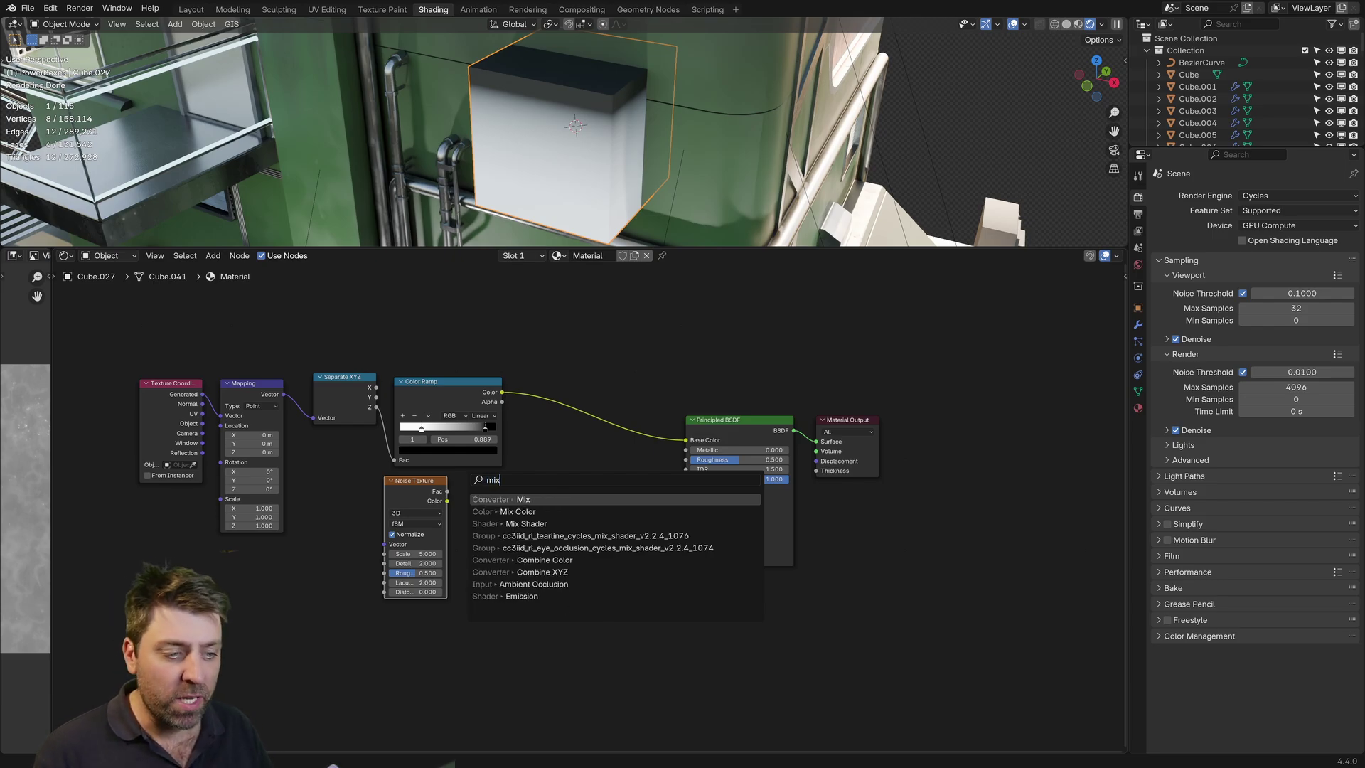
key("Return")
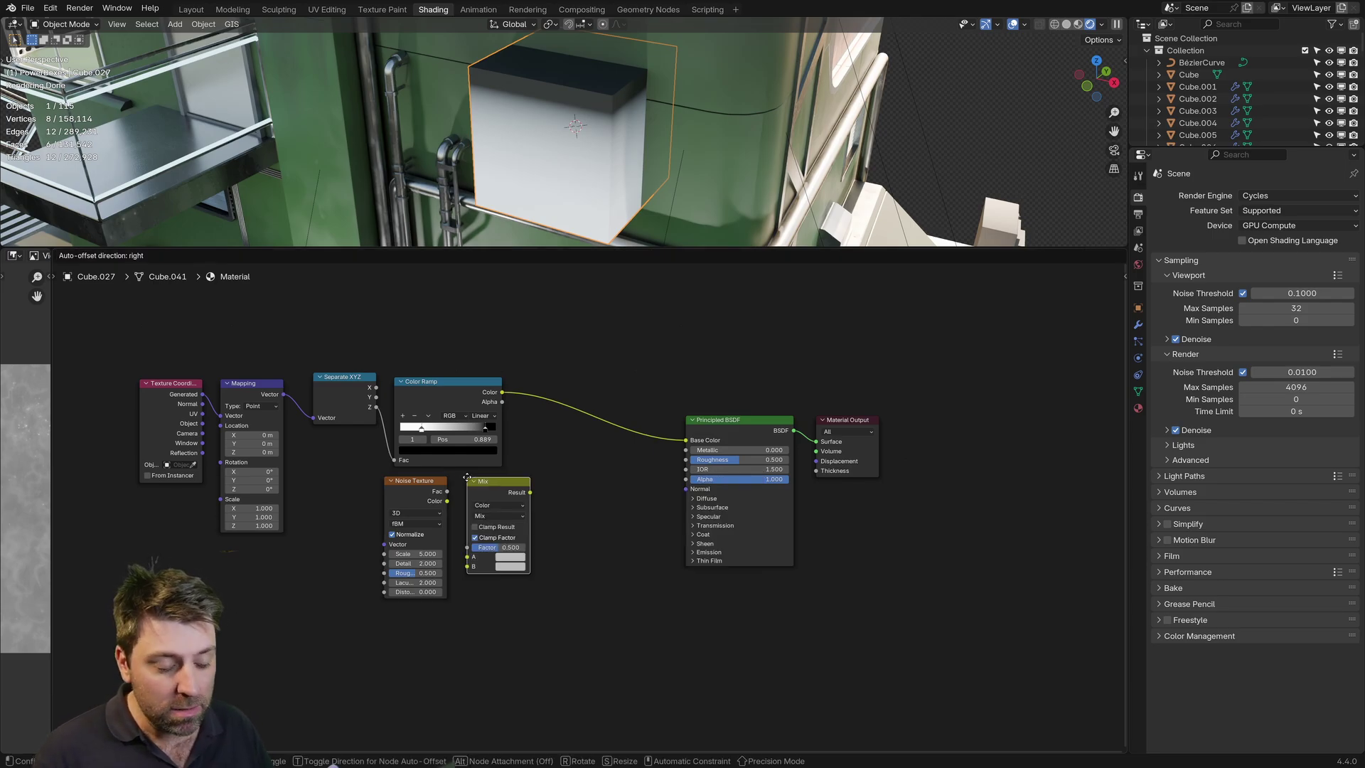
left_click(560, 382)
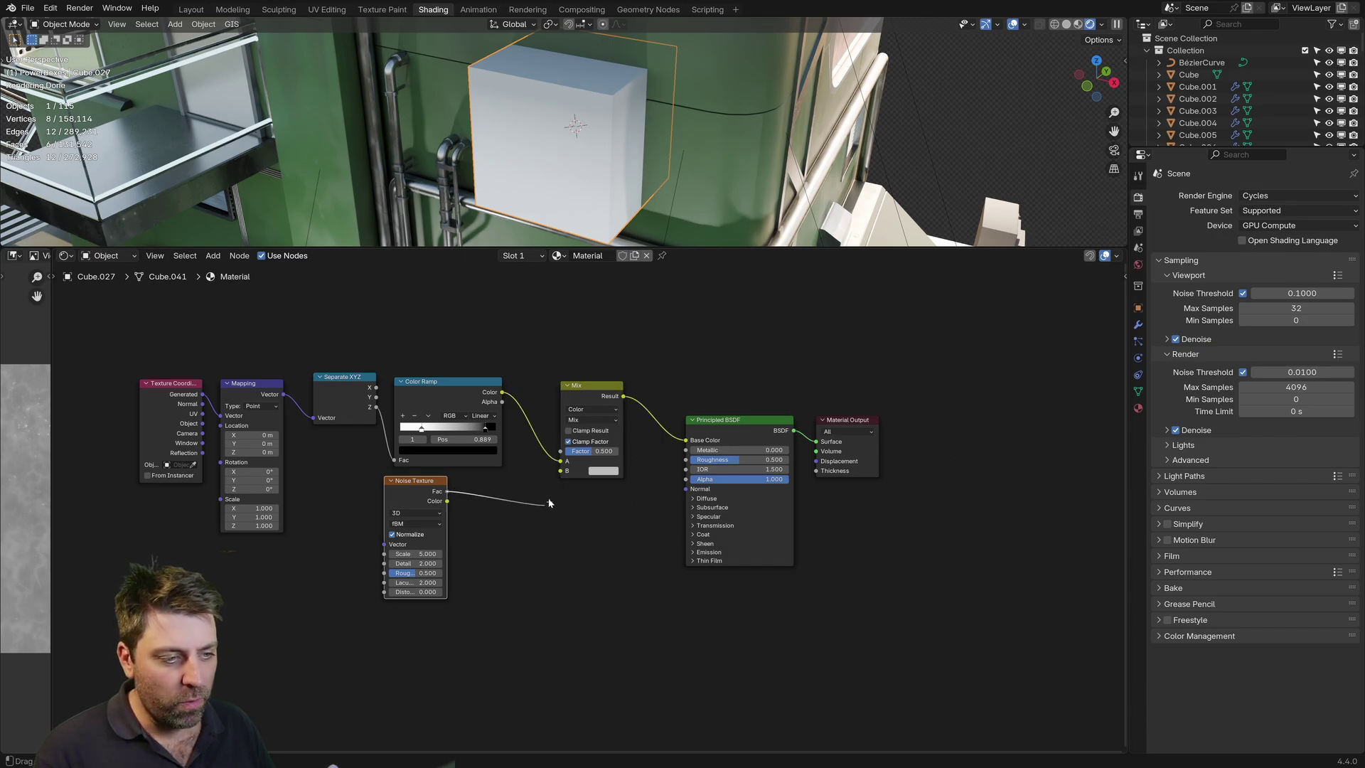
left_click_drag(560, 471, 560, 471)
left_click_drag(430, 482, 417, 500)
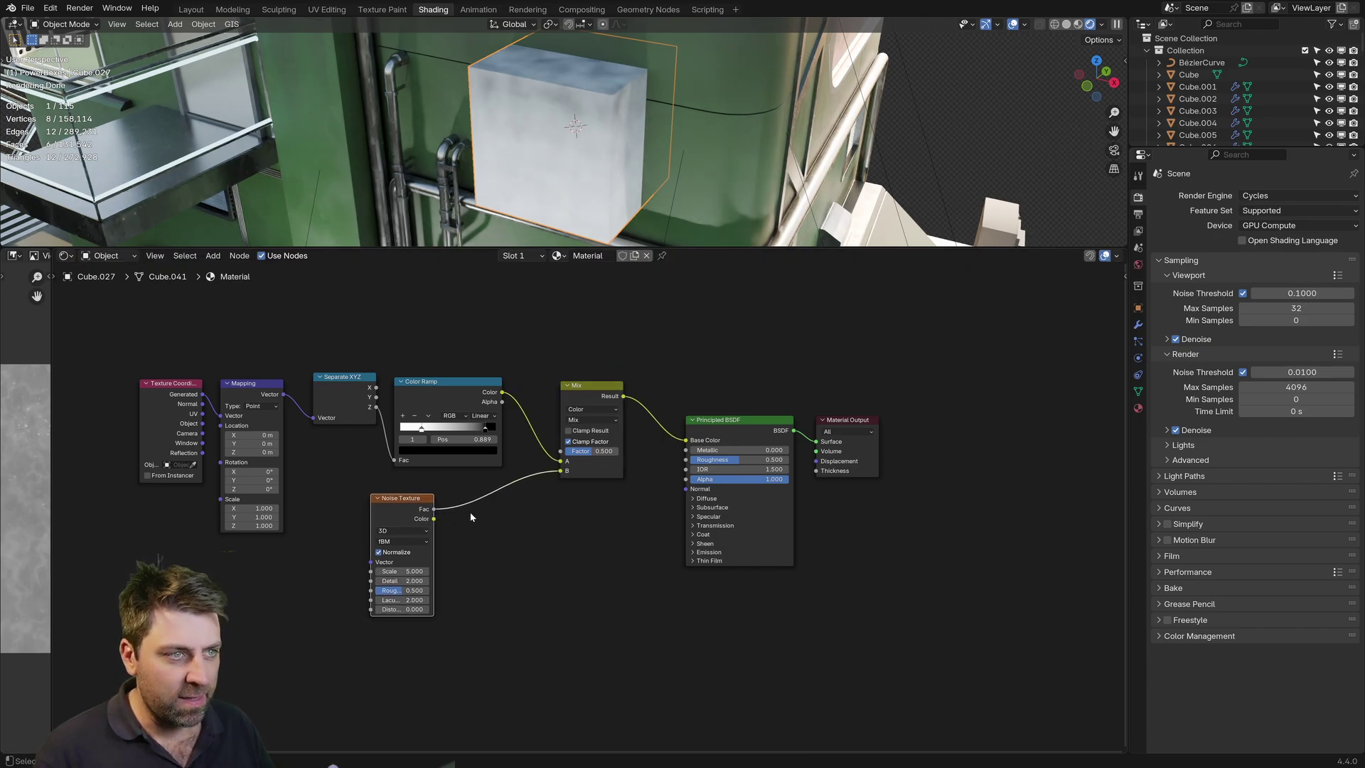
Set the Mix node's blending mode to Add
middle_click_drag(567, 142, 517, 203, "shift")
scroll(679, 78, "up", 3)
scroll(518, 202, "down", 3)
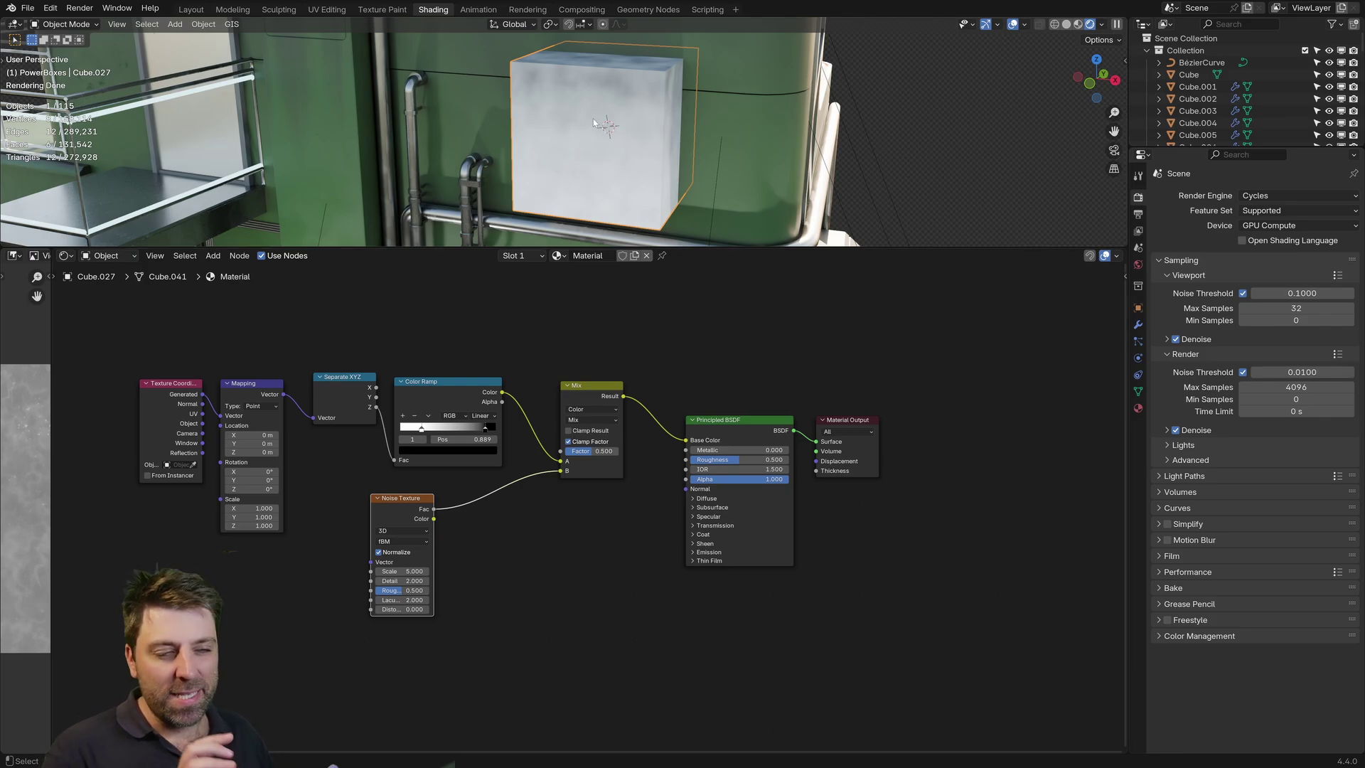
left_click(594, 421)
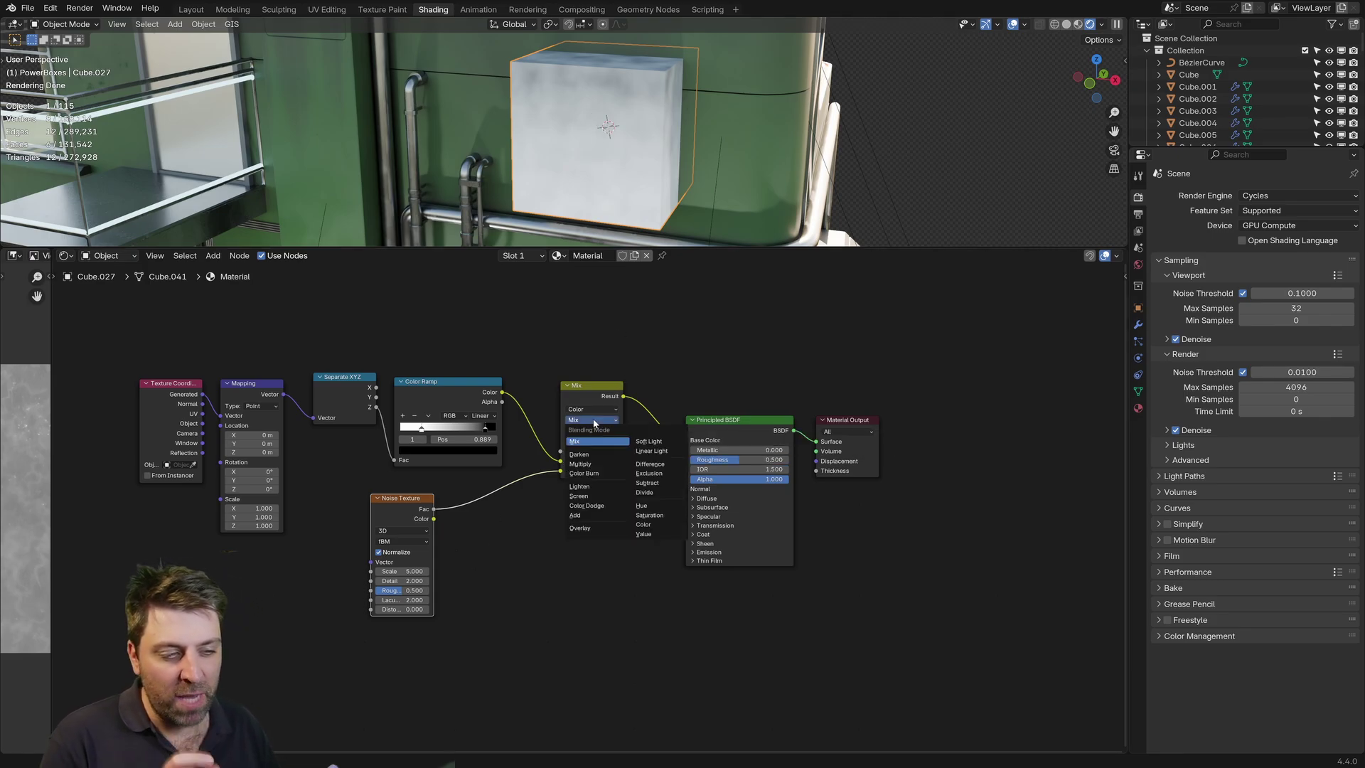
left_click(590, 516)
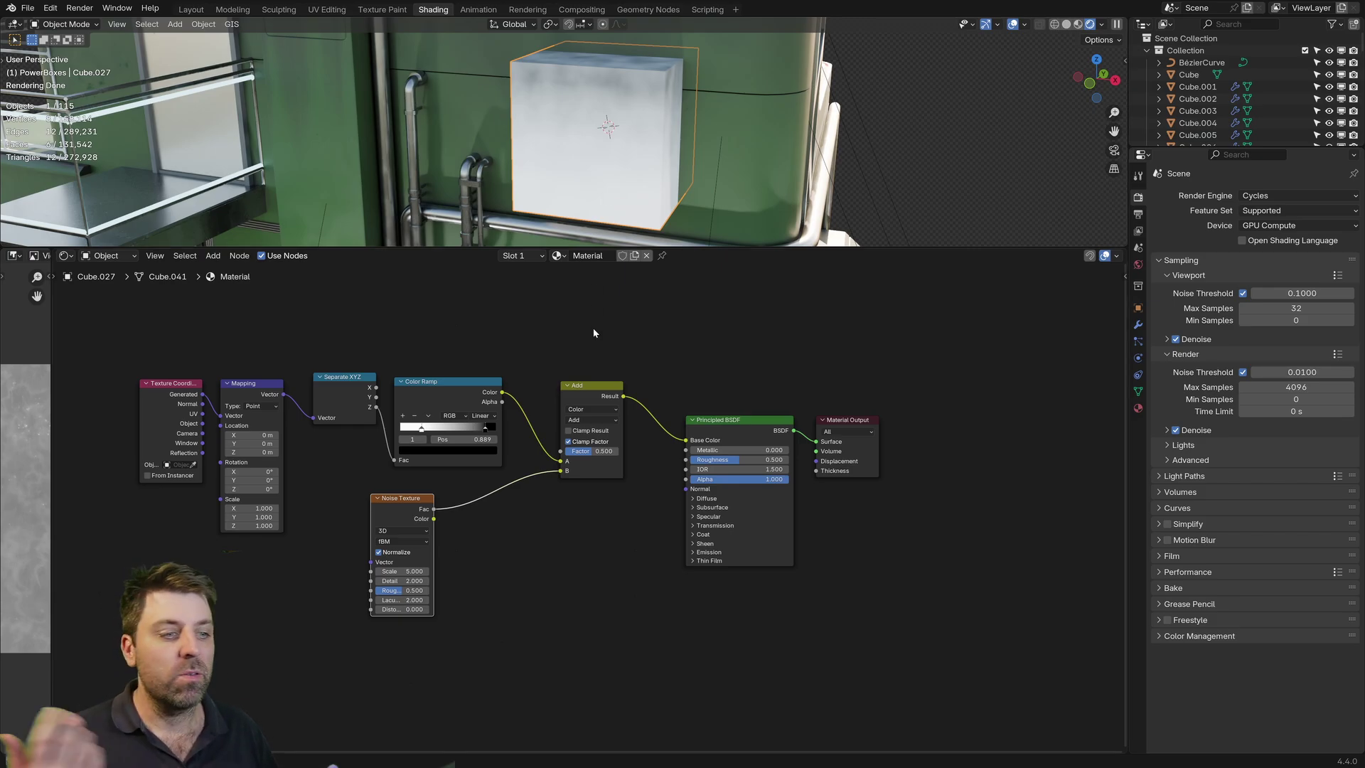
Insert a duplicate of the Color Ramp between the Noise Texture and the Add node, and tighten its gradient with the white stop at 0.244
left_click(475, 390)
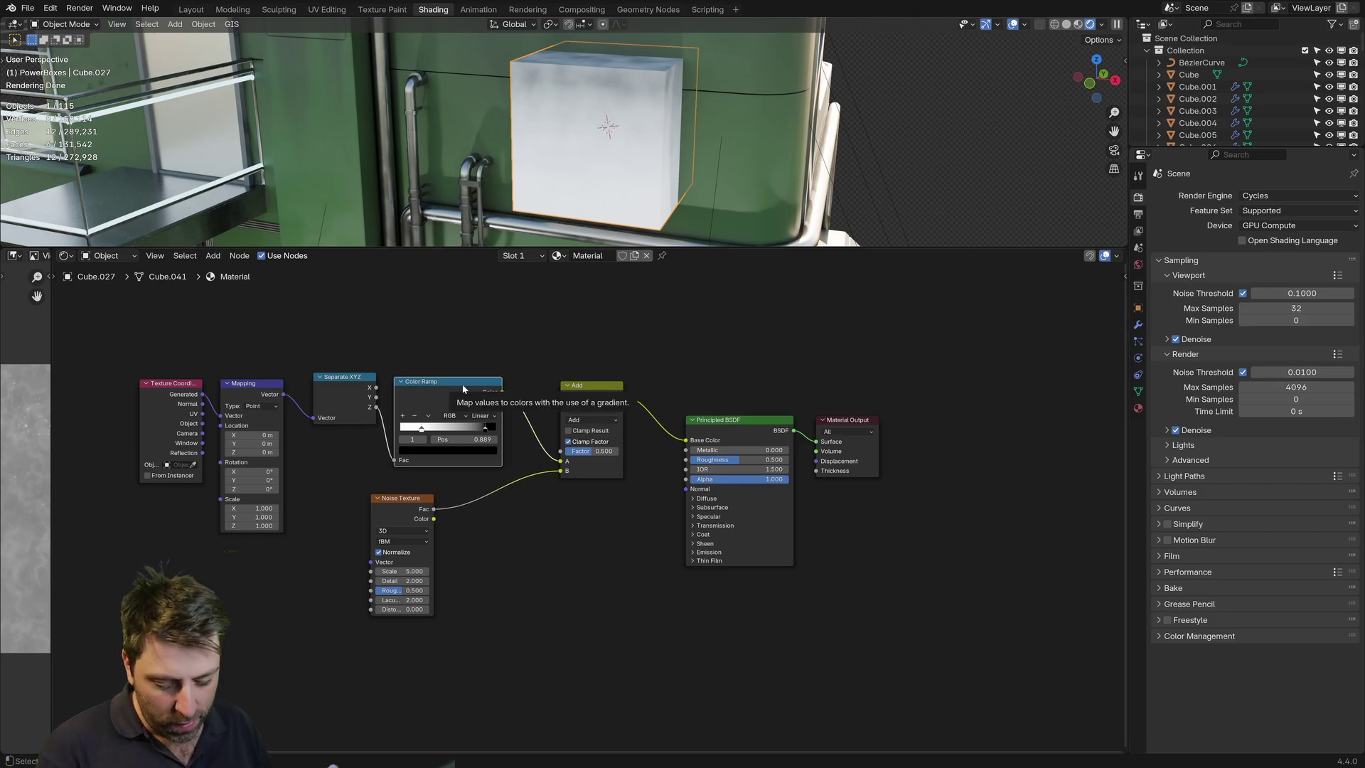
key("shift+d")
left_click(519, 493)
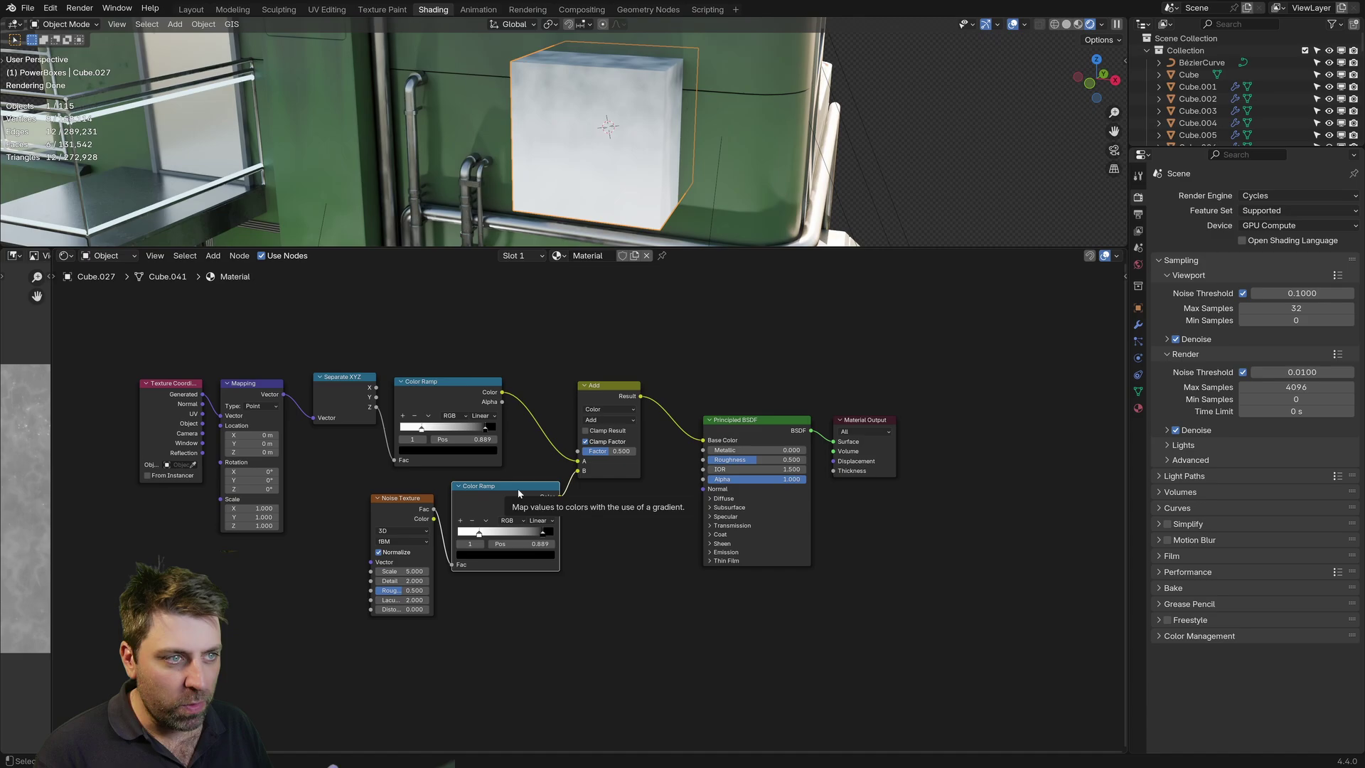
left_click_drag(543, 532, 564, 534)
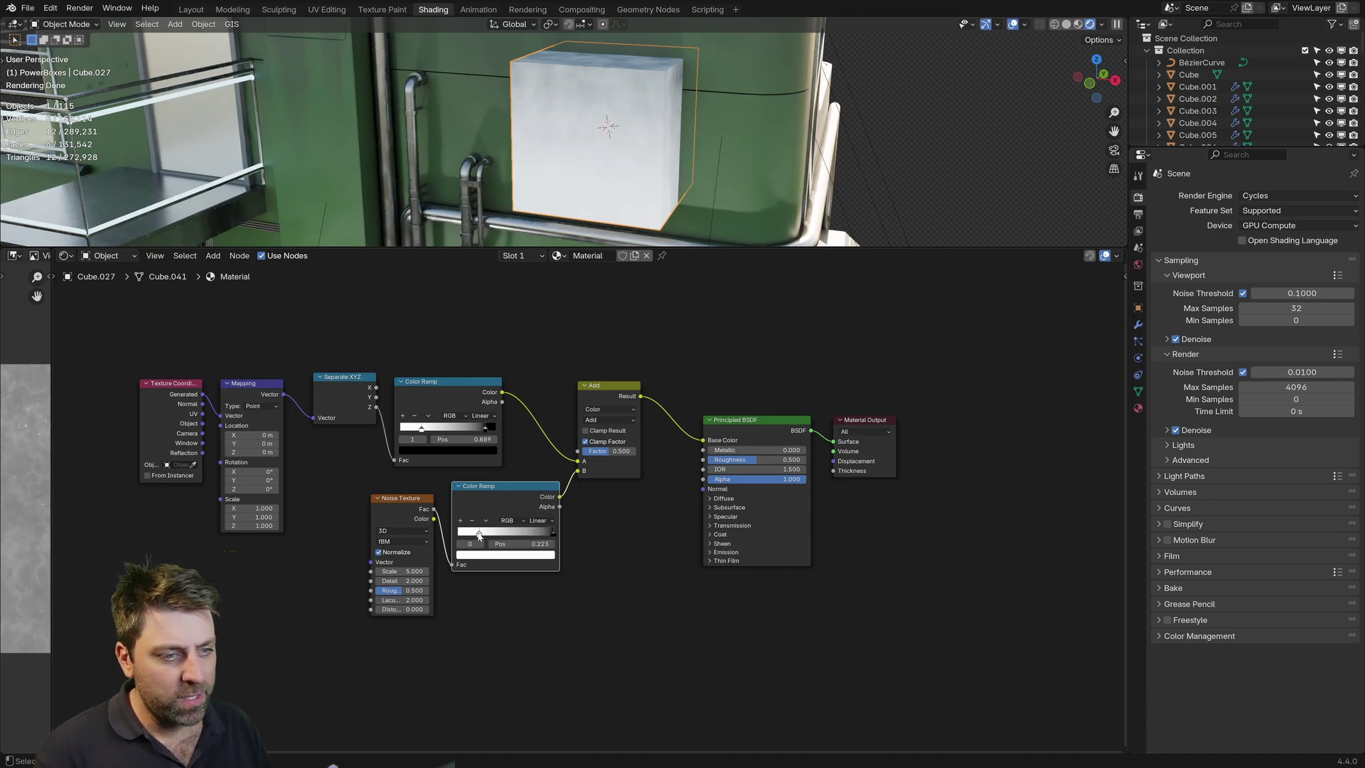
mouse_move(479, 534)
left_mouse_down()
mouse_move(544, 538)
mouse_move(479, 539)
left_mouse_up()
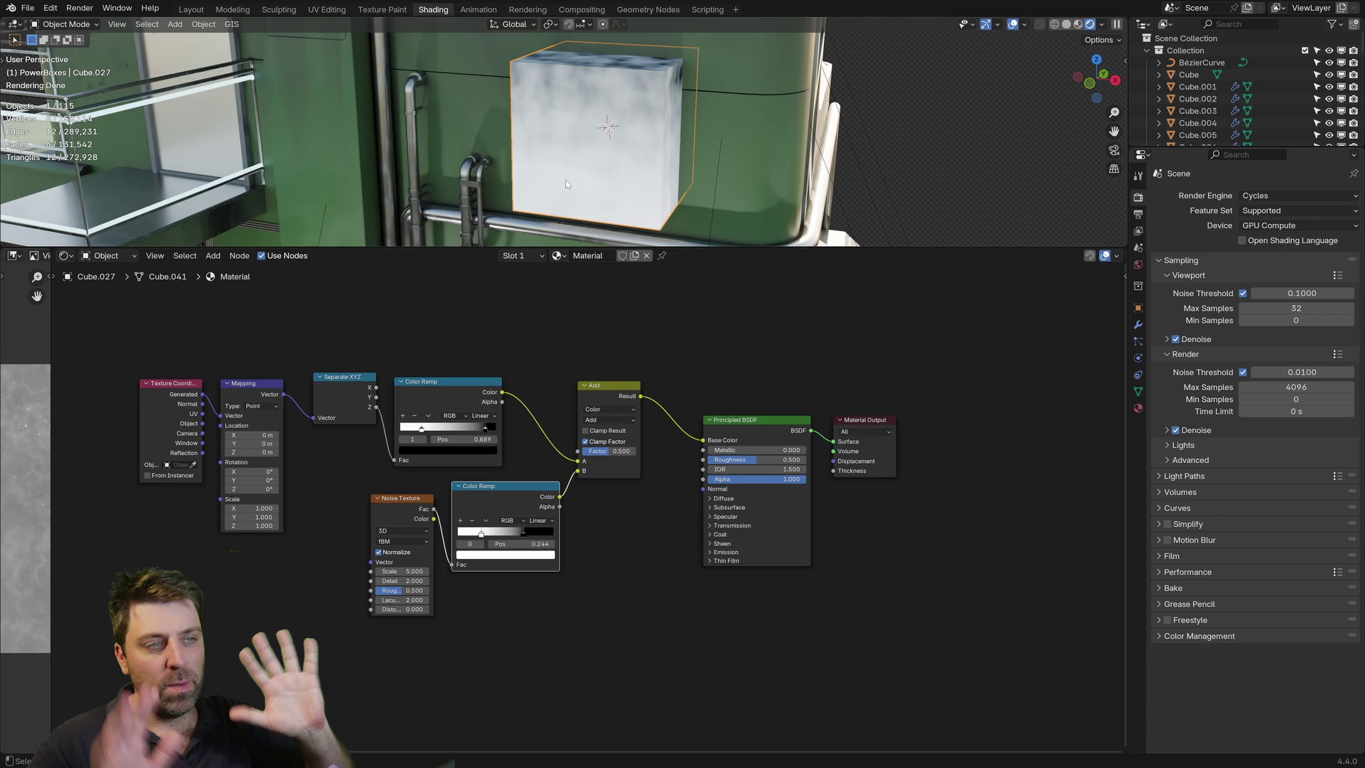
Duplicate the Texture Coordinate and Mapping nodes below the originals and connect the new Mapping's Vector output to the Noise Texture's Vector input
left_click(265, 385)
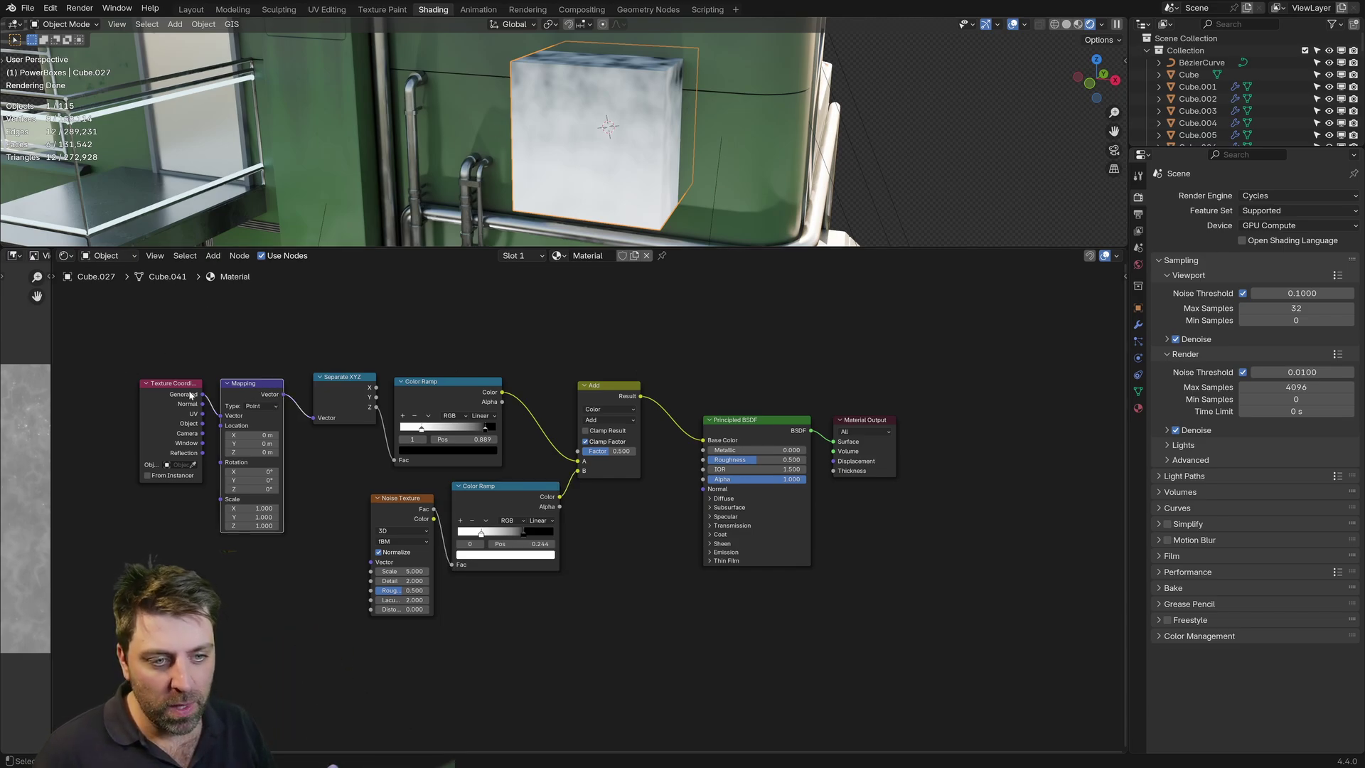
left_click(176, 388, "shift")
key("shift+d")
left_click(232, 568)
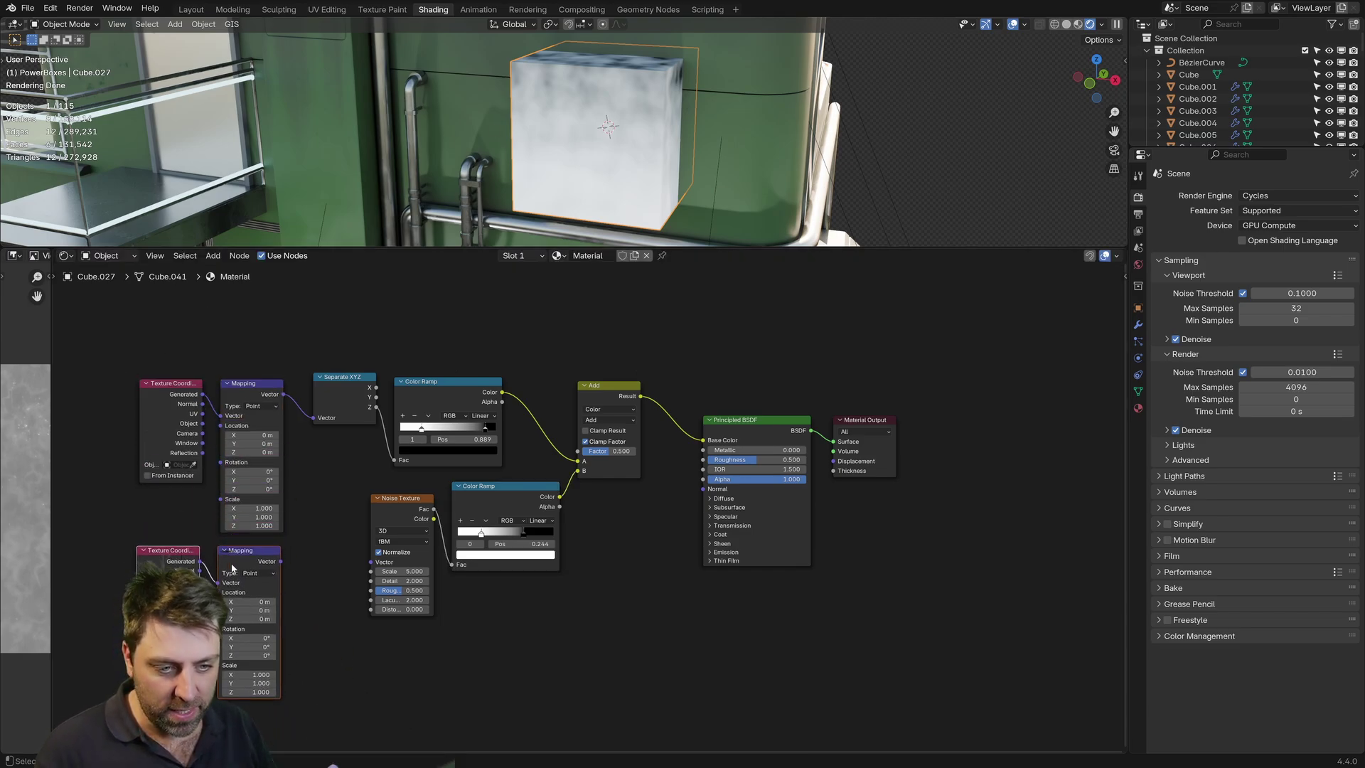
left_click_drag(277, 564, 368, 566)
Set the duplicated Mapping node's Z scale to 0.25 to stretch the noise vertically
left_click(253, 692)
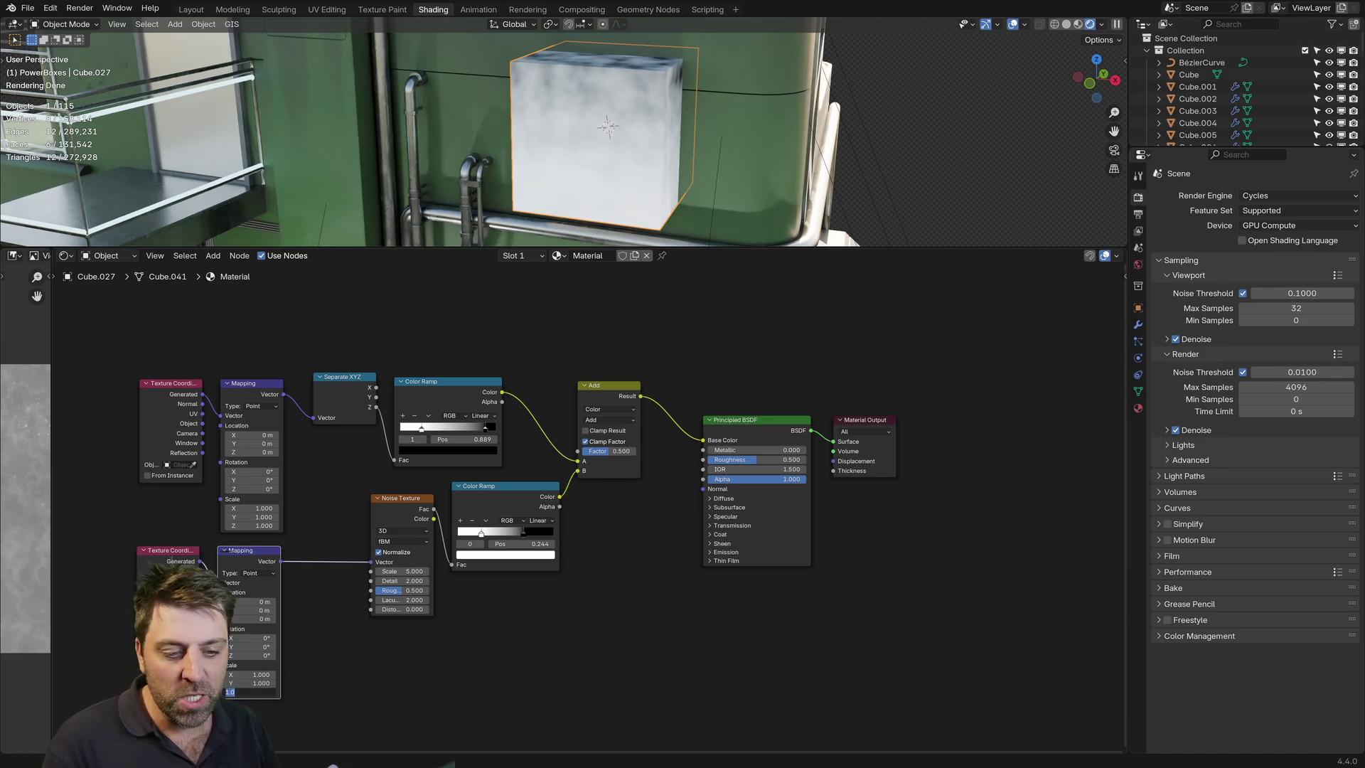
type(".25")
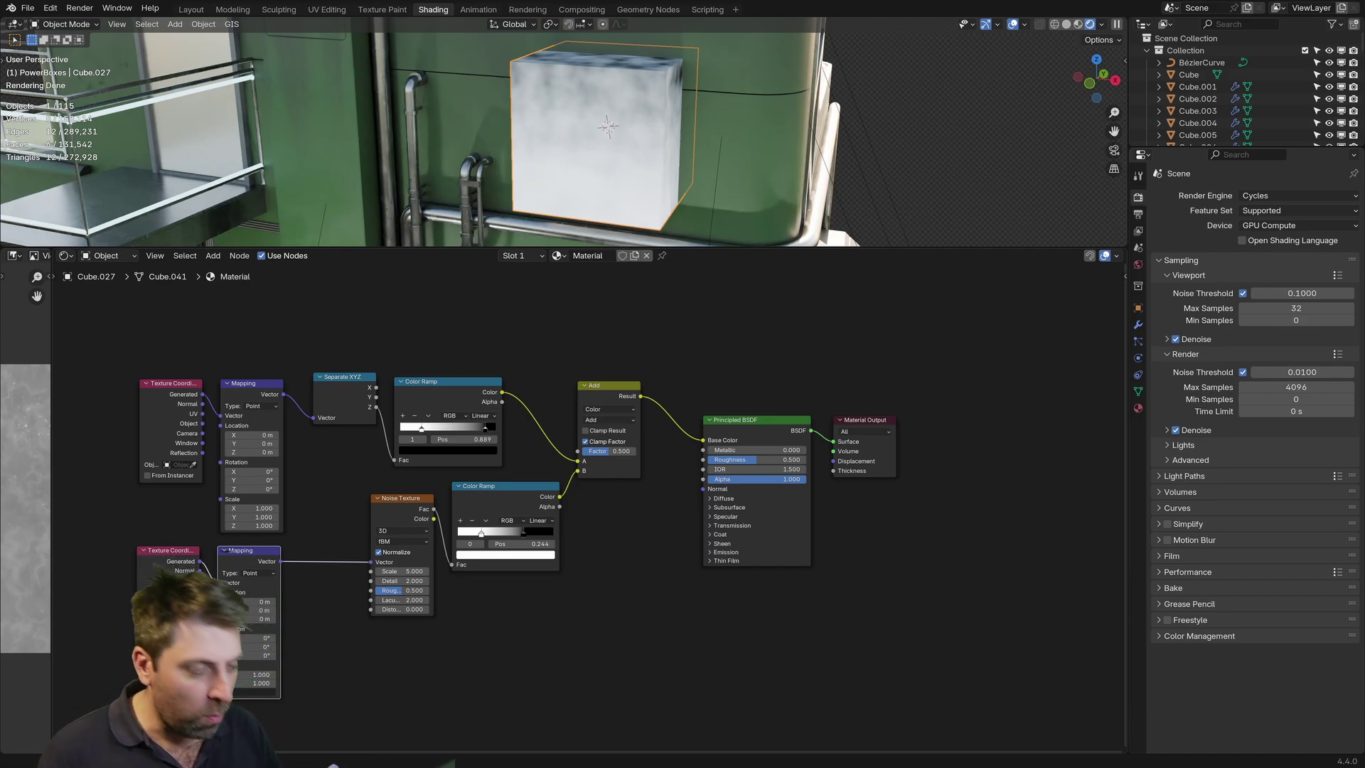
key("Return")
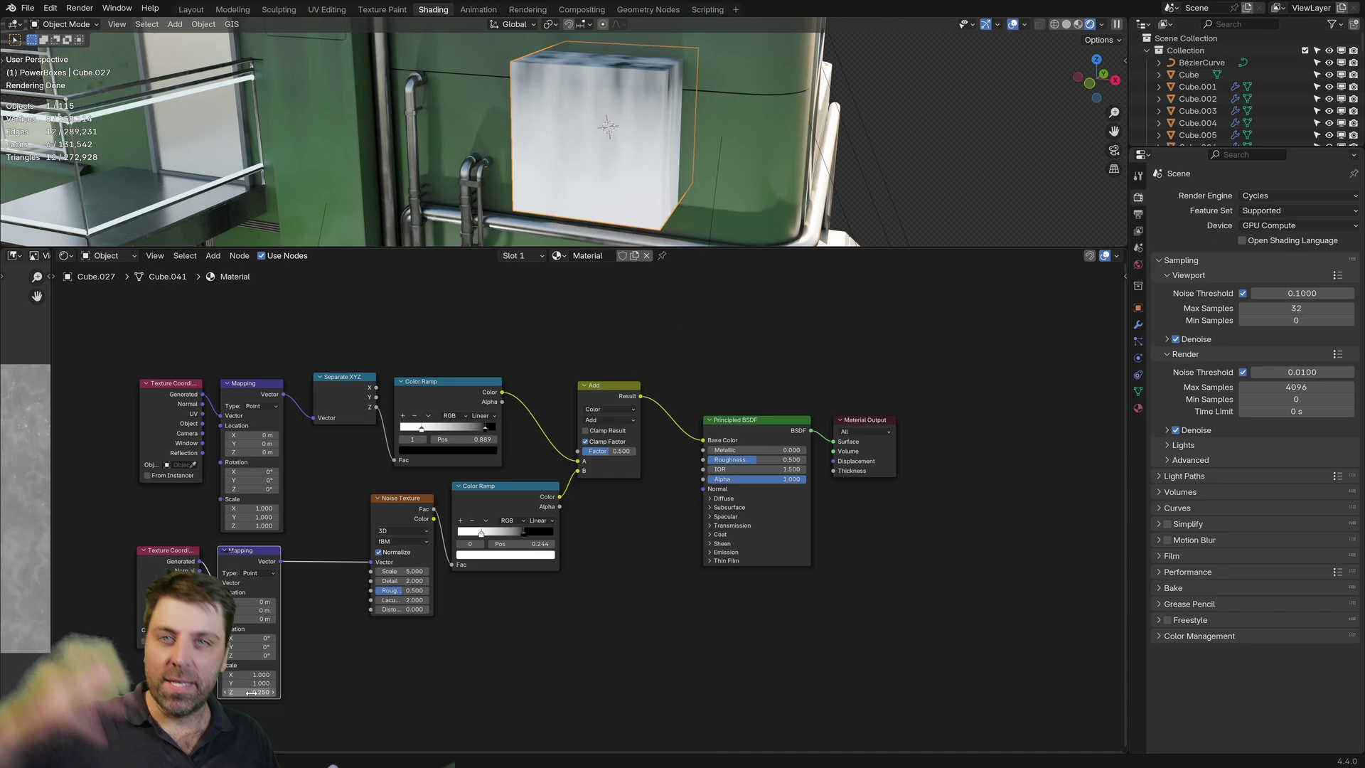
Bevel all edges of the test cube with several segments so its corners are rounded, and return to Object Mode
middle_click_drag(646, 205, 560, 131)
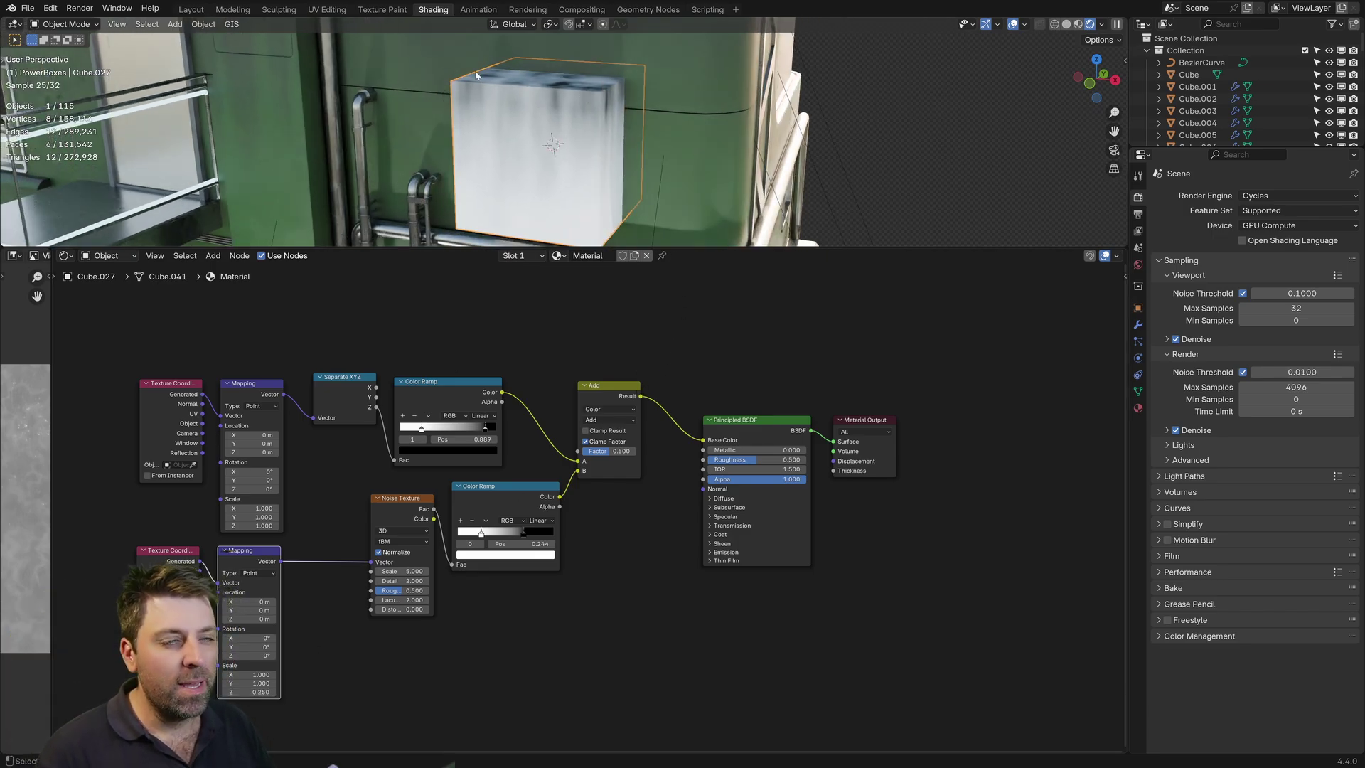
key("Tab")
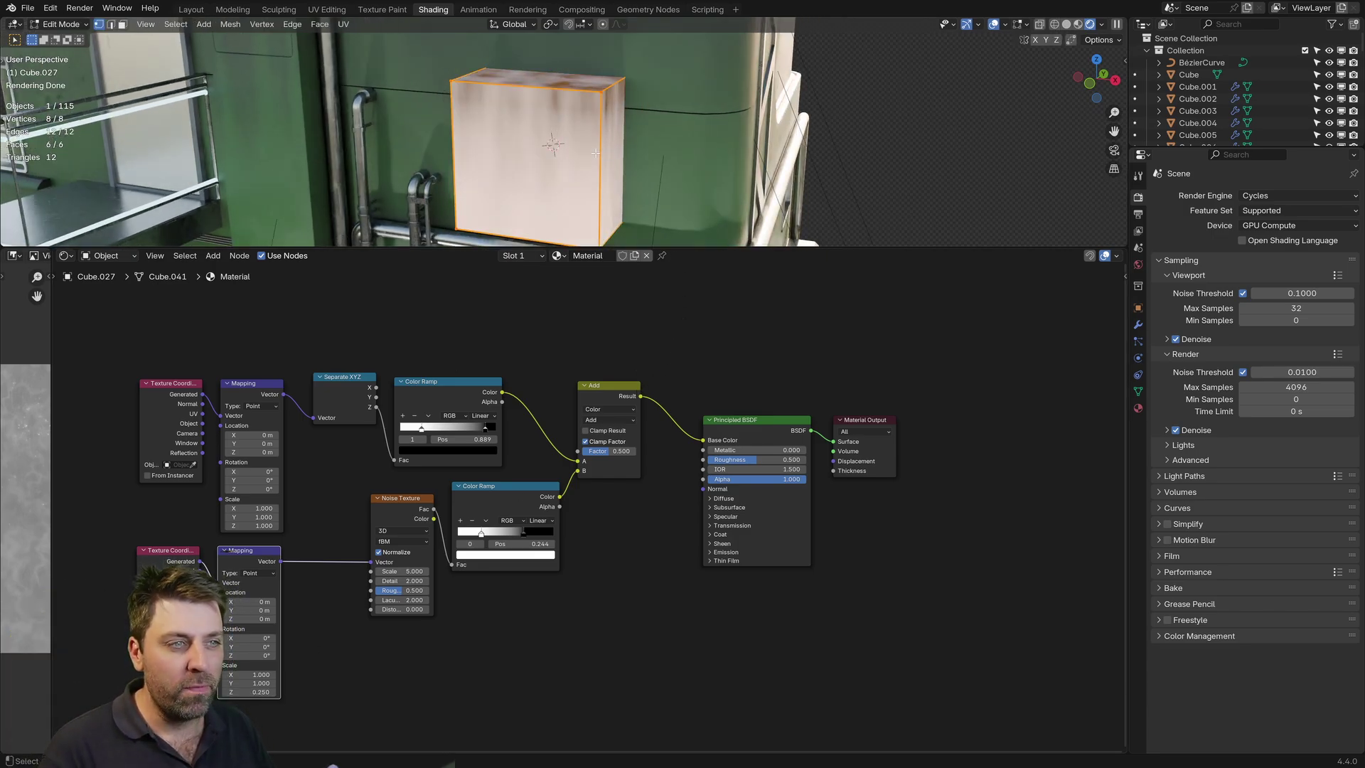
key("ctrl+b")
left_click(599, 126)
key("Tab")
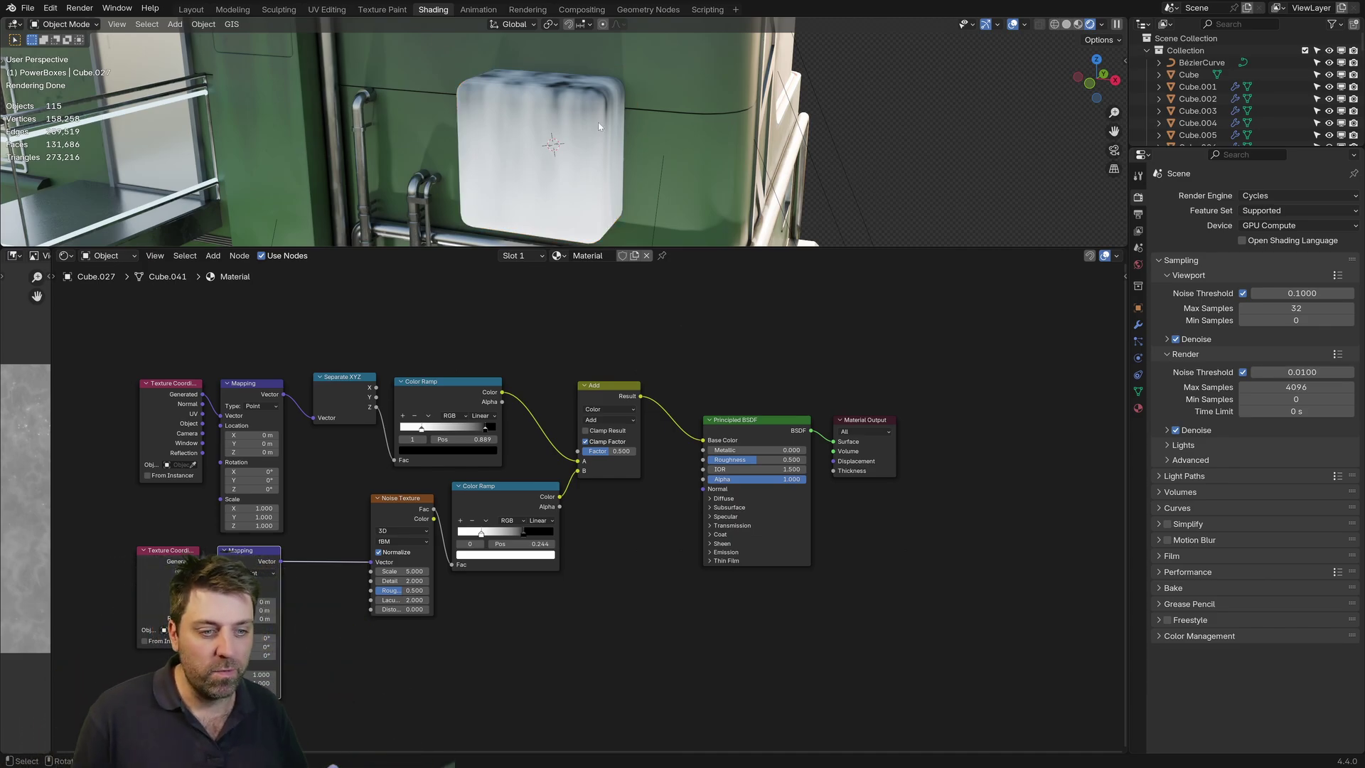
Duplicate the beveled test cube along the X axis and place the copy right beside the original
left_click(543, 170)
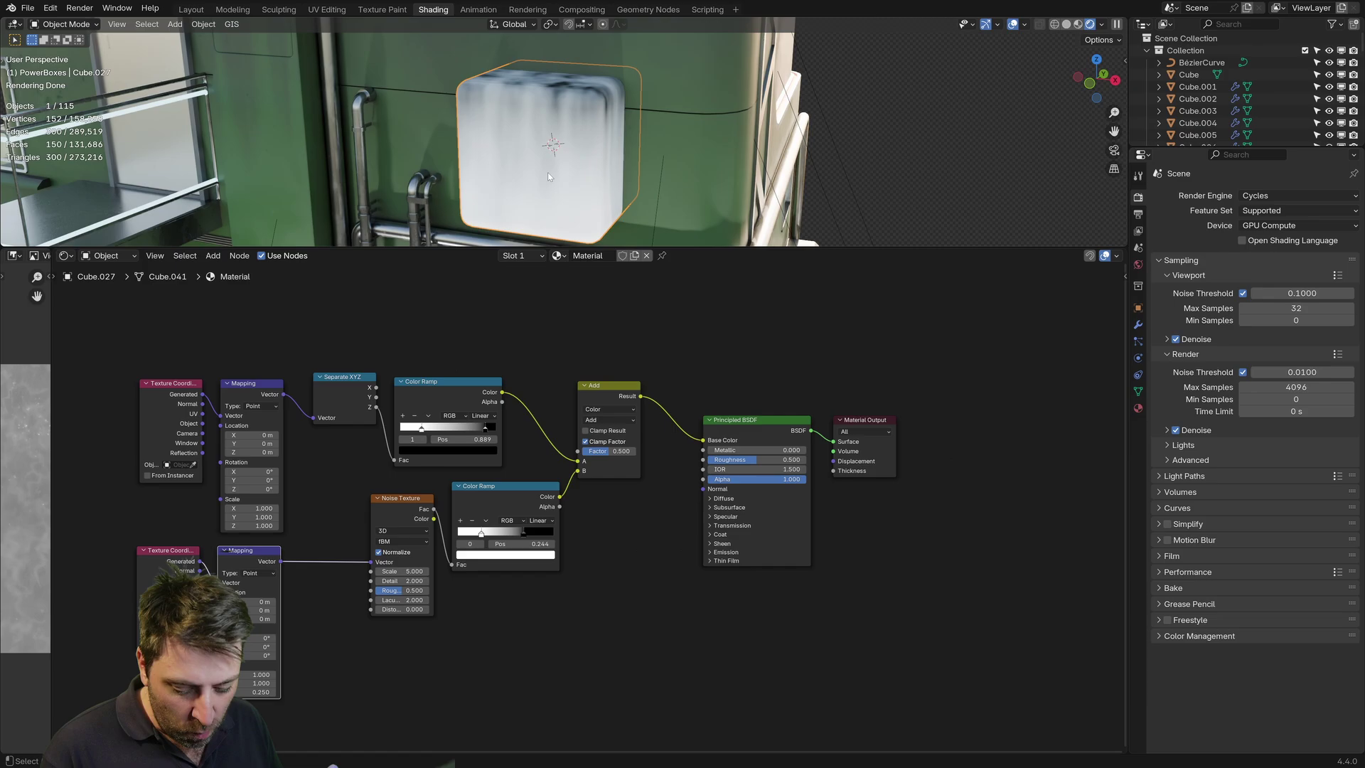
key("shift+d")
key("x")
left_click(708, 189)
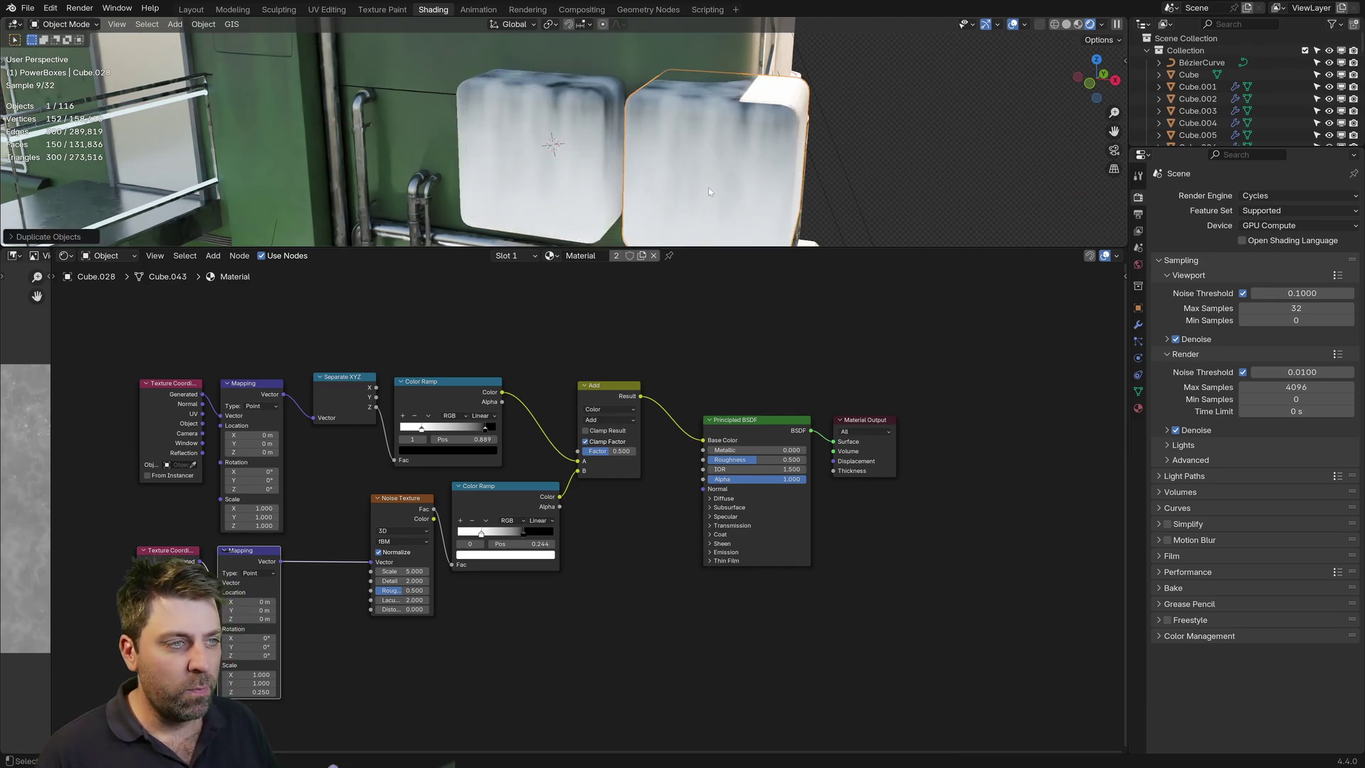
middle_click_drag(708, 187, 645, 167, "shift")
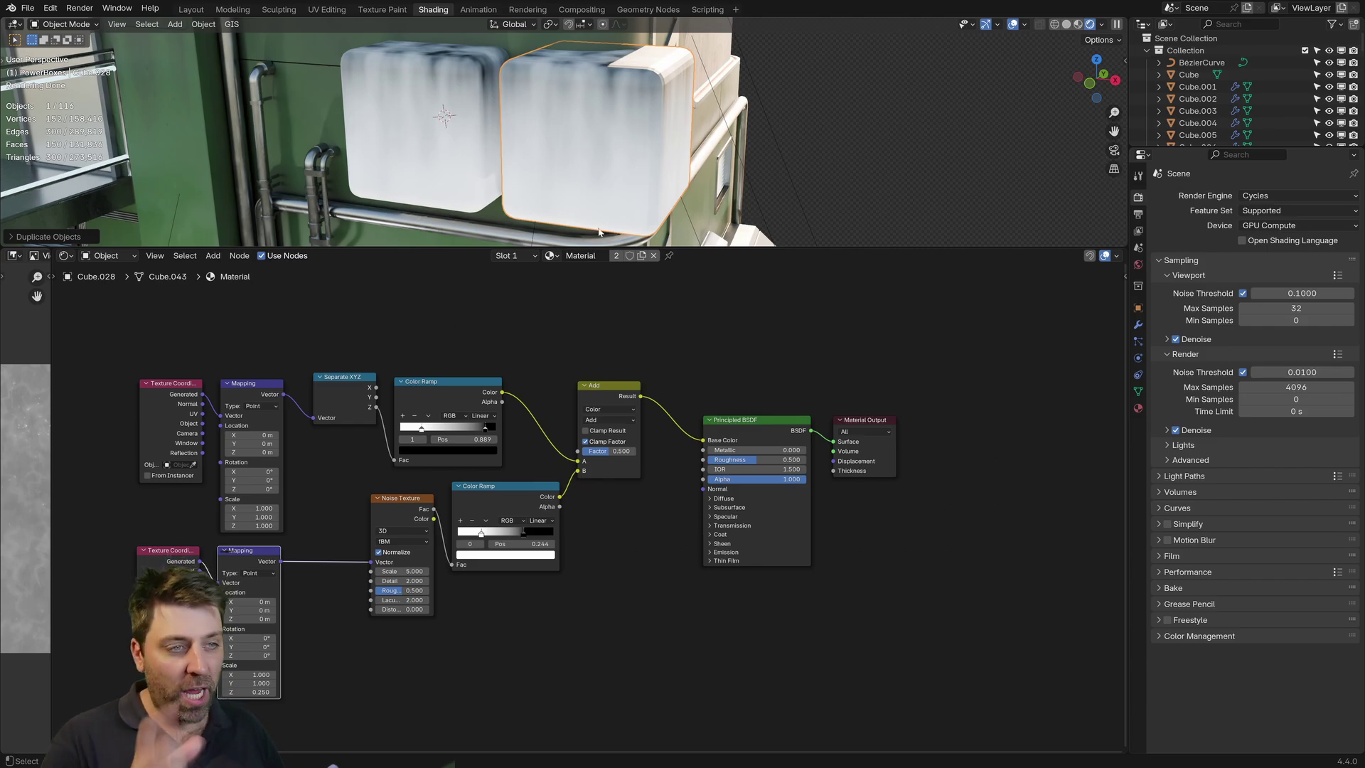
Move the duplicated Texture Coordinate node away from its Mapping node and add an Object Info node below it
middle_click_drag(354, 535, 548, 366)
scroll(328, 524, "up", 2)
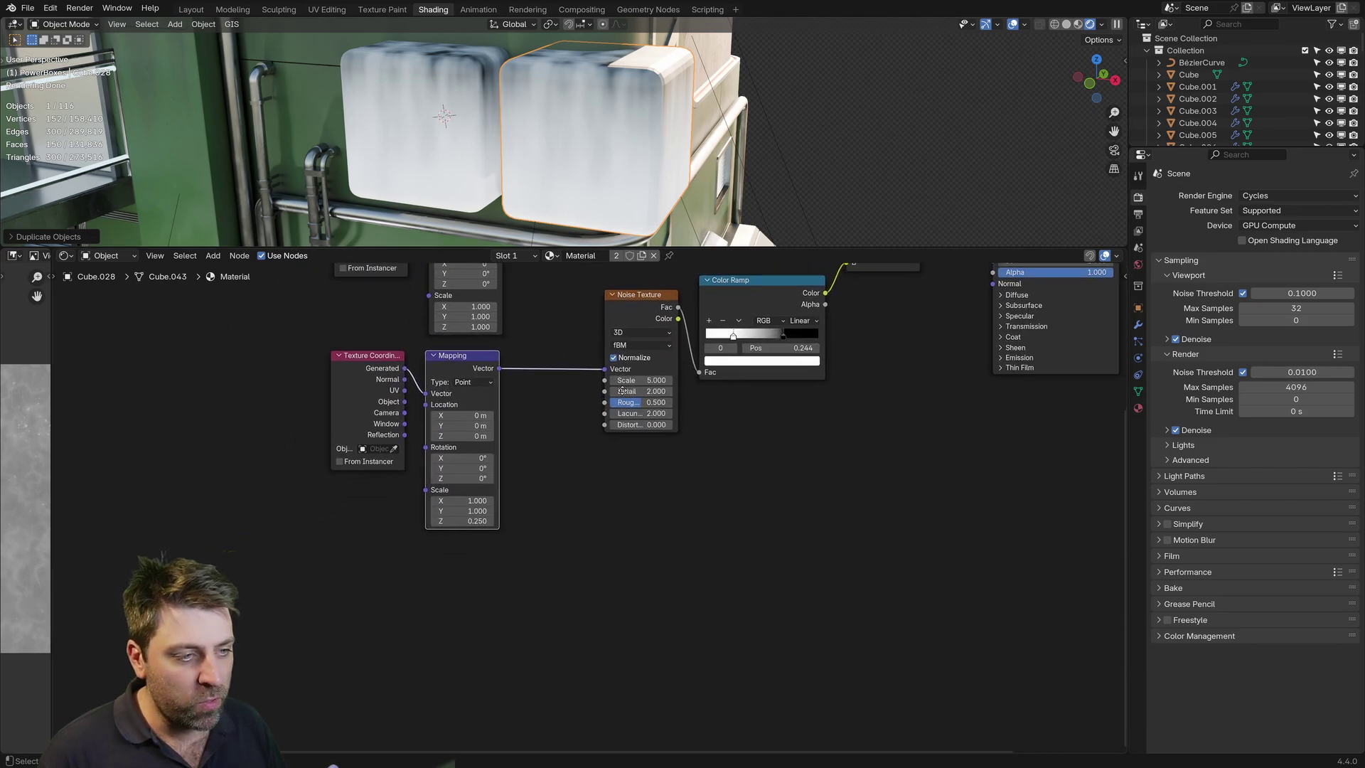
middle_click_drag(299, 518, 320, 513)
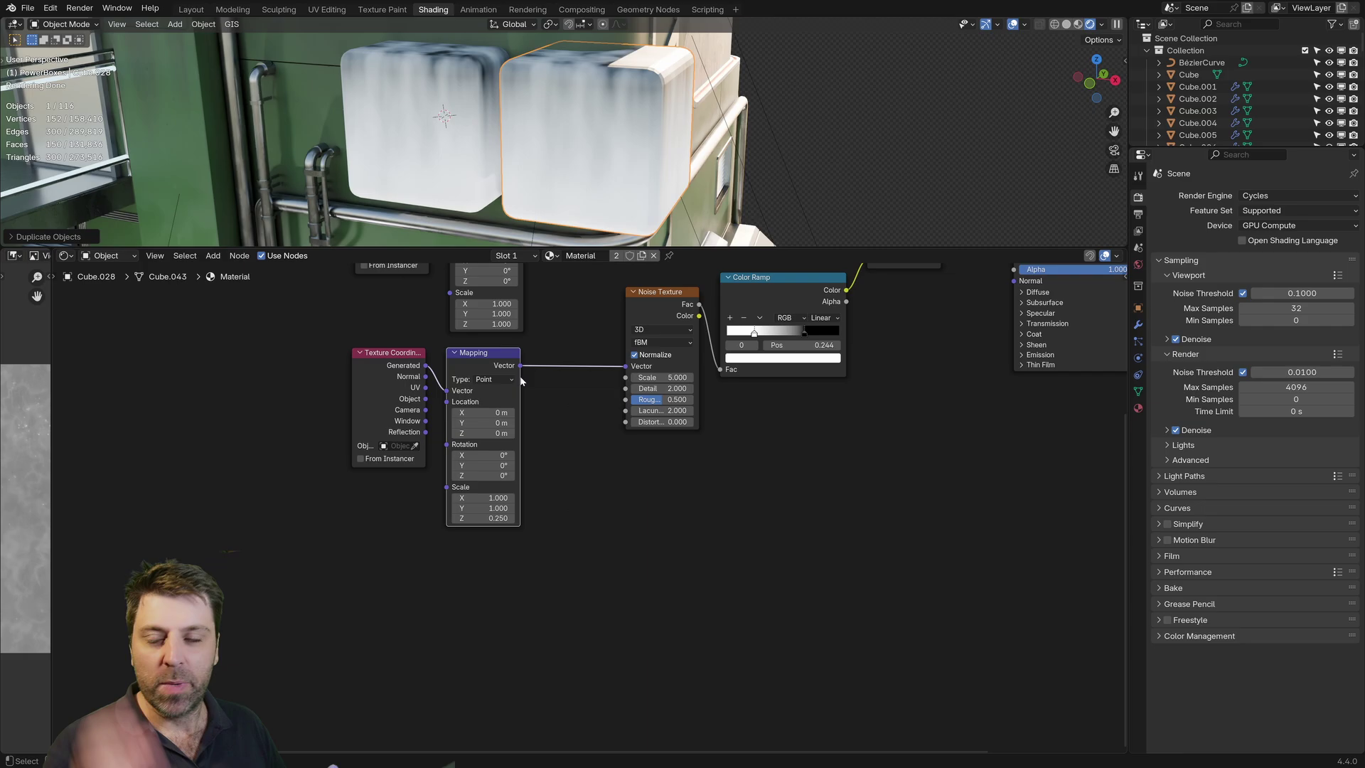
left_click_drag(392, 361, 238, 365)
key("shift+a")
left_click(366, 458)
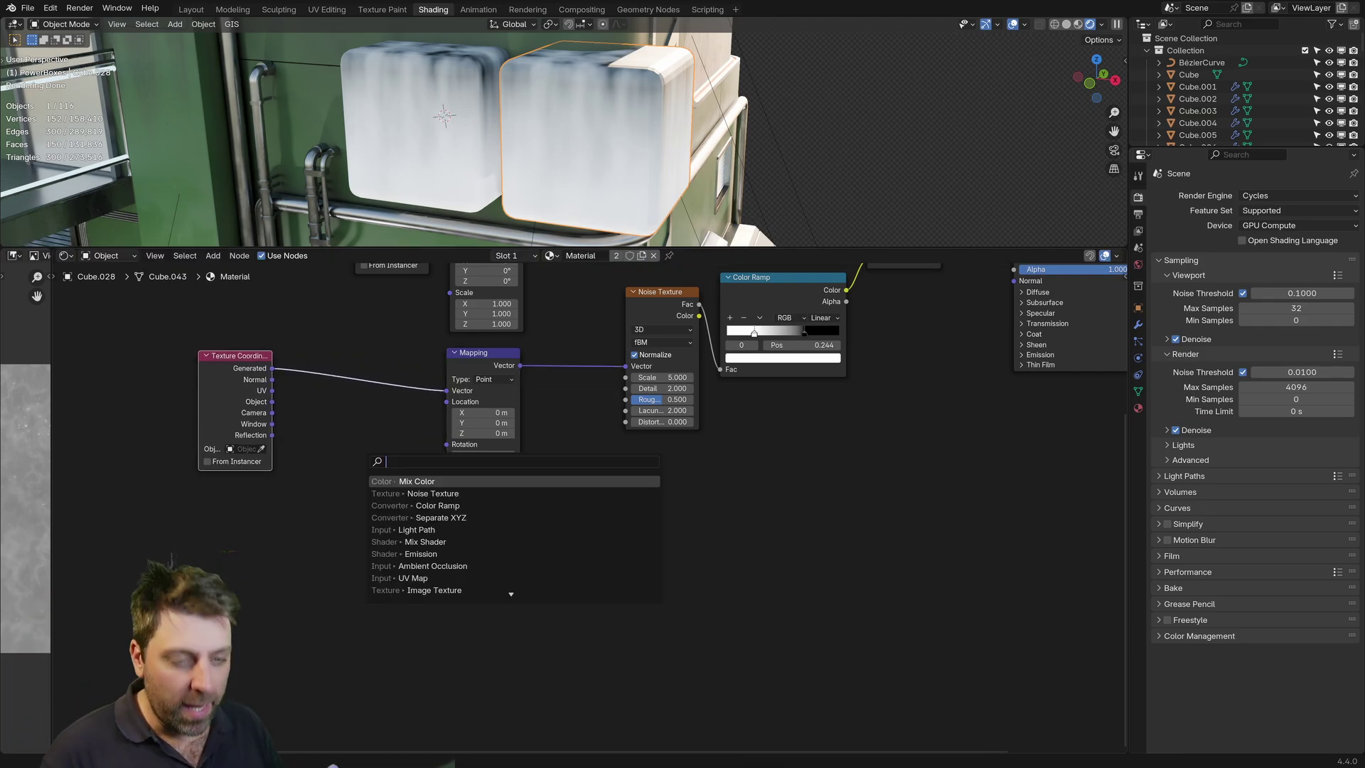
type("object")
key("Return")
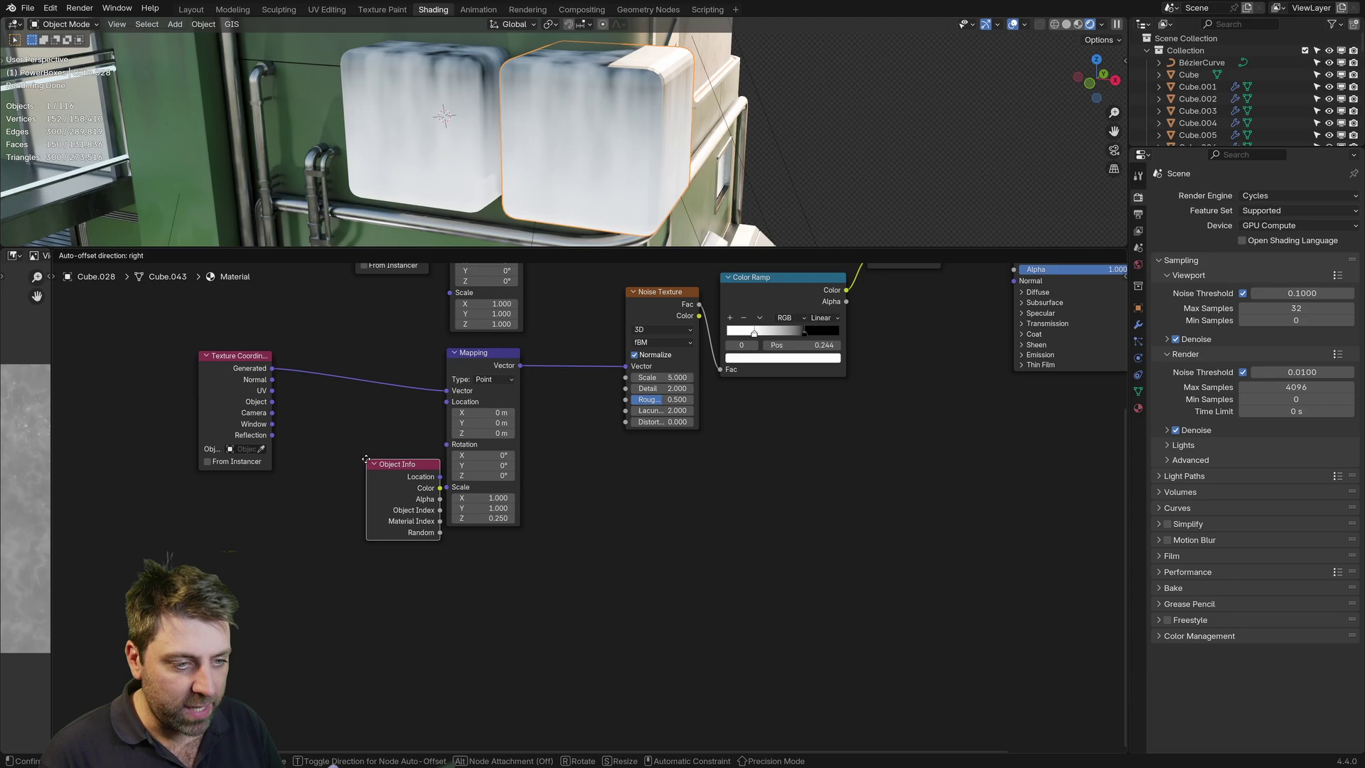
left_click(273, 556)
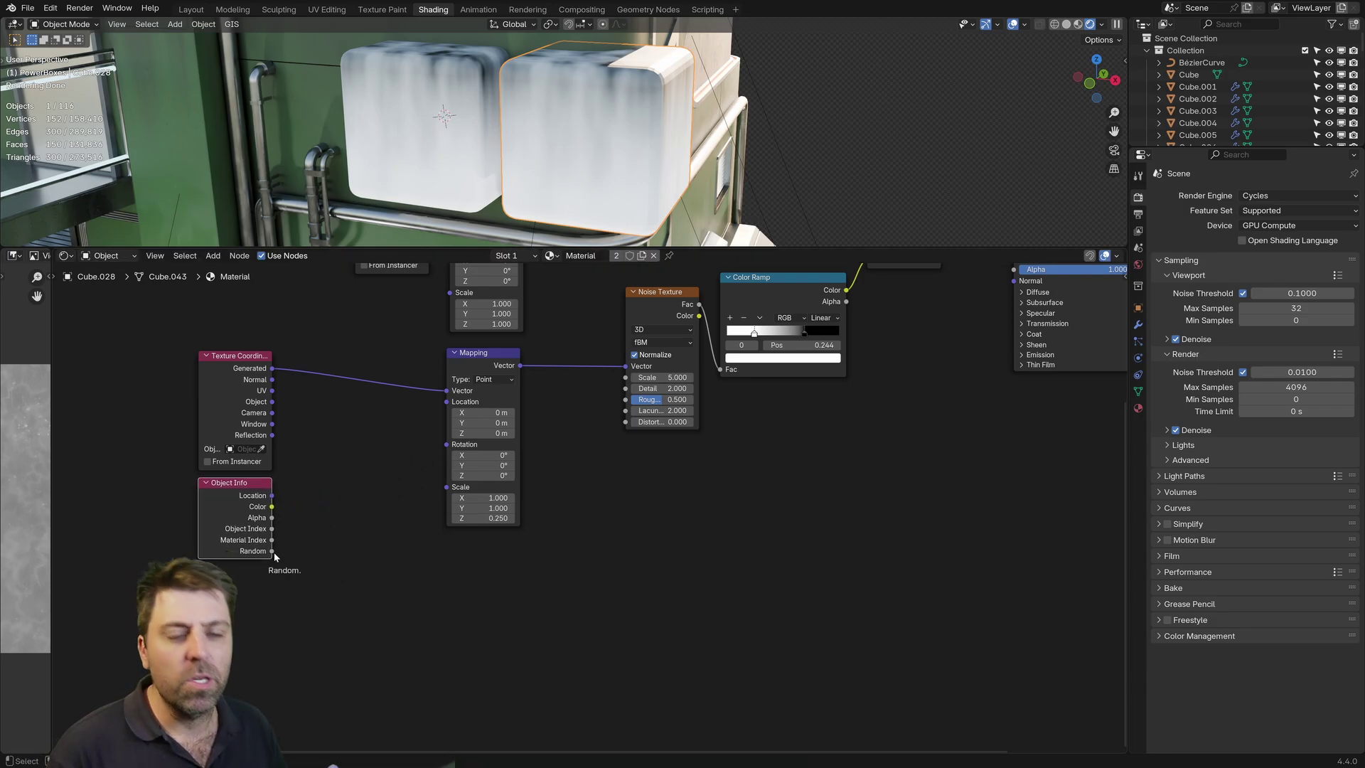
Add a Math node set to Add, fed by the Object Info node's Random output
left_click_drag(273, 552, 321, 524)
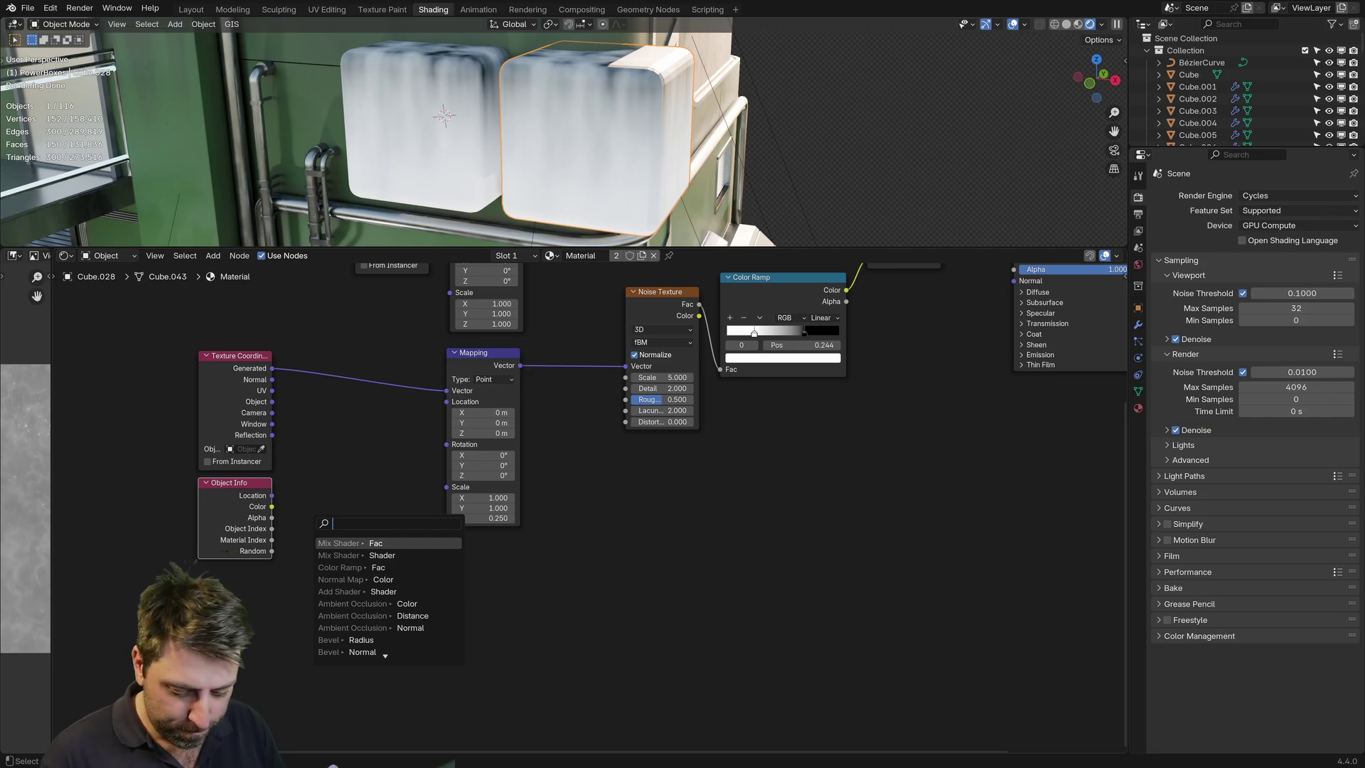
type("add")
key("Return")
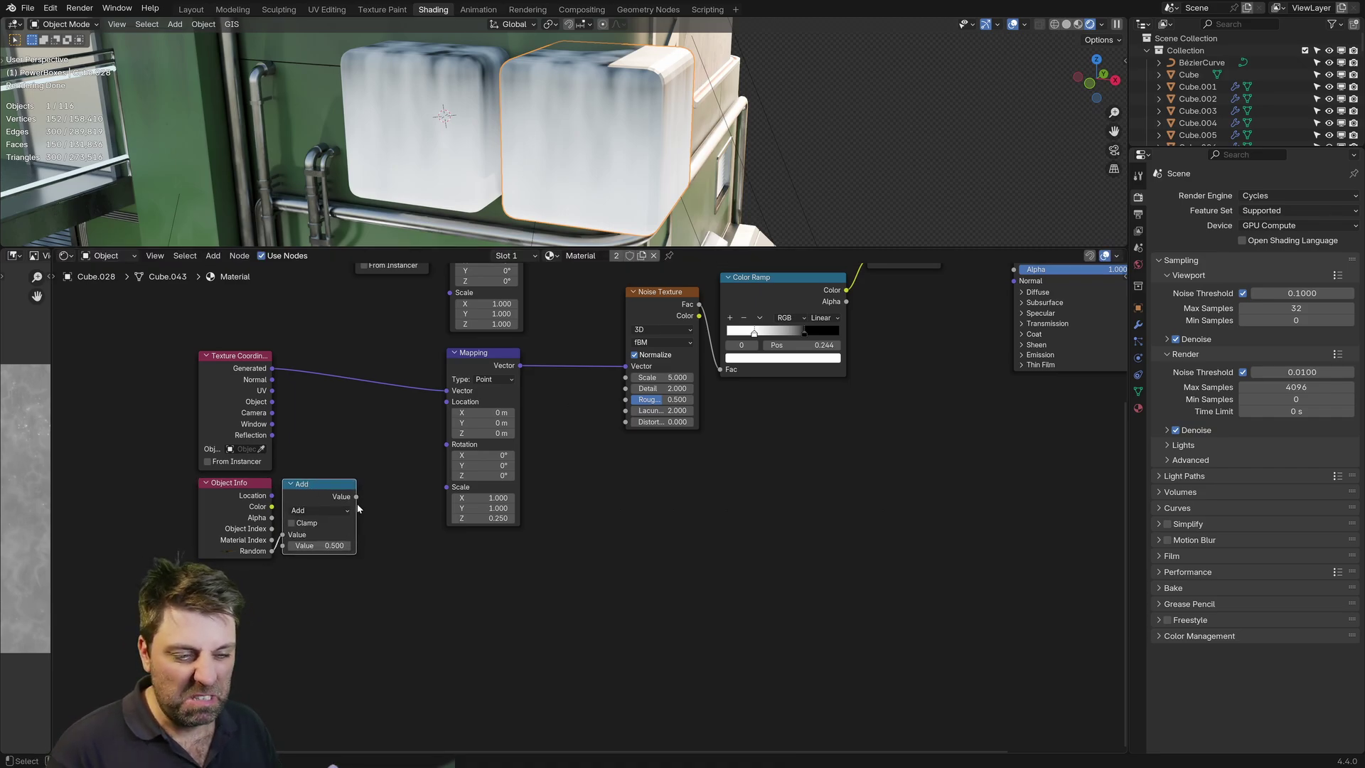
Add a Combine XYZ node after the Math node, with the Math value feeding its X input
left_click_drag(356, 496, 400, 504)
type("co")
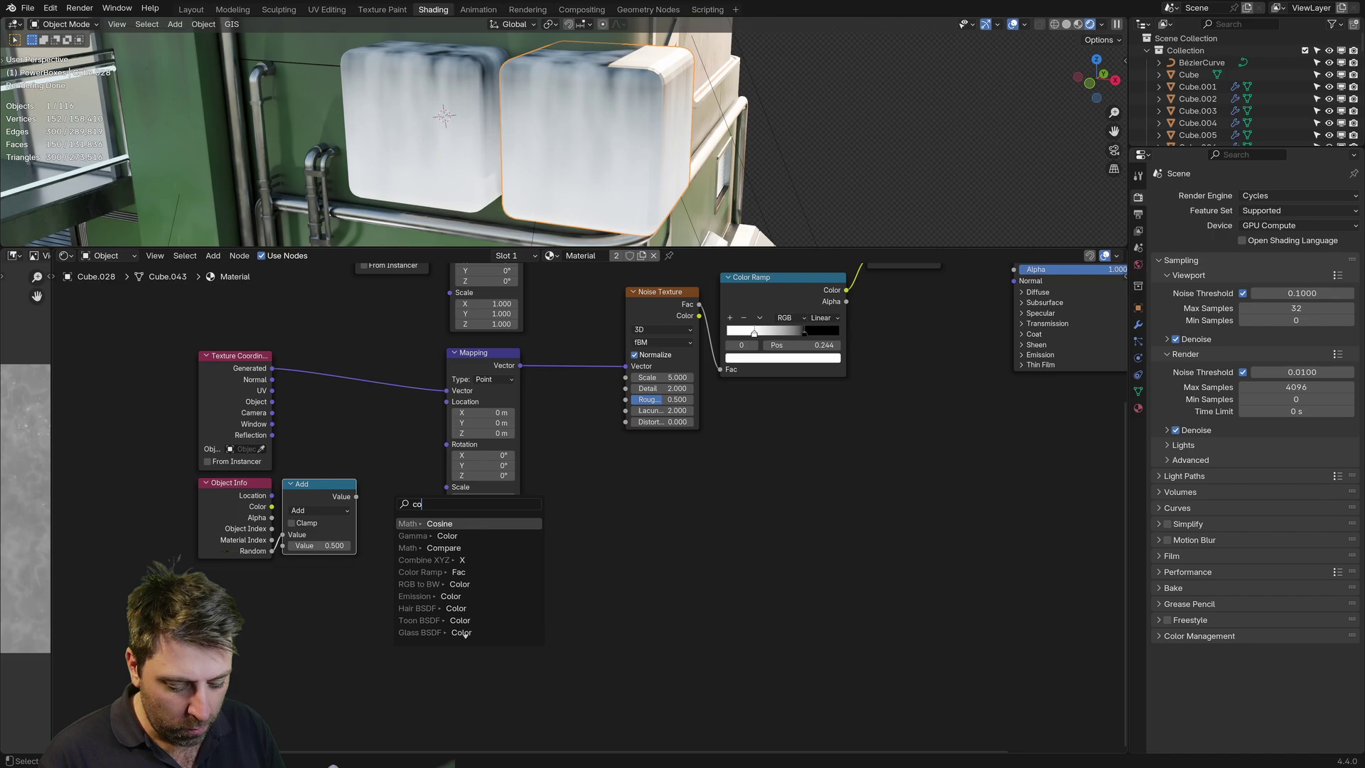
type("m")
key("Down")
key("Down")
key("Down")
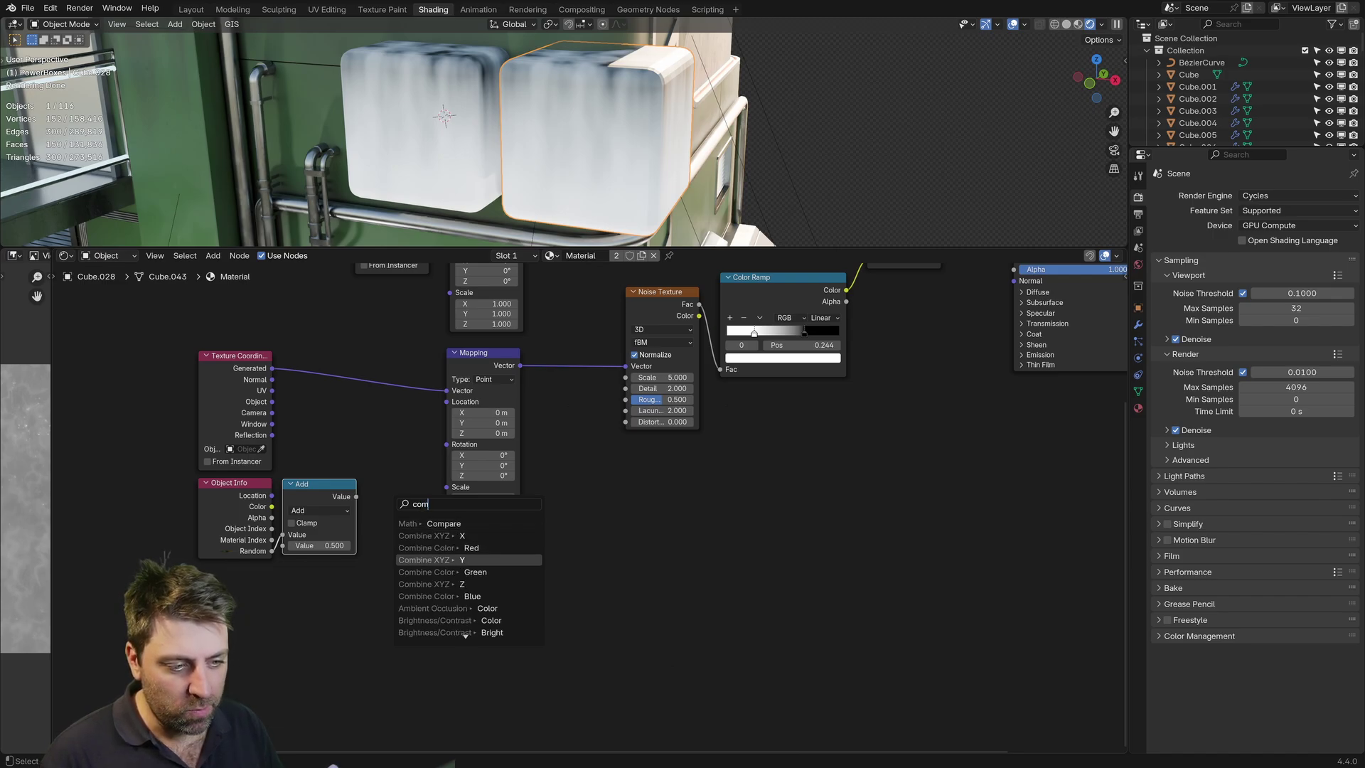
left_click(426, 536)
left_click(382, 514)
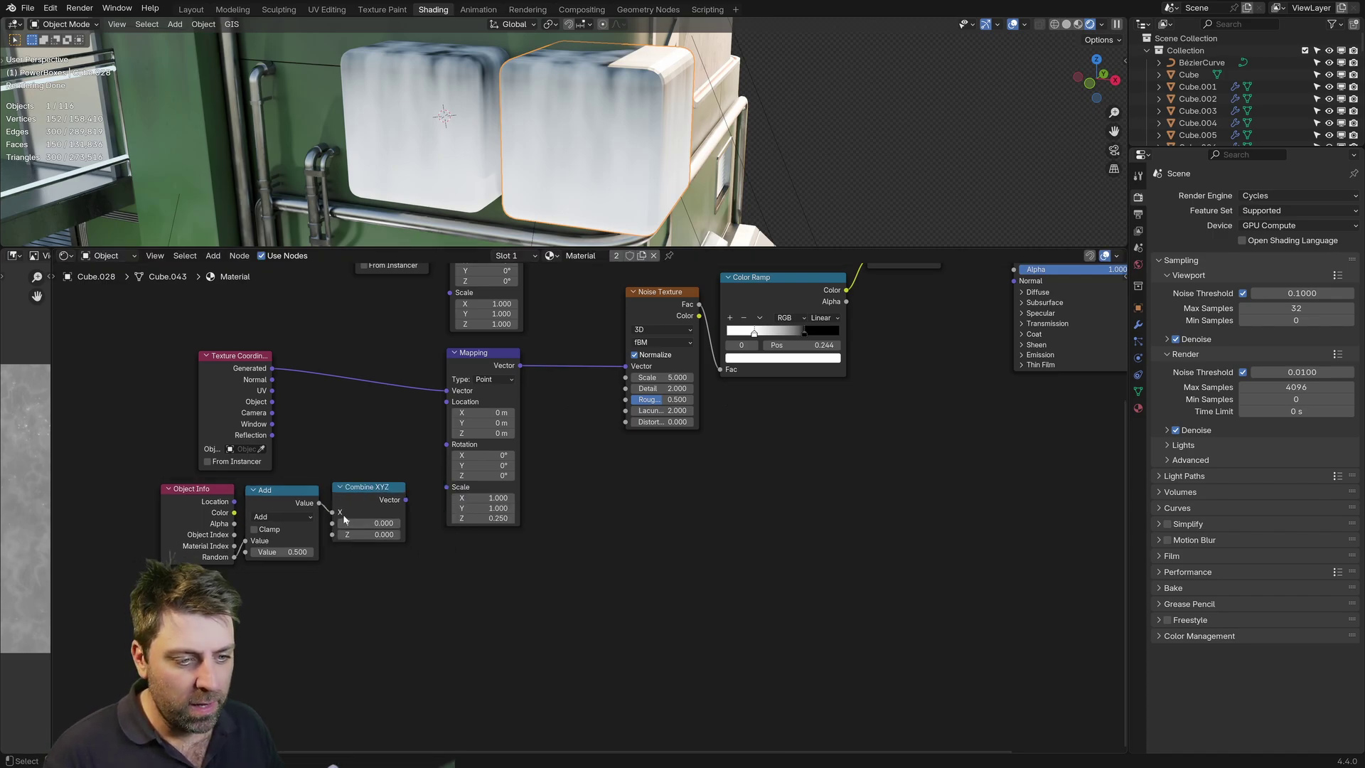
Connect the Math value to the Combine XYZ node's X, Y and Z inputs, and its Vector output to the Mapping node's Location
left_click_drag(332, 512, 332, 534)
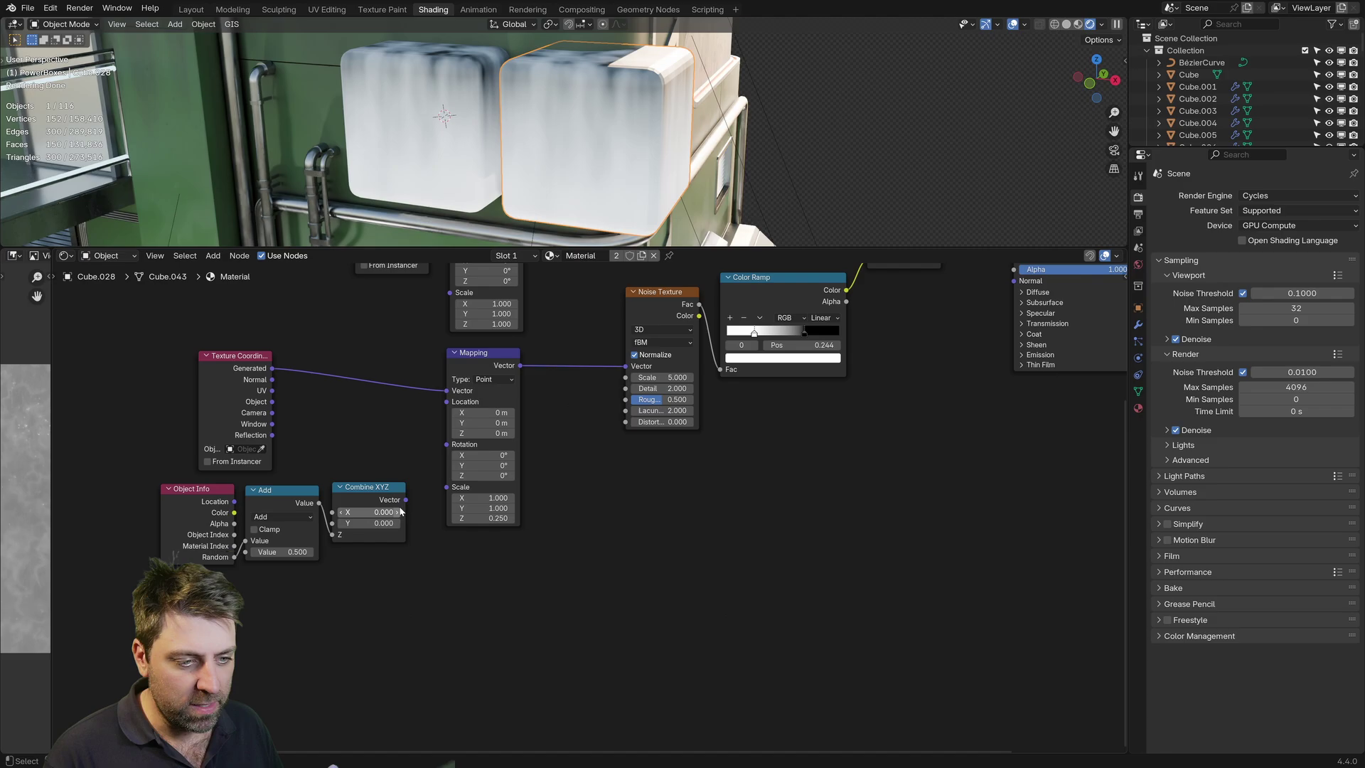
left_click_drag(440, 493, 447, 402)
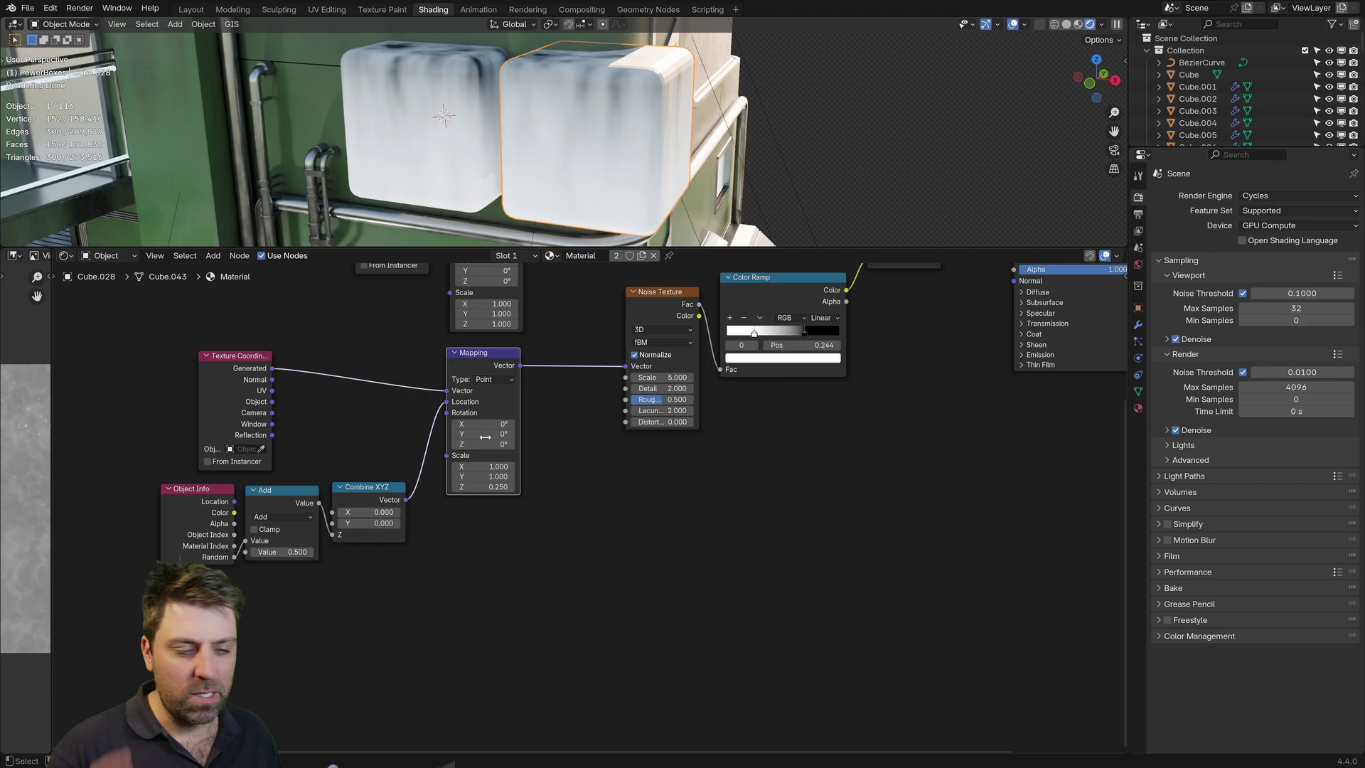
left_click_drag(318, 502, 333, 524)
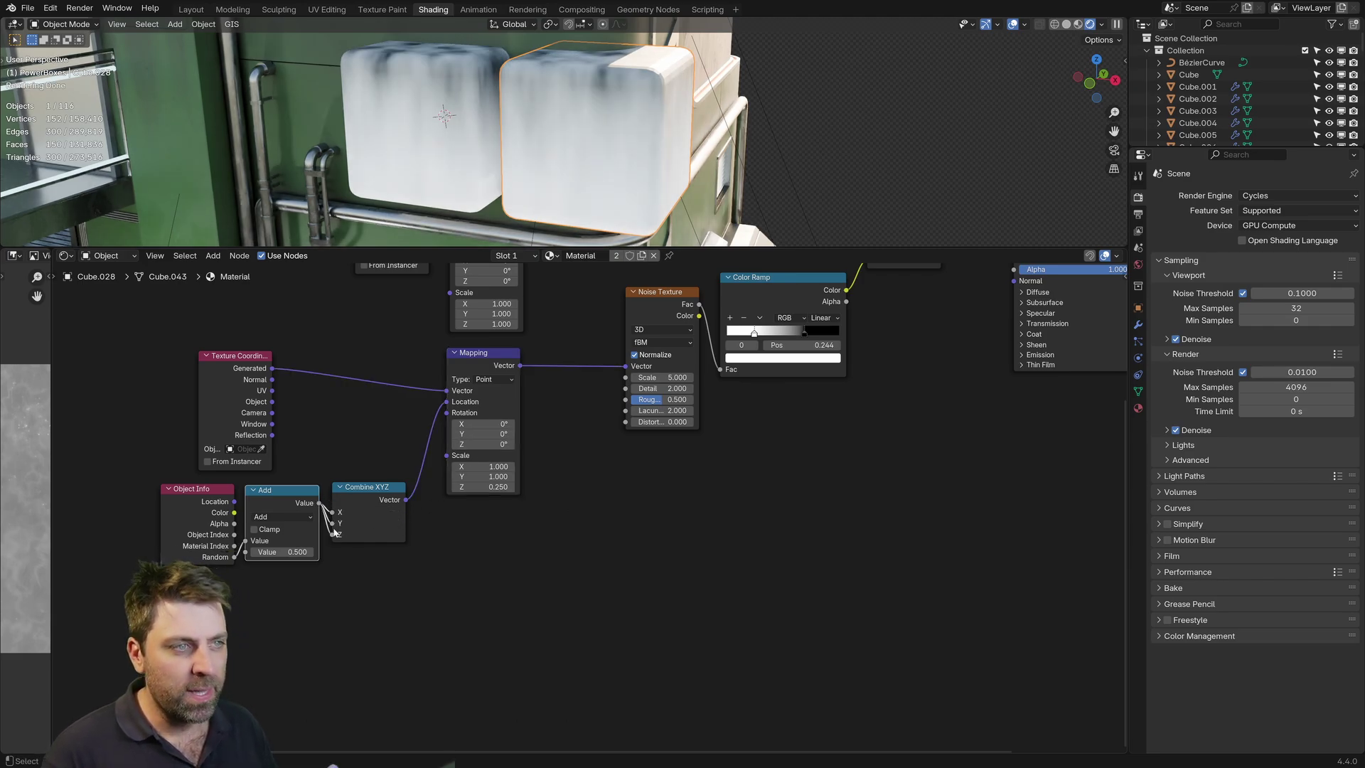
Set the Math node's second value to 5 and change its operation to Multiply
left_click(288, 552)
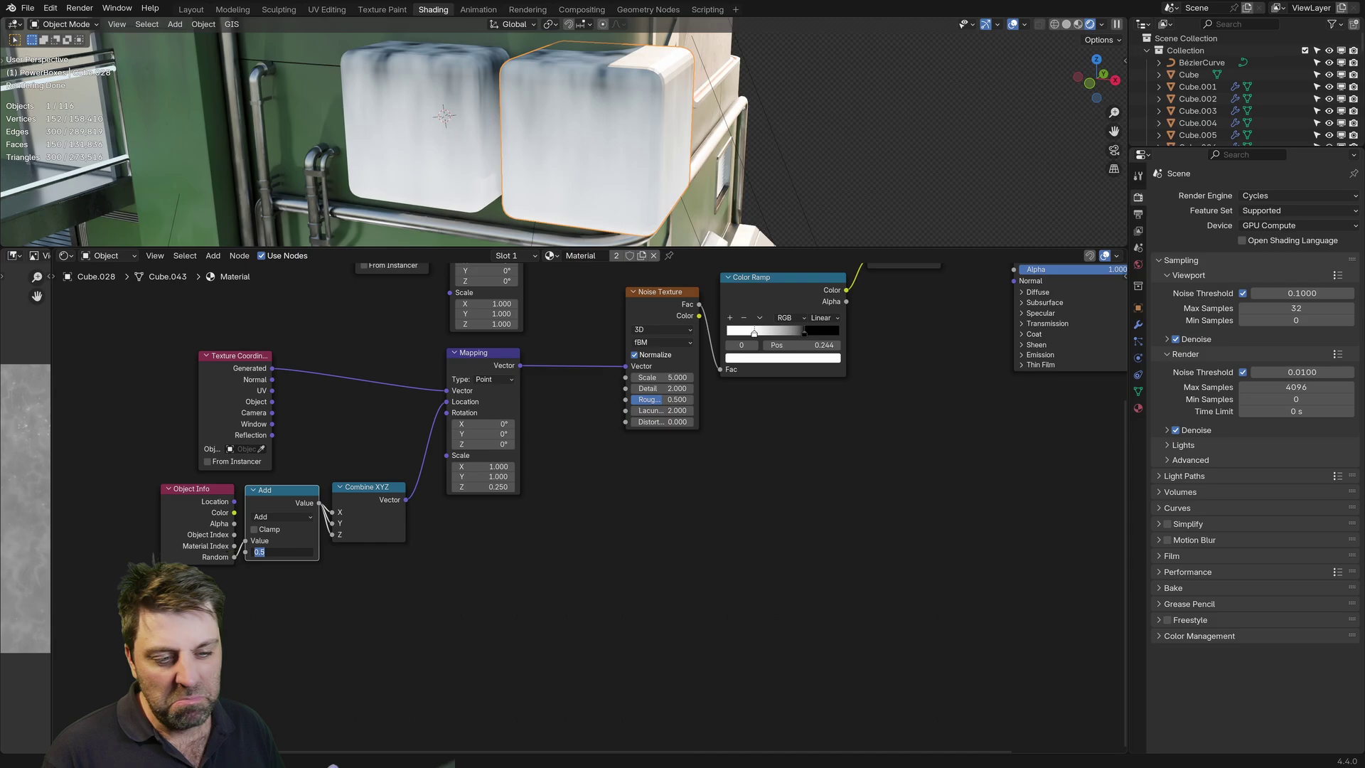
type("5")
key("Return")
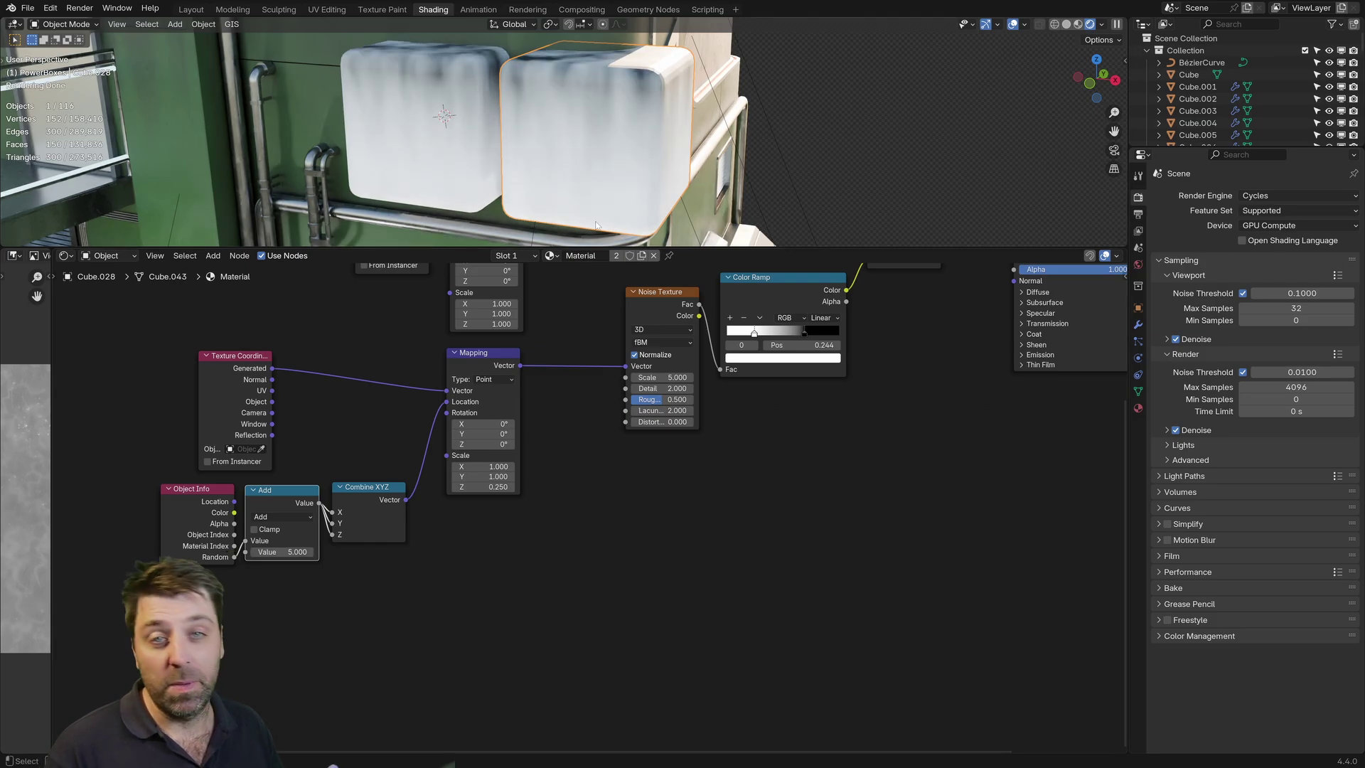
left_click(290, 517)
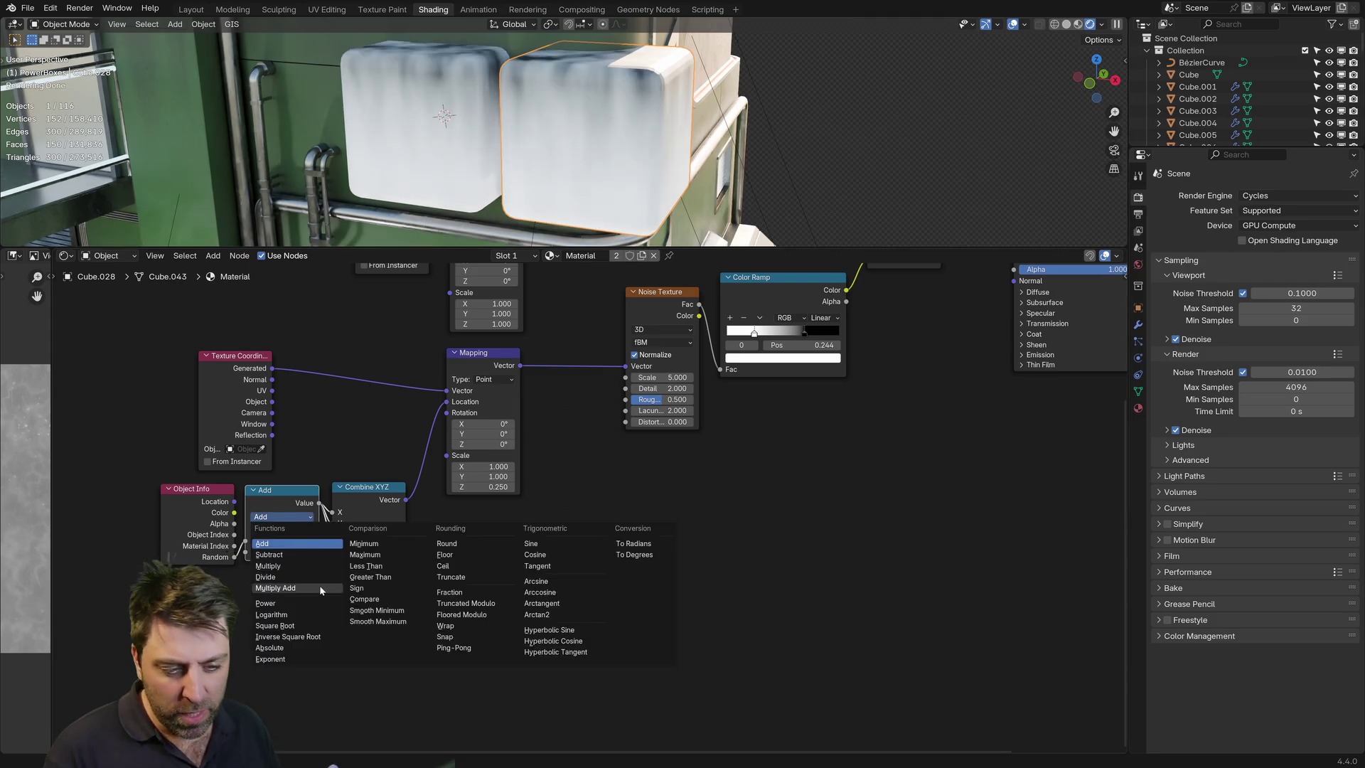
left_click(299, 566)
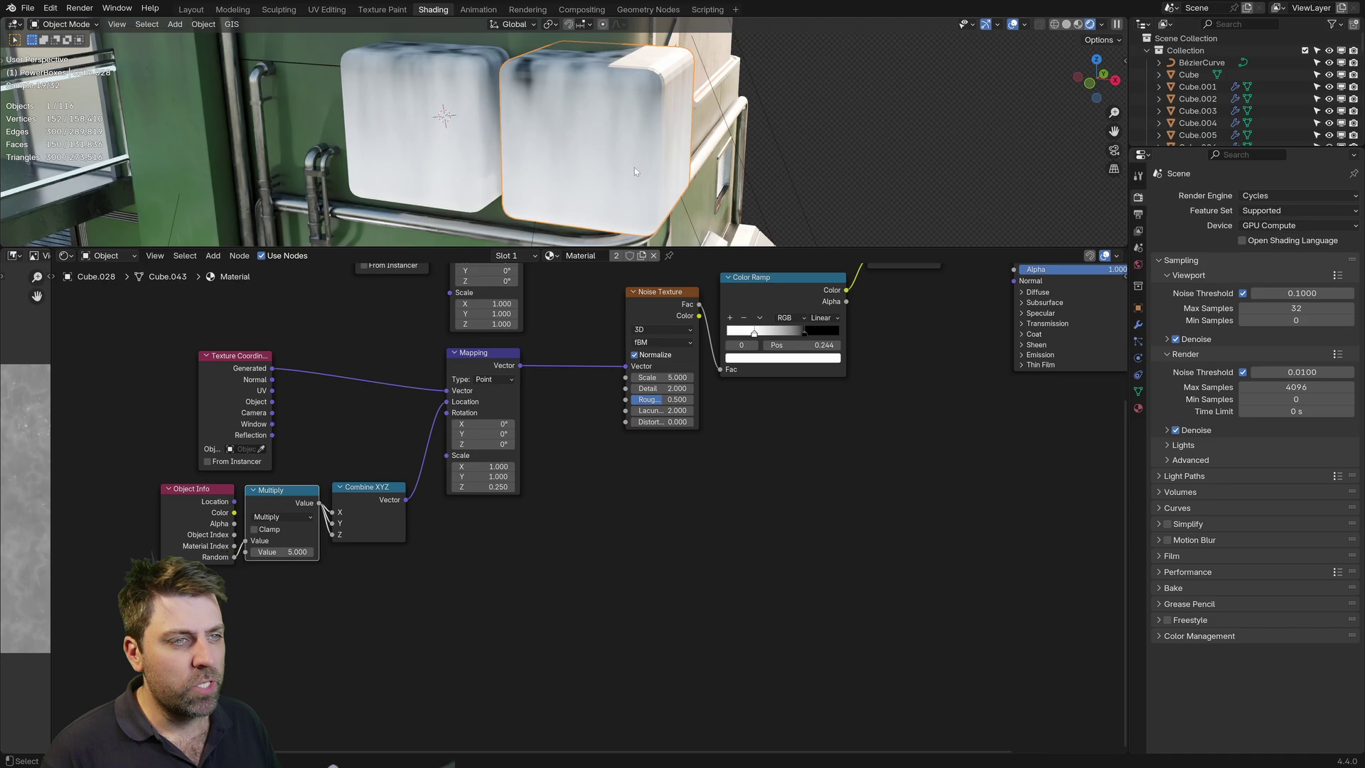
Select both test cubes and shade them smooth
left_click(475, 138, "shift")
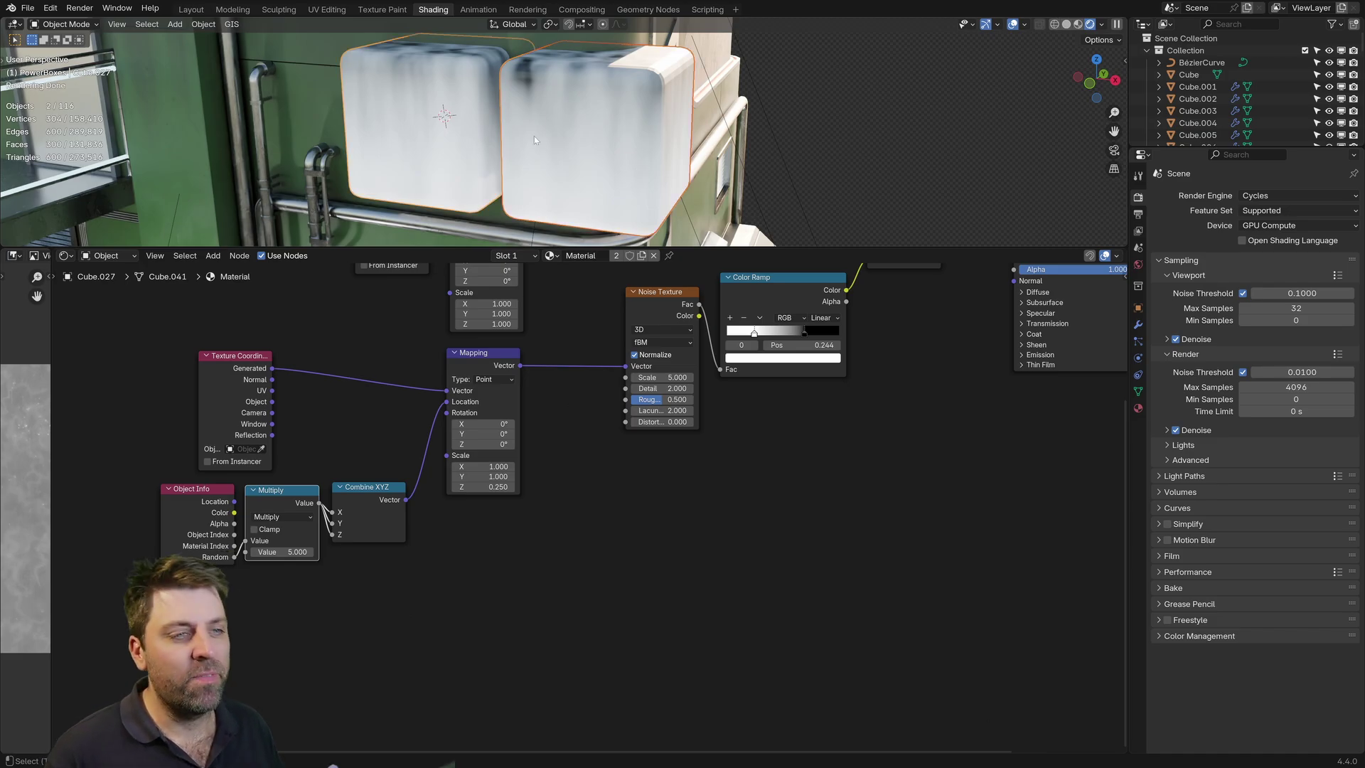
right_click(535, 135)
left_click(535, 147)
middle_click_drag(535, 147, 675, 167)
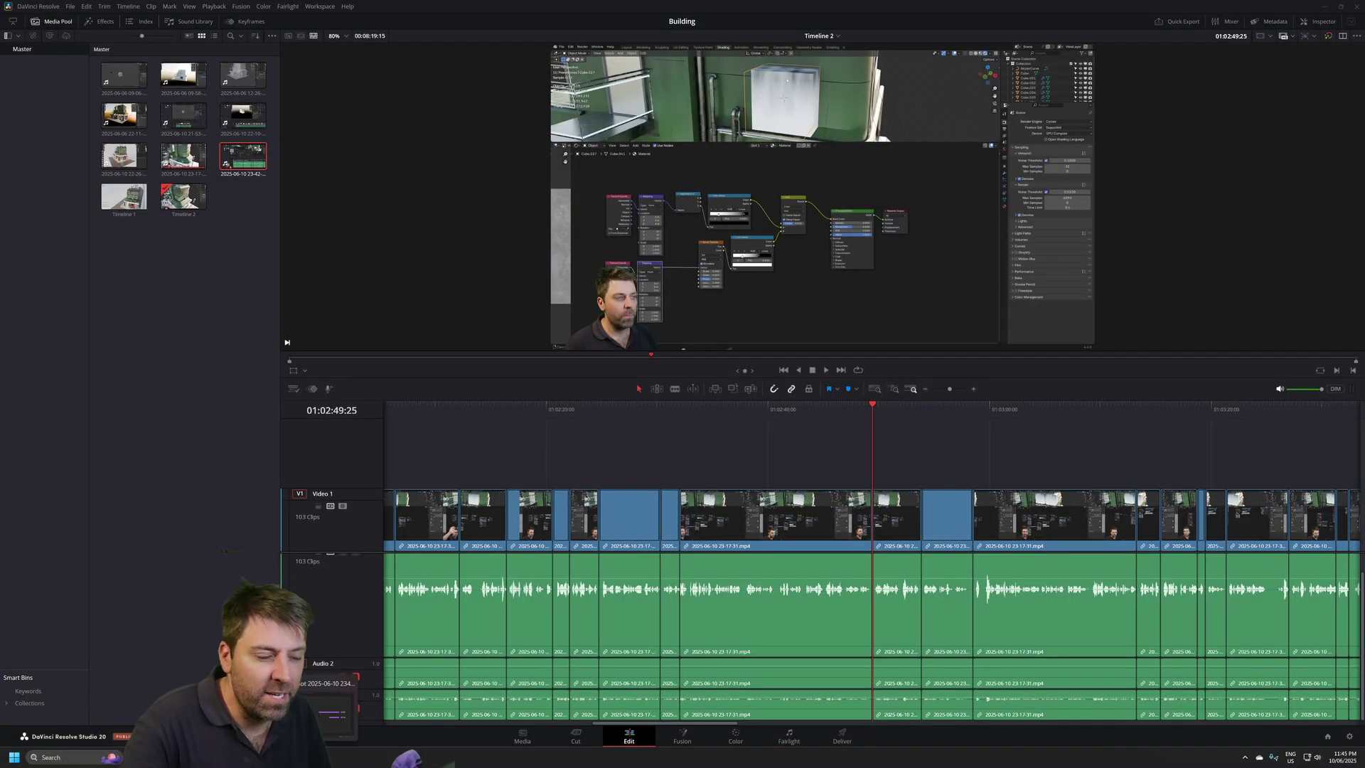
Switch to the image viewer to view the screenshot of watch time from subscribers
left_click(309, 758)
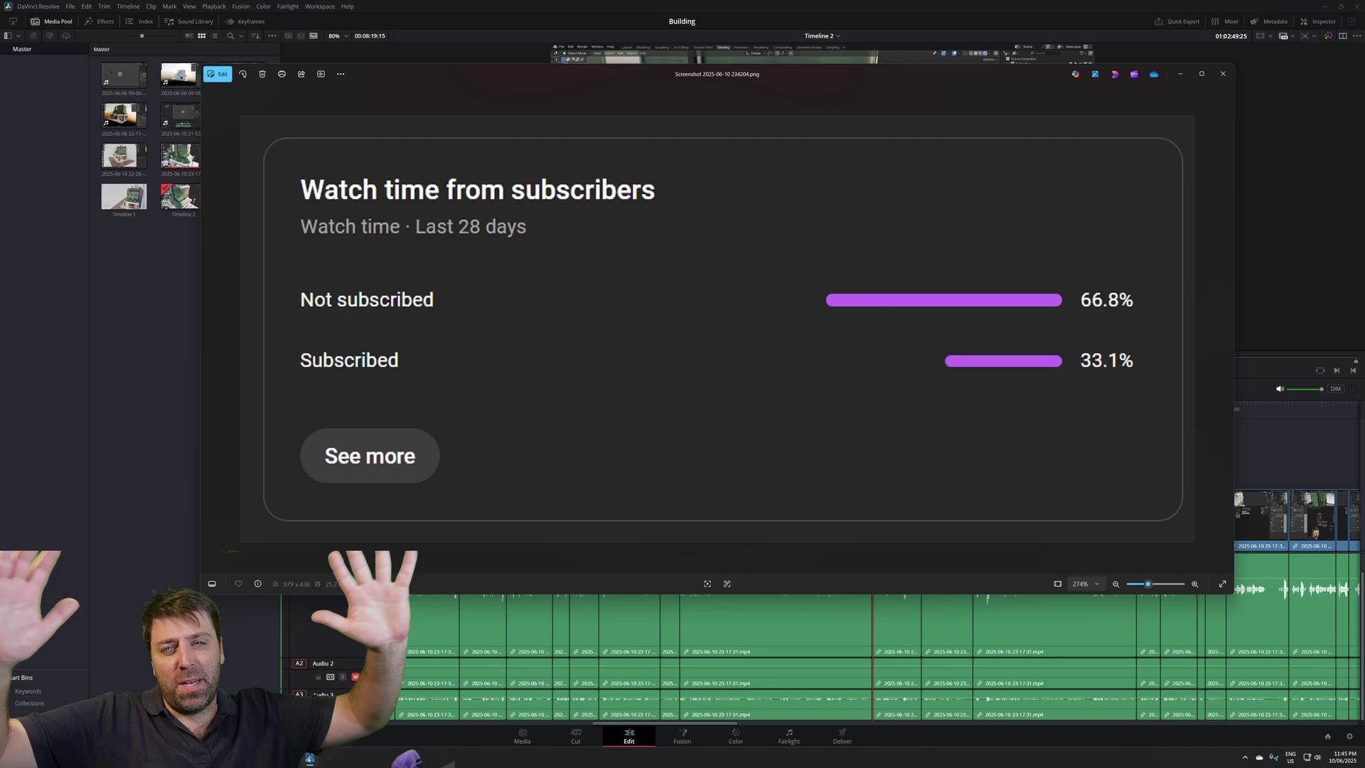
mouse_move(310, 757)
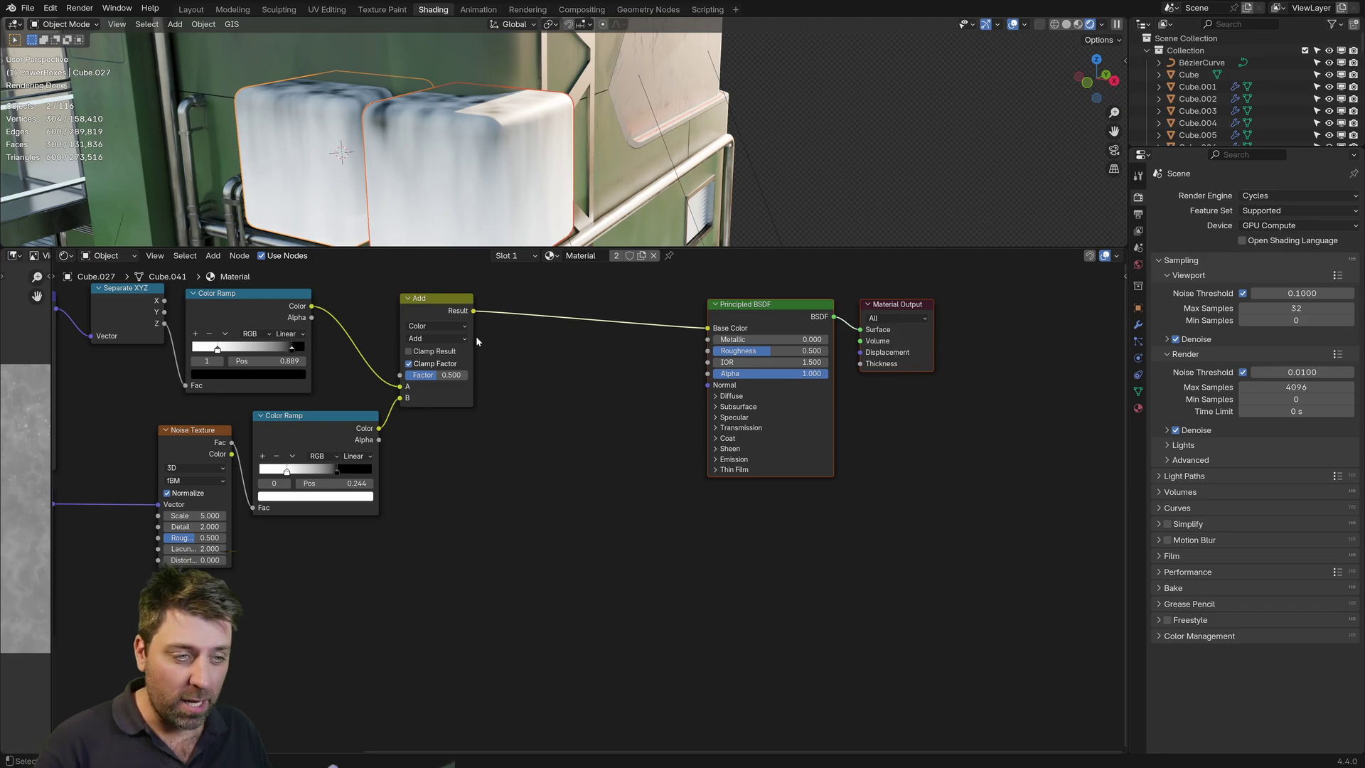
Add a color Mix node between the Add node and the Principled BSDF, leaving it unconnected
left_click(435, 310)
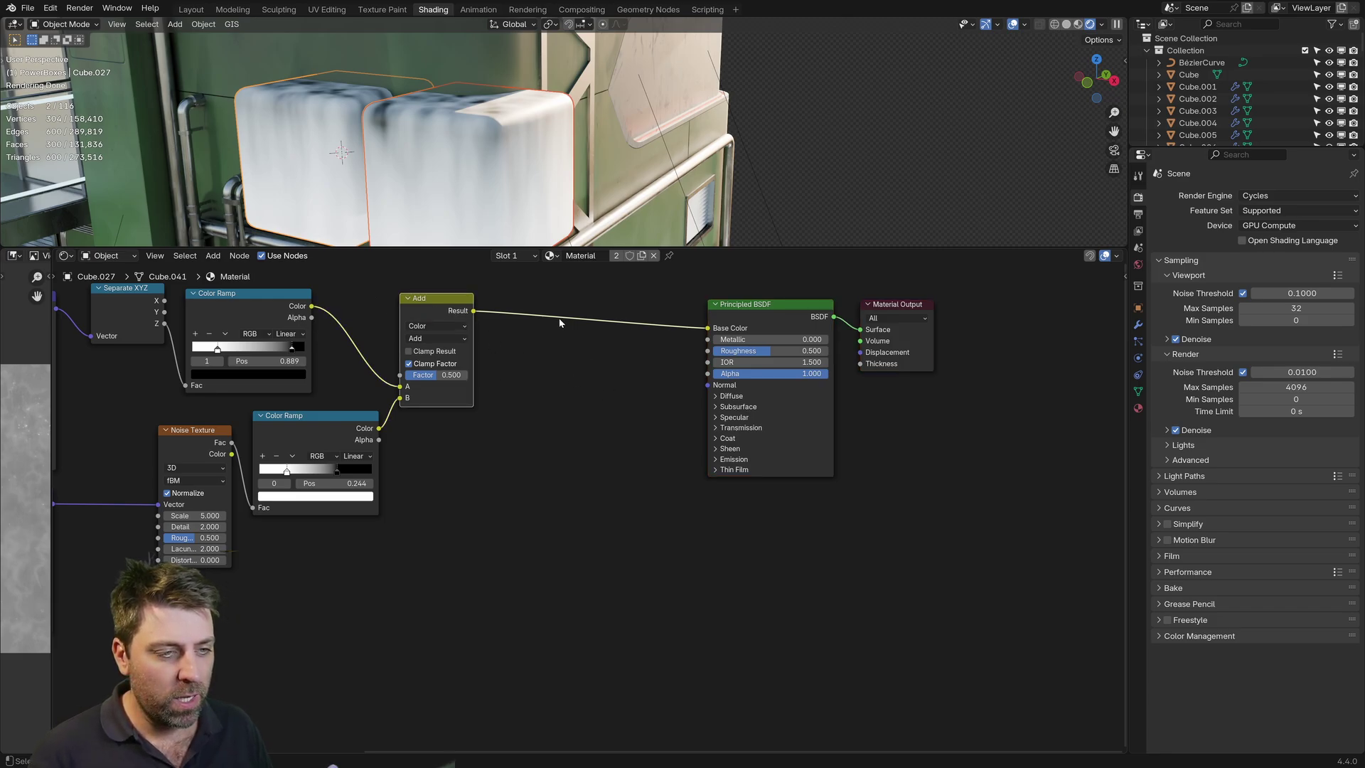
left_click_drag(473, 310, 559, 317)
type("mix")
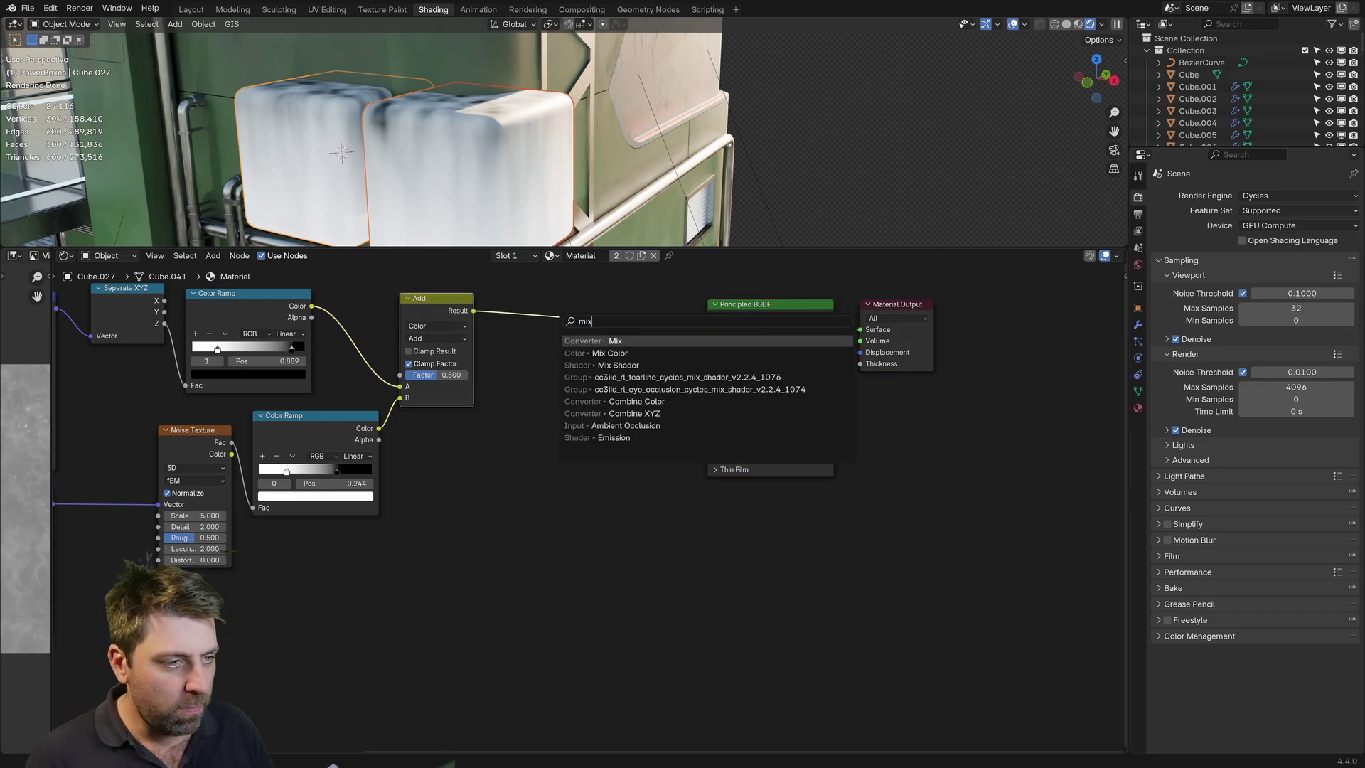
key("Return")
left_click(539, 356)
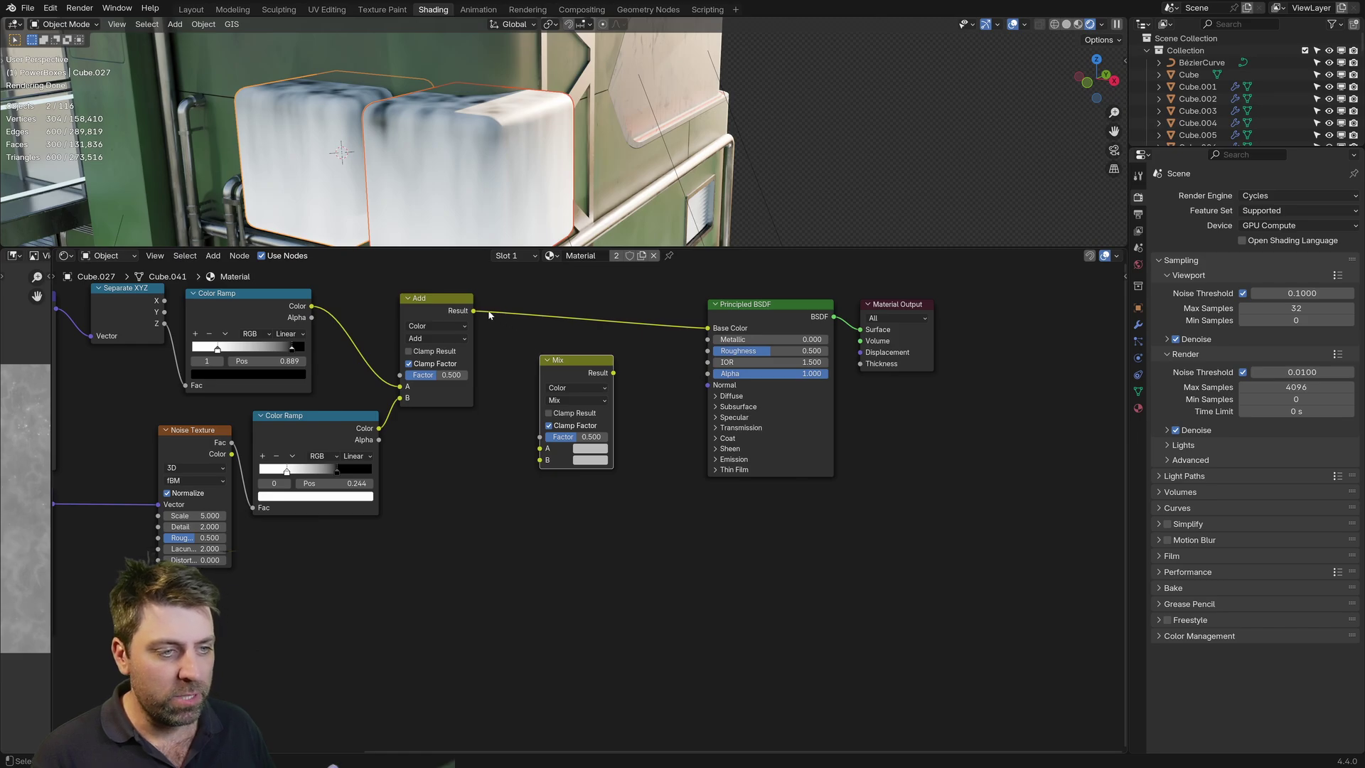
Connect the Add node's result to the Mix node's Factor and the Mix result to the Principled BSDF's Base Color
left_click_drag(474, 311, 477, 312)
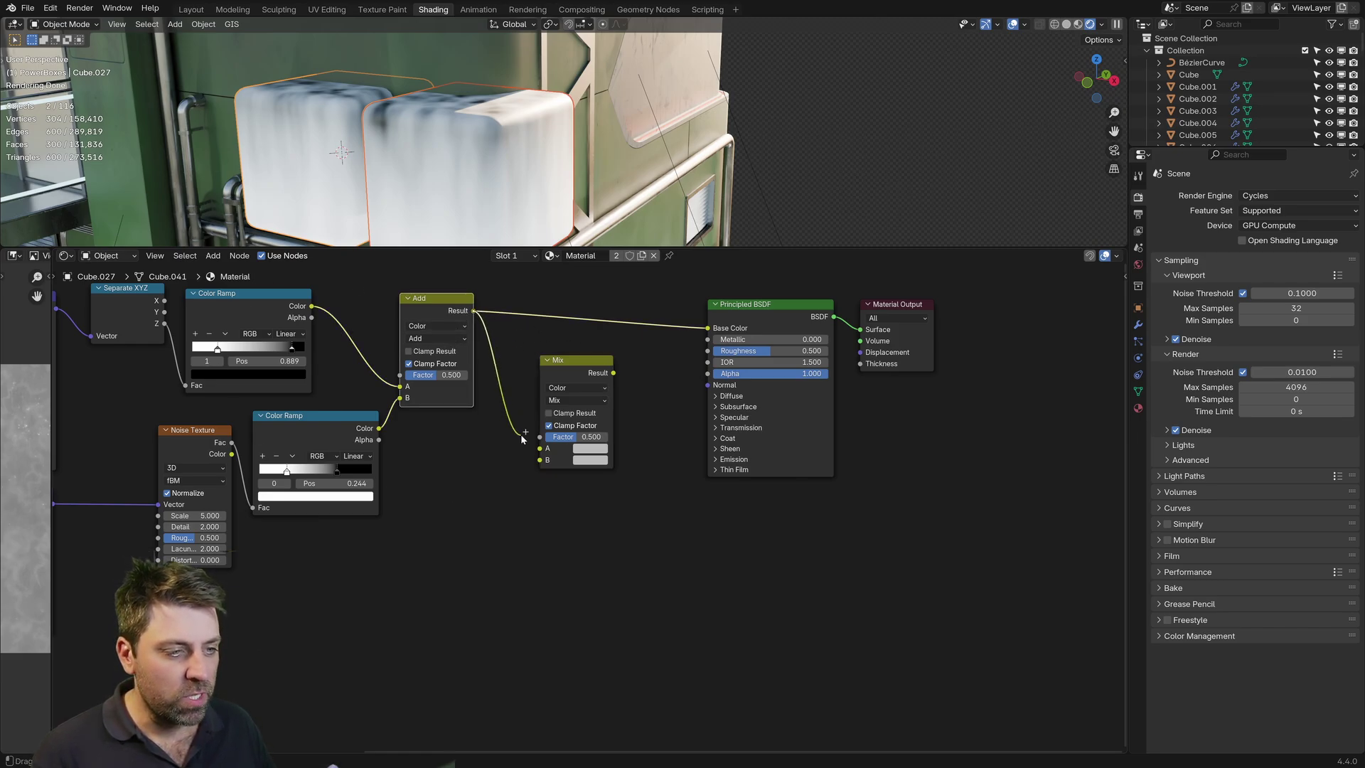
left_click_drag(709, 338, 707, 327)
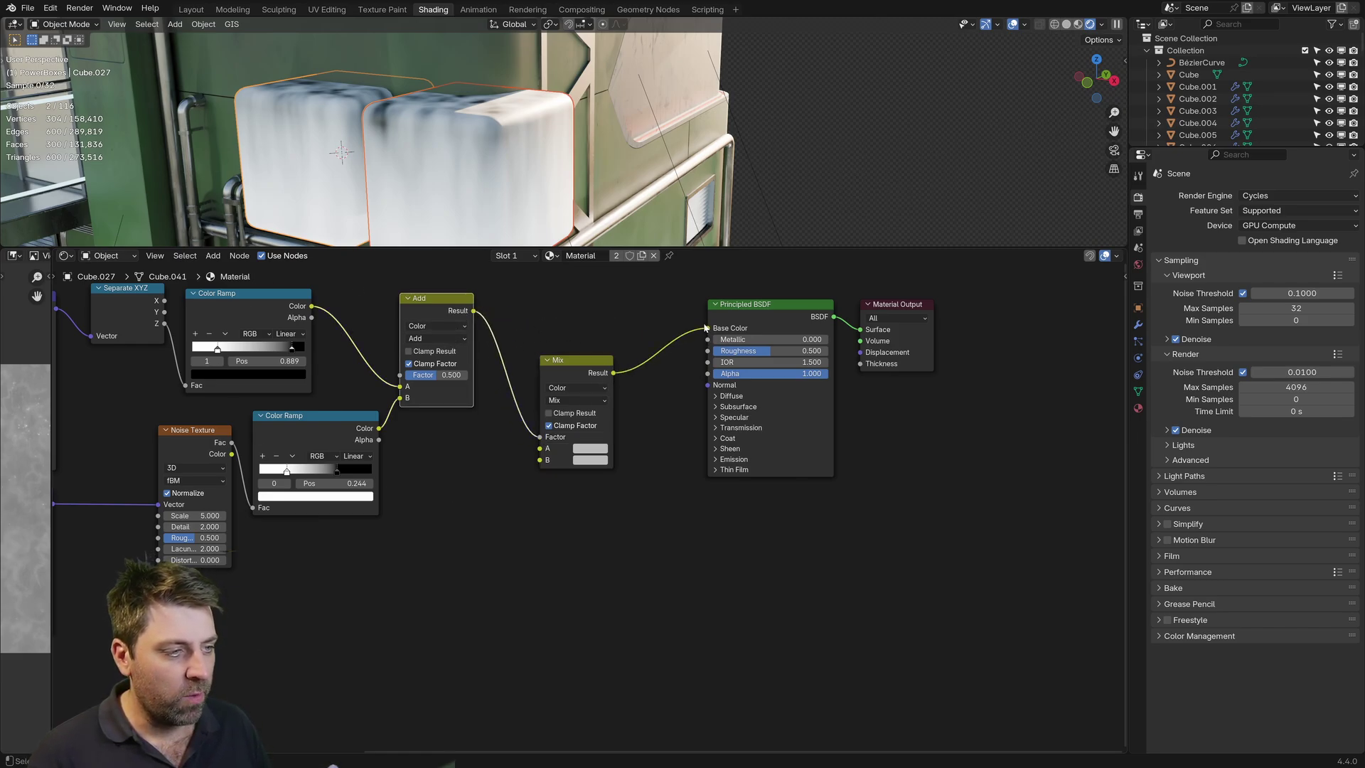
left_click_drag(590, 373, 596, 362)
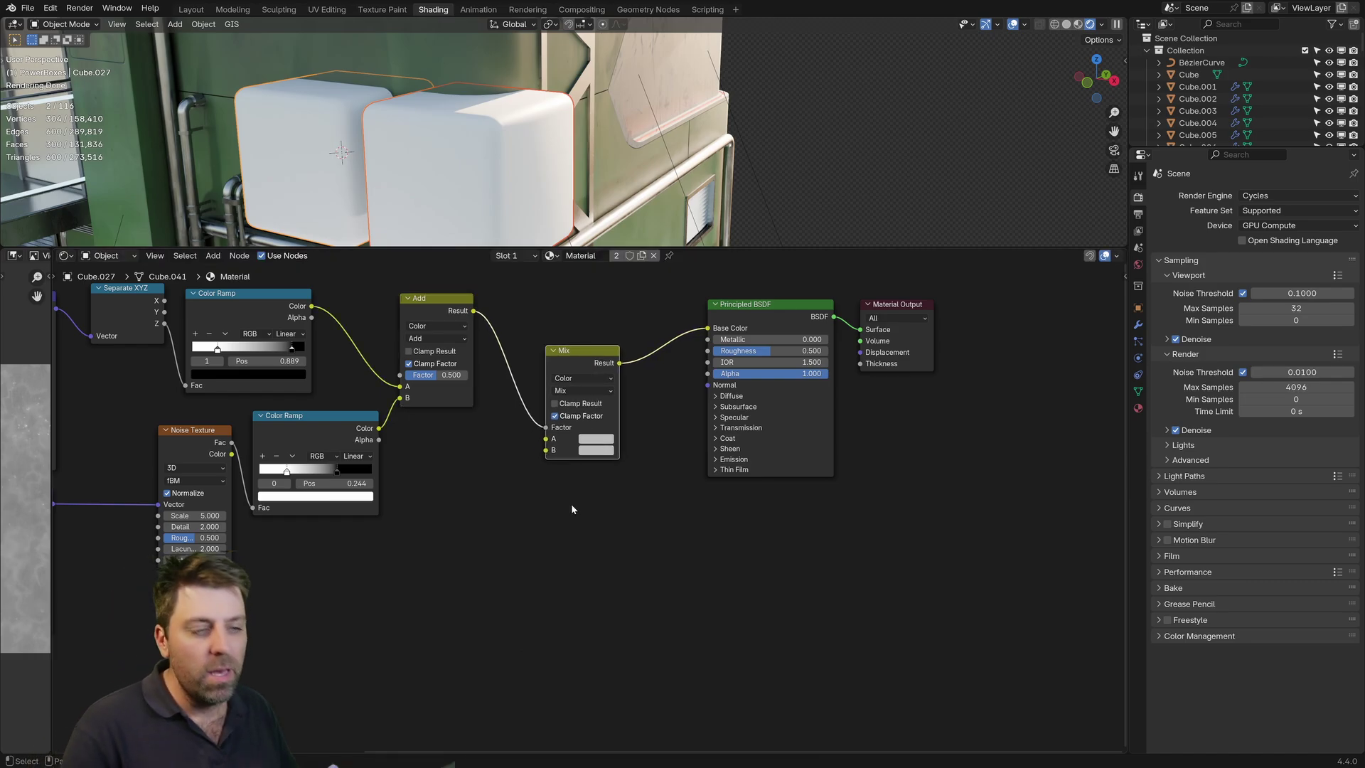
Set the Mix node's color A to a very dark rusty red and color B to dark blue #2A2D57FF
left_click(594, 439)
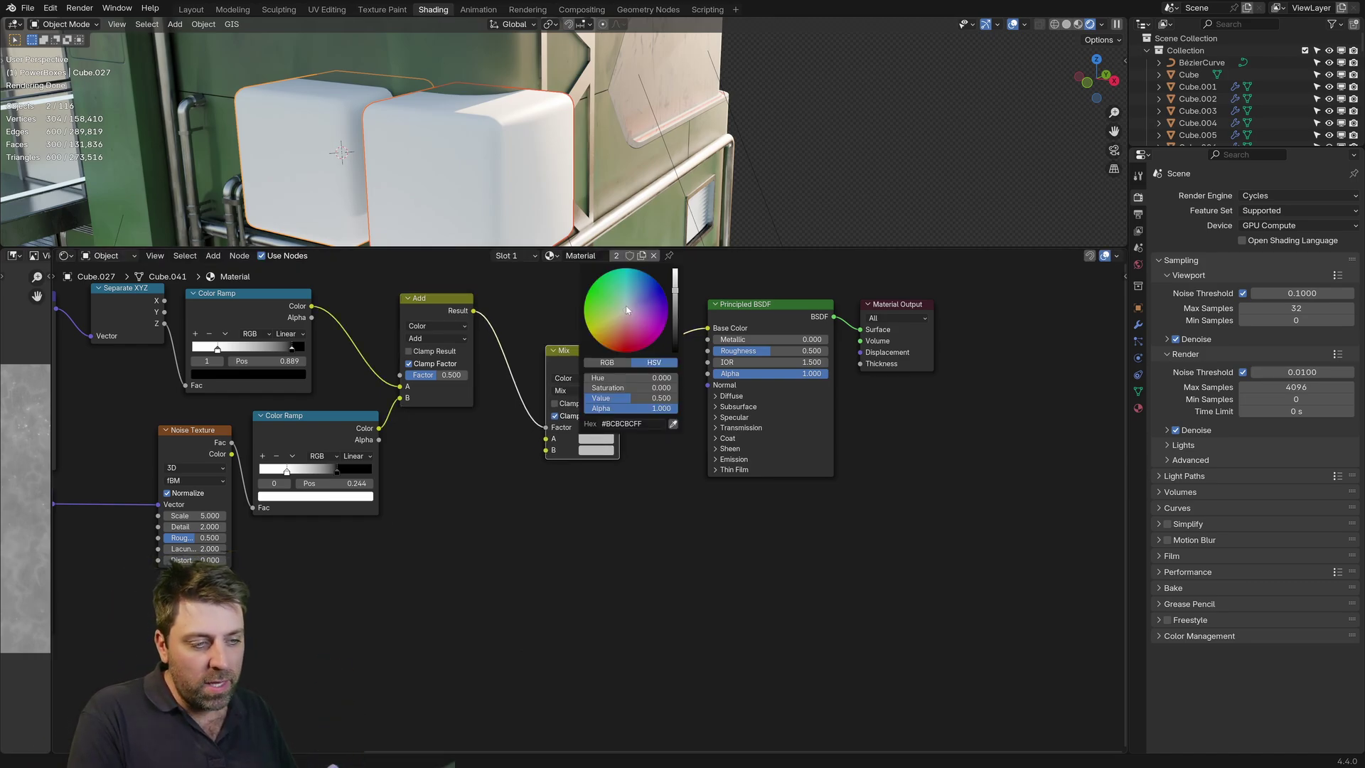
left_click_drag(627, 310, 614, 342)
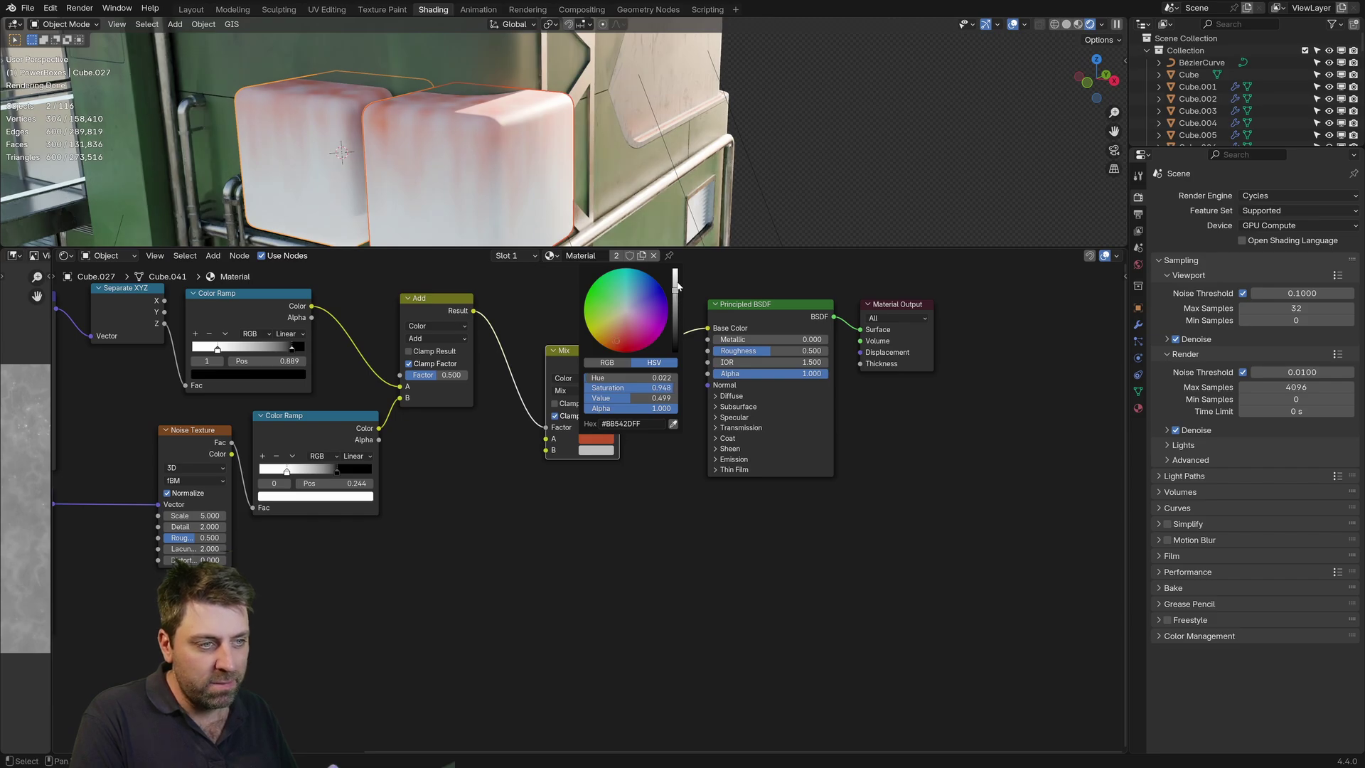
left_click_drag(676, 292, 675, 329)
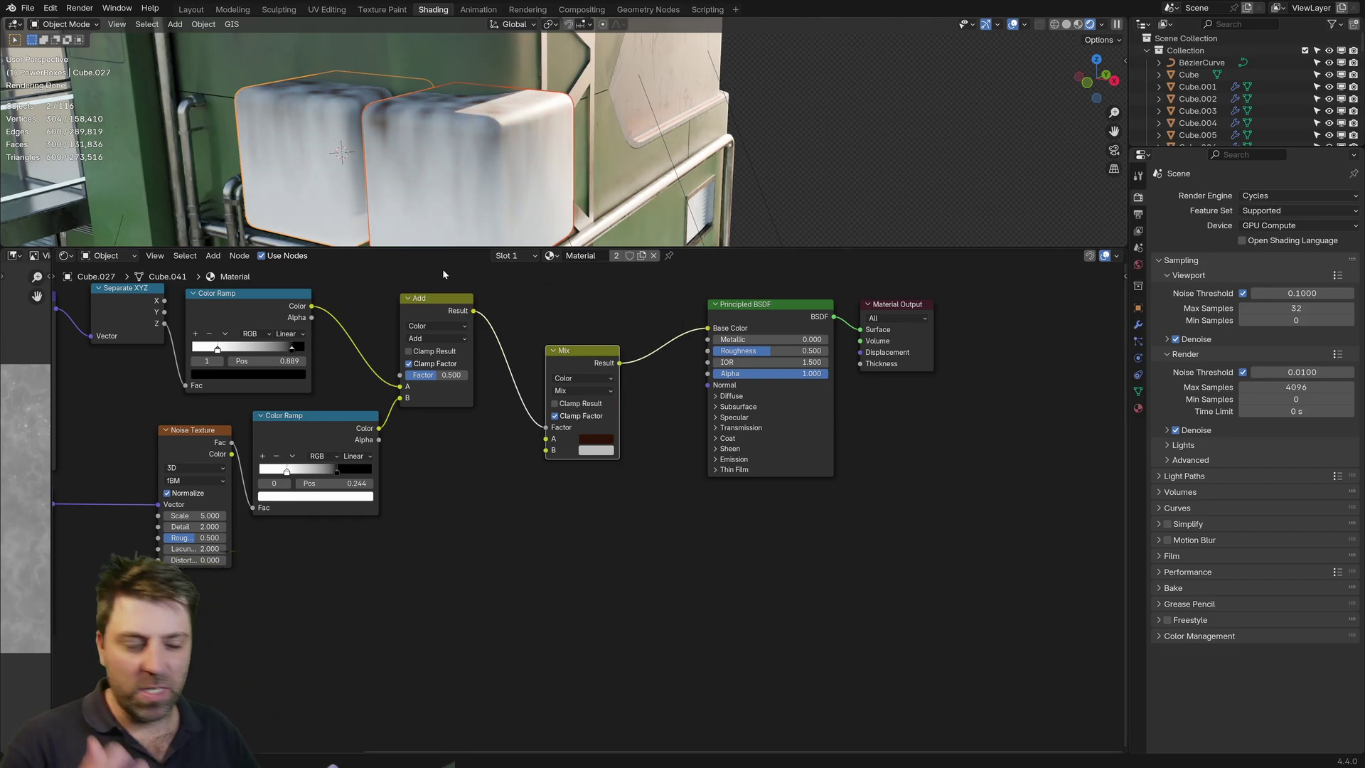
left_click(596, 450)
mouse_move(622, 325)
left_mouse_down()
mouse_move(642, 297)
mouse_move(675, 338)
mouse_move(644, 309)
left_mouse_up()
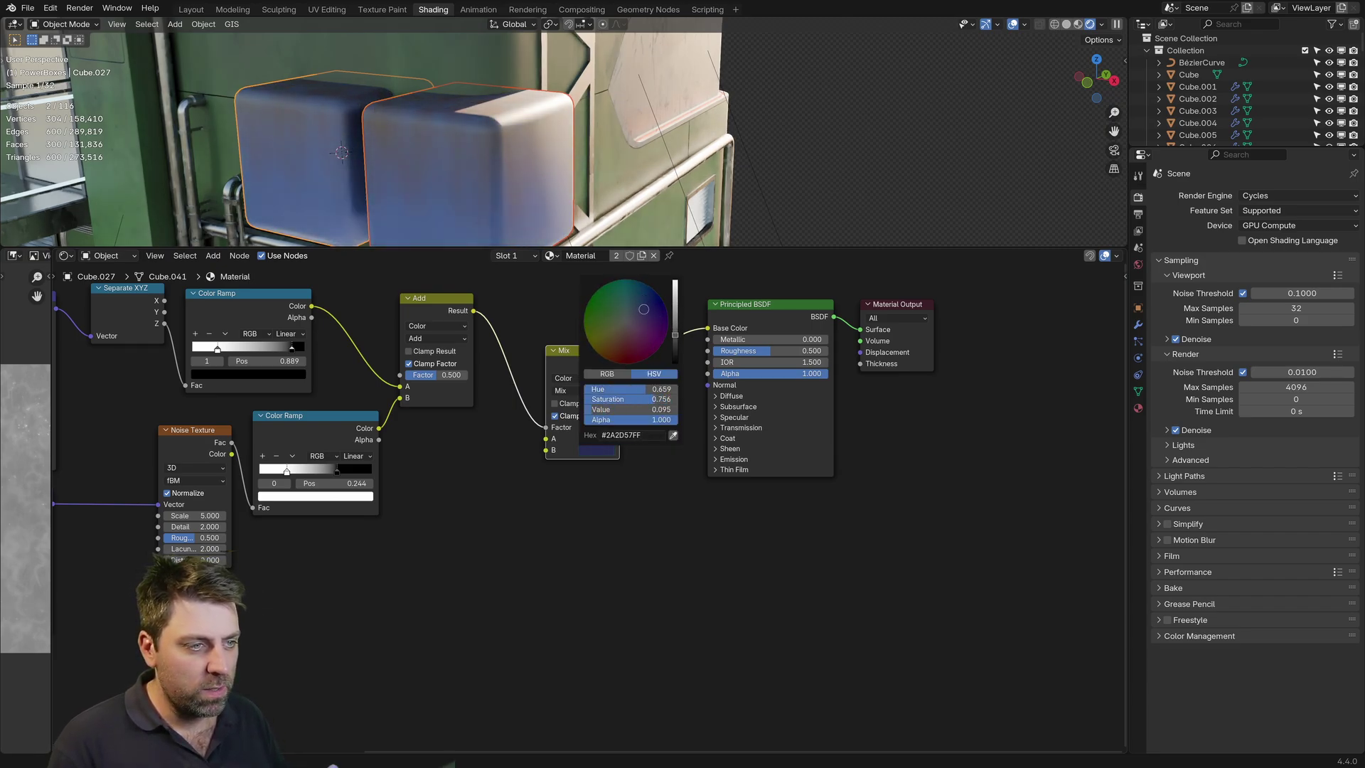
Enlarge the 3D viewport and add one horizontal loop cut around the middle of each test cube
scroll(473, 226, "down", 2)
scroll(471, 229, "up", 2)
middle_click_drag(470, 231, 505, 181, "shift")
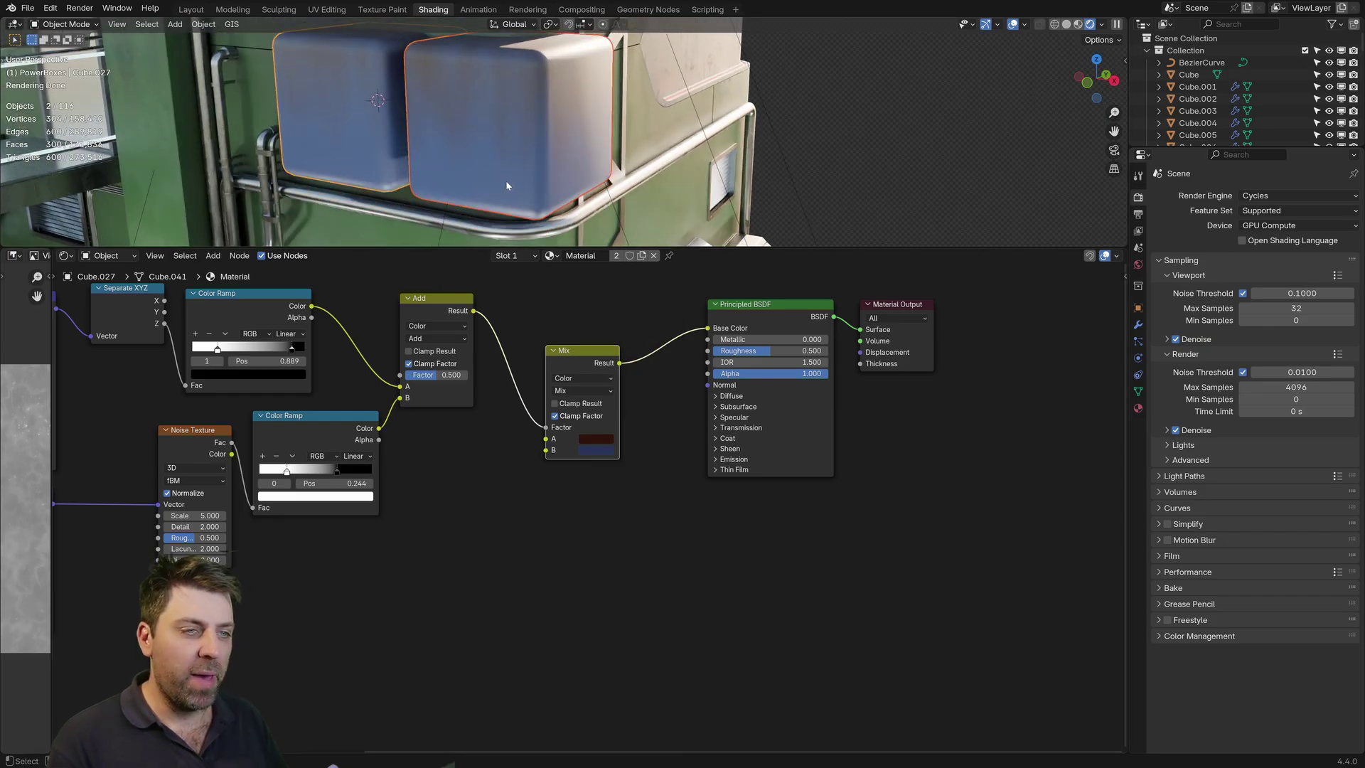
left_click_drag(509, 248, 518, 491)
key("Tab")
key("ctrl+r")
left_click(550, 260)
right_click(551, 260)
key("ctrl+r")
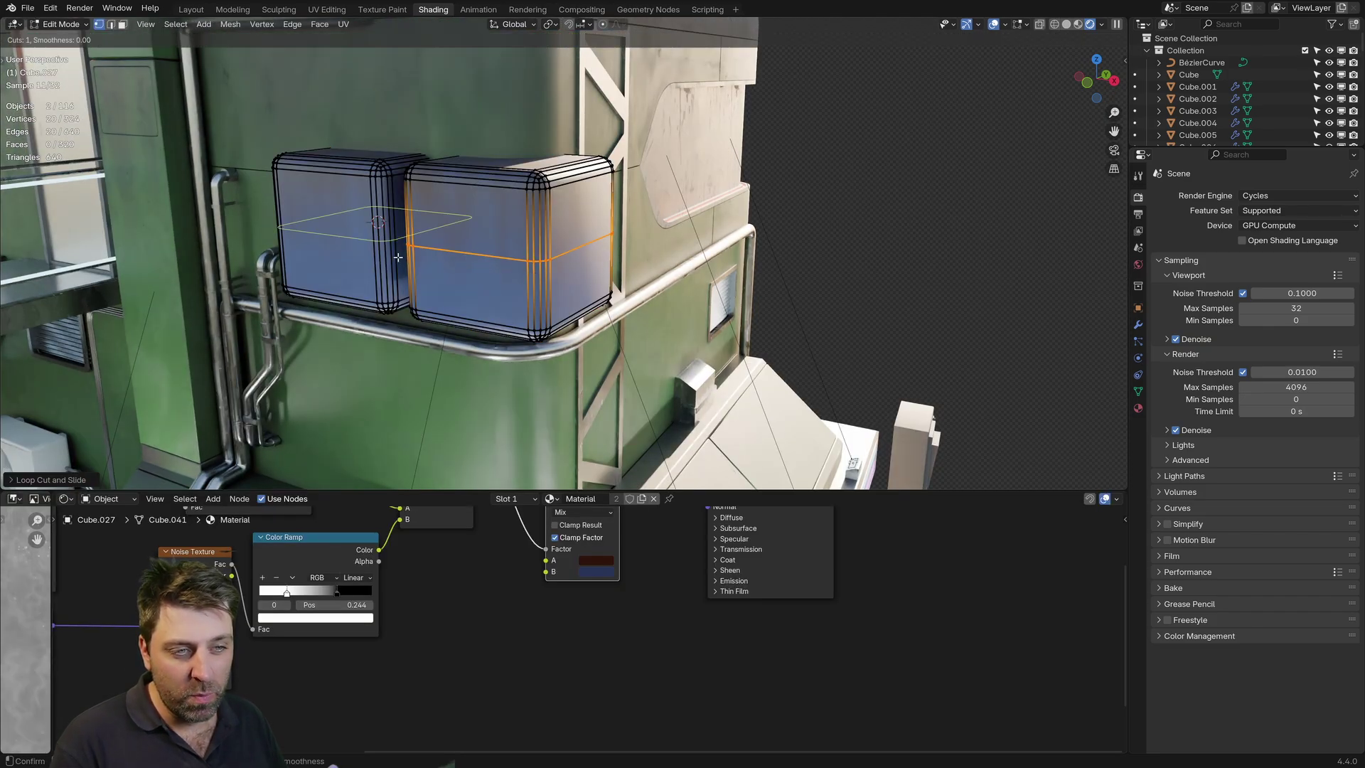
left_click(395, 253)
right_click(395, 253)
Bevel the middle edge loops of both cubes with 2 segments and an offset of about 0.016 m
left_click(446, 256, "alt+shift")
key("ctrl+b")
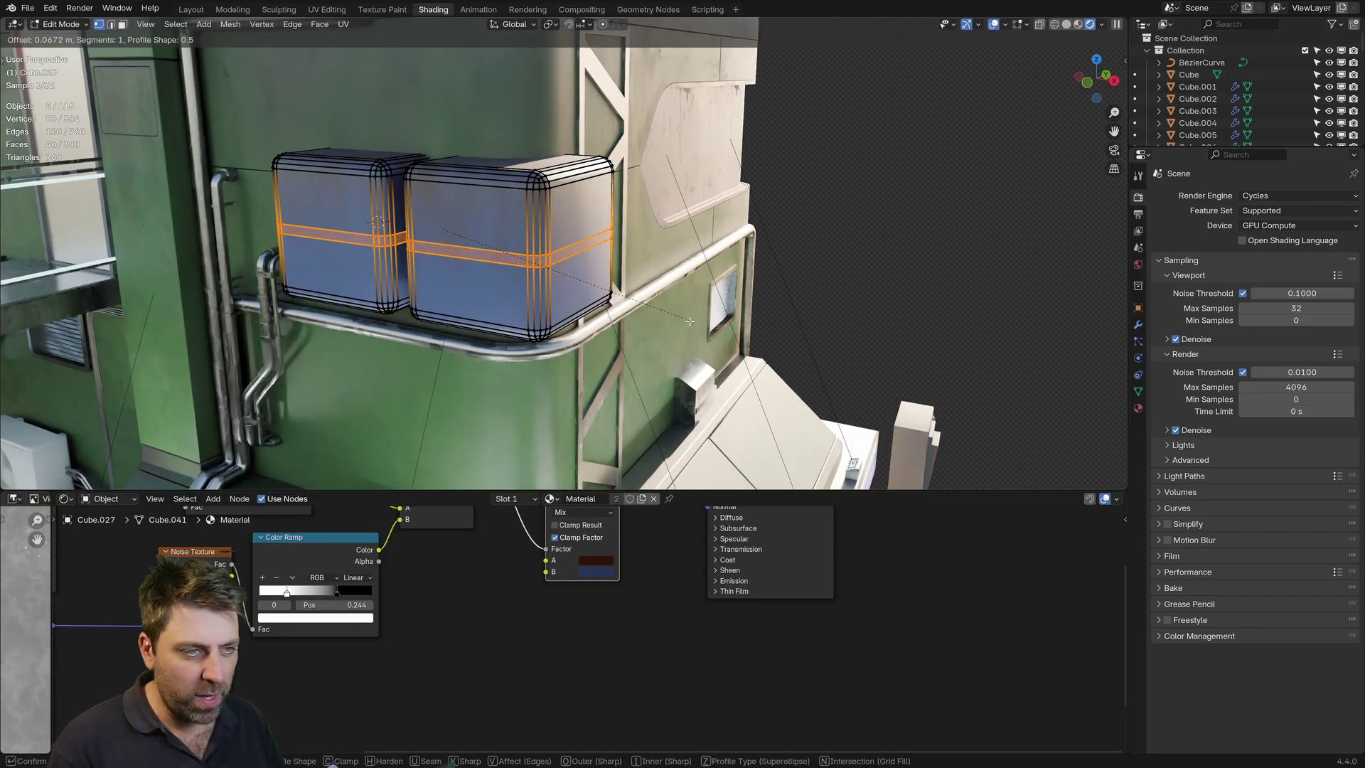
scroll(674, 310, "up", 1)
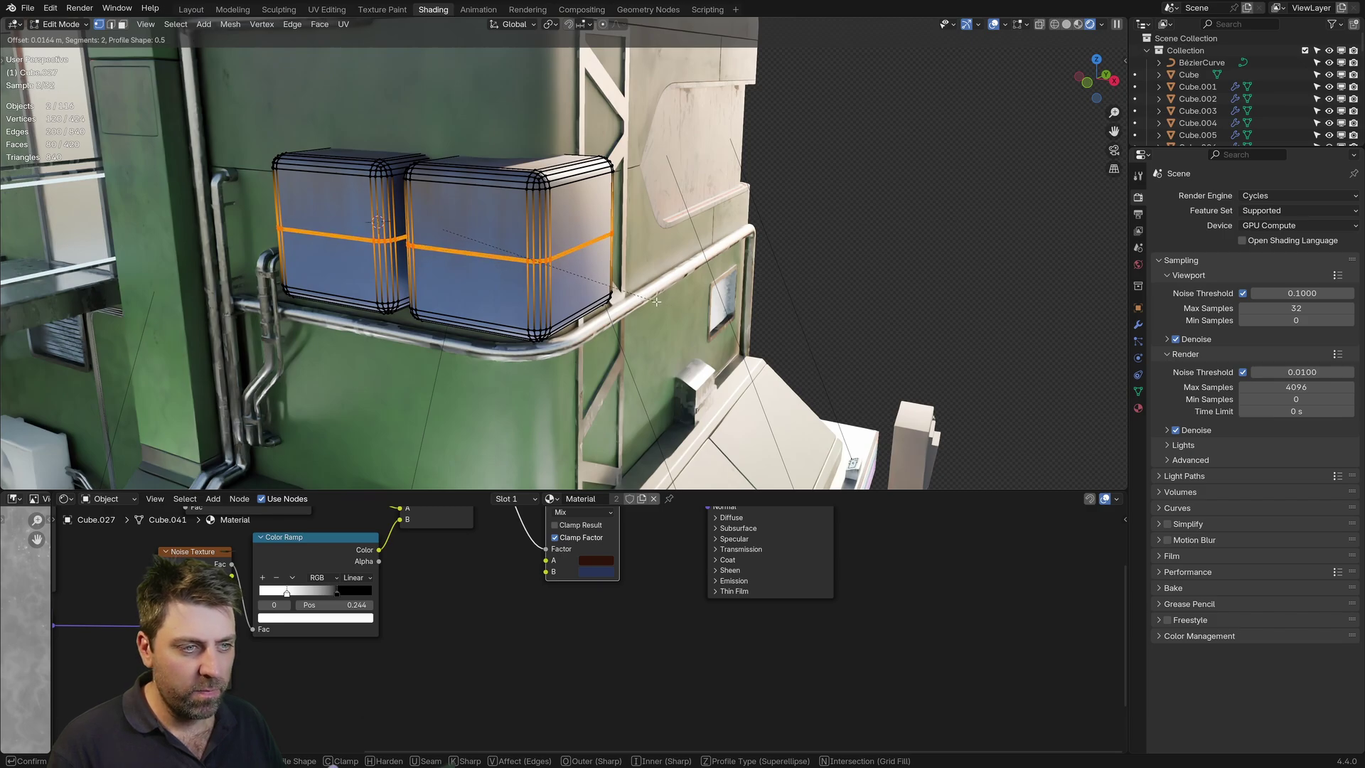
left_click(655, 304)
Reduce the selection to the center loops and shrink them slightly inward to form a thin groove around both cubes
key("ctrl+KP_Subtract")
key("alt+s")
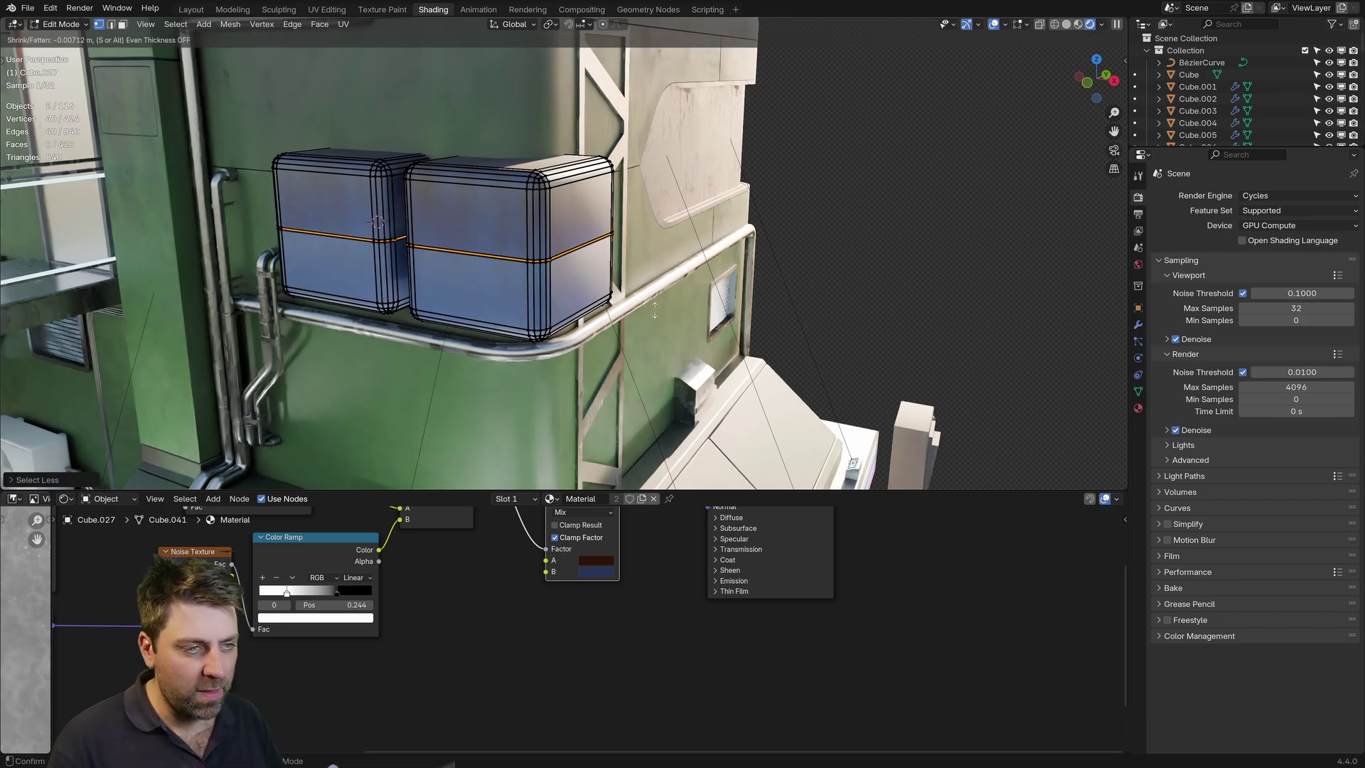
left_click(656, 320)
key("Tab")
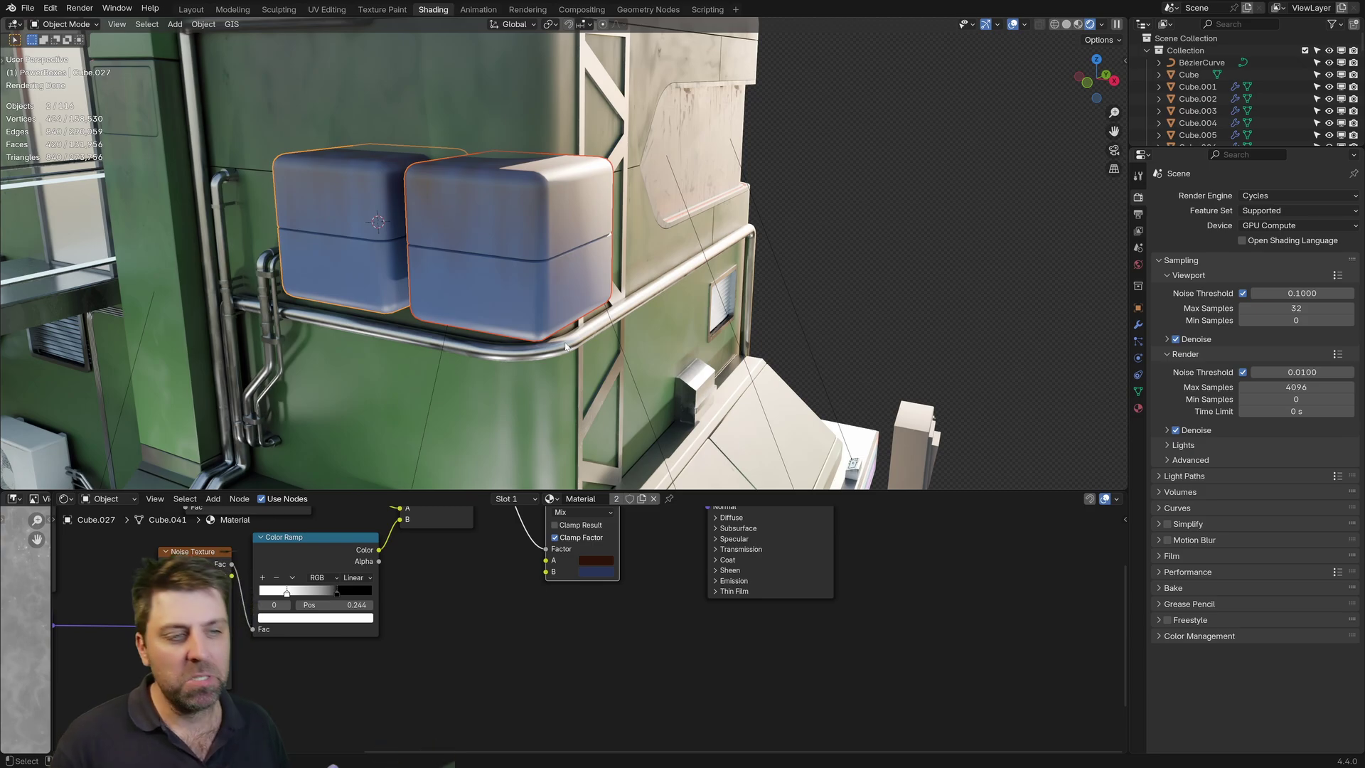
Rip the right-hand cube along its groove loop and separate the lower half into its own object
scroll(518, 237, "up", 3)
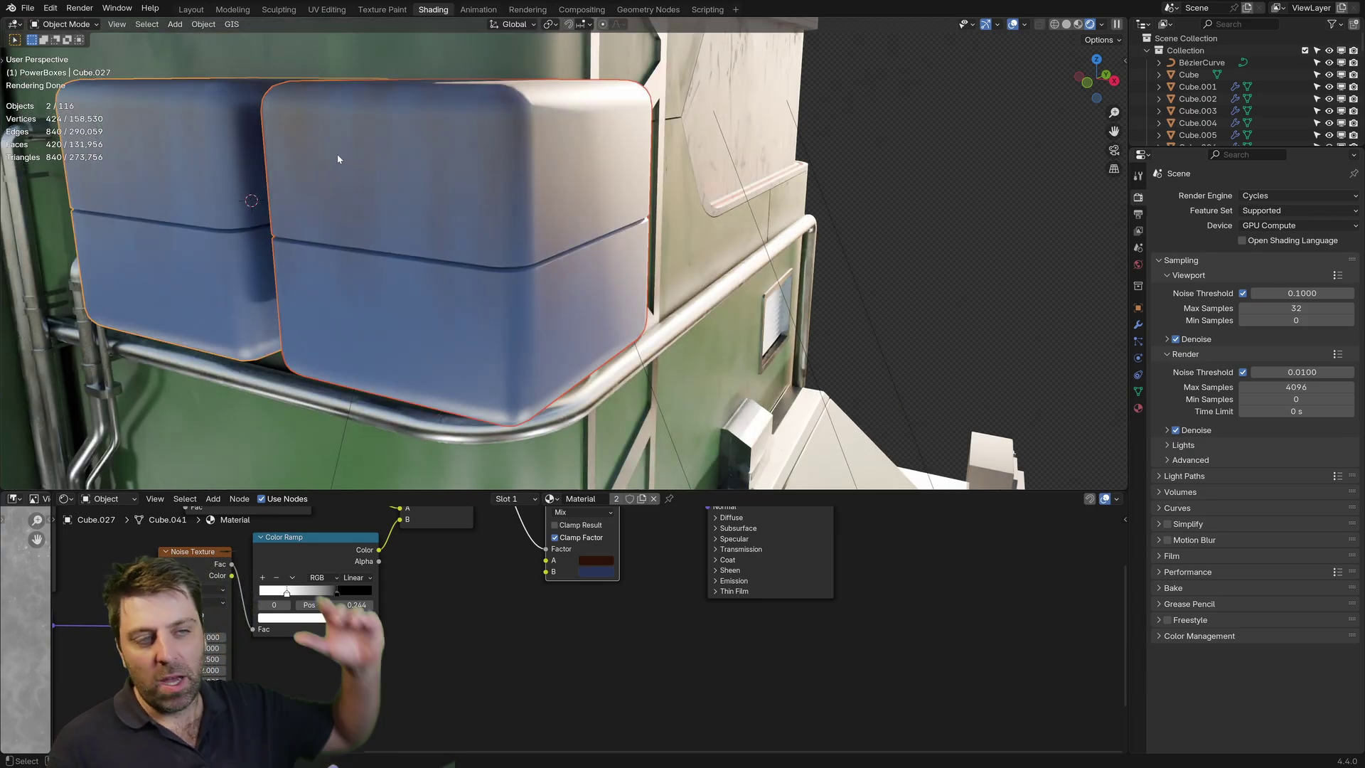
key("Tab")
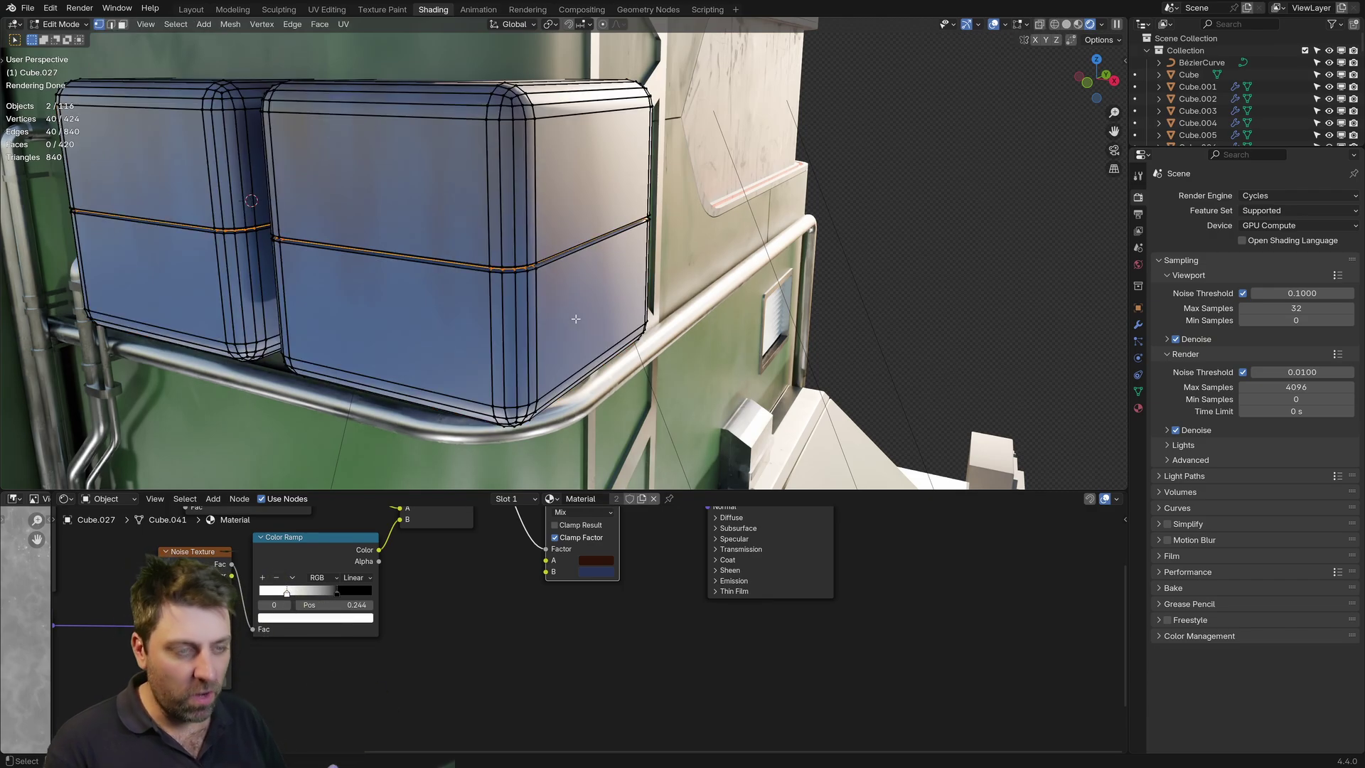
key("Tab")
left_click(577, 328)
key("Tab")
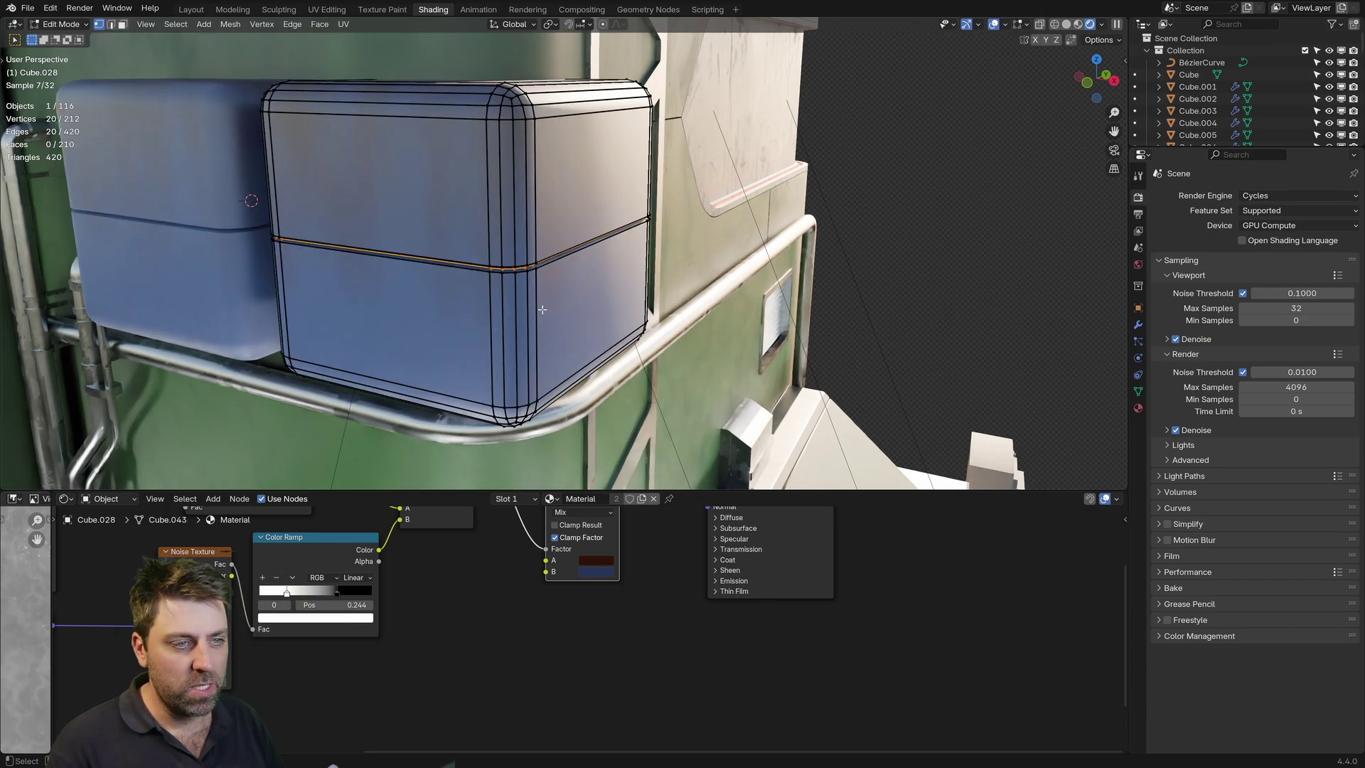
key("v")
right_click(579, 329)
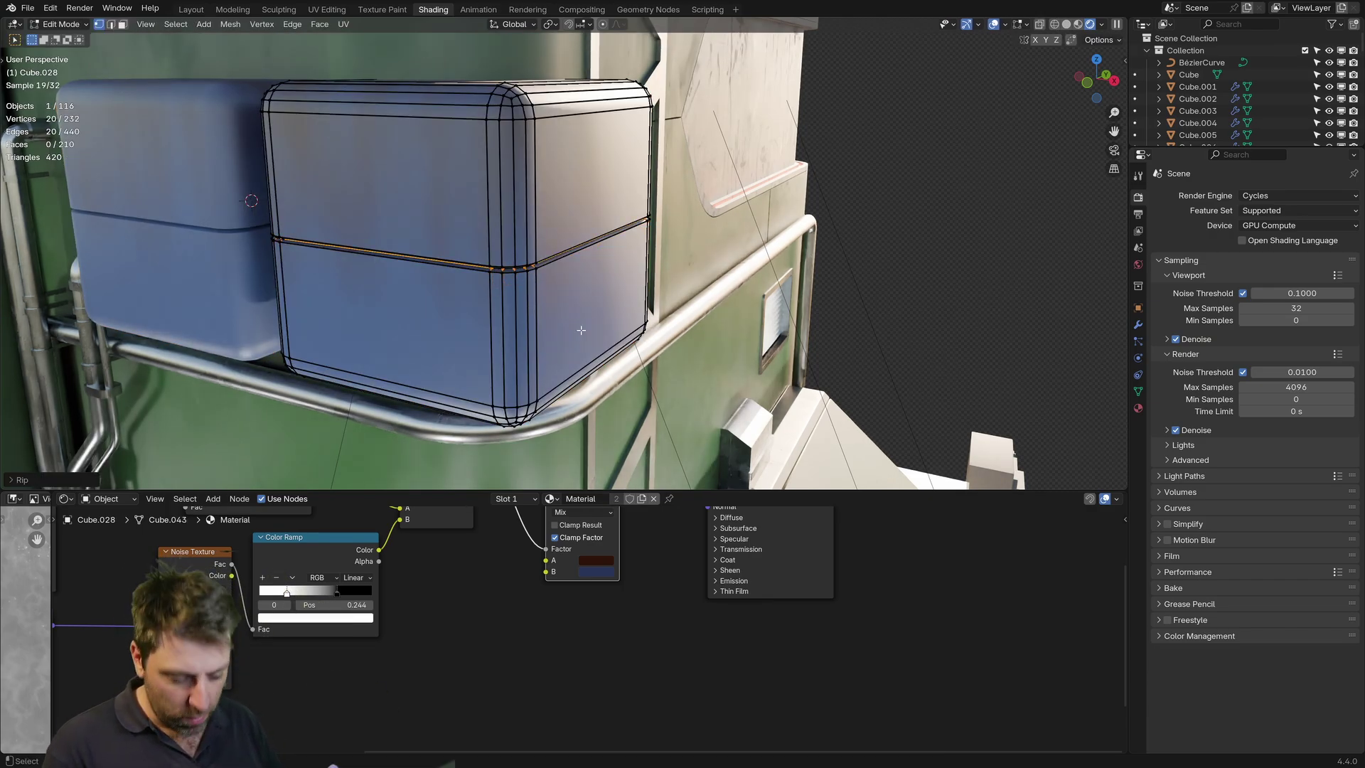
key("ctrl+l")
key("p")
left_click(581, 330)
key("Tab")
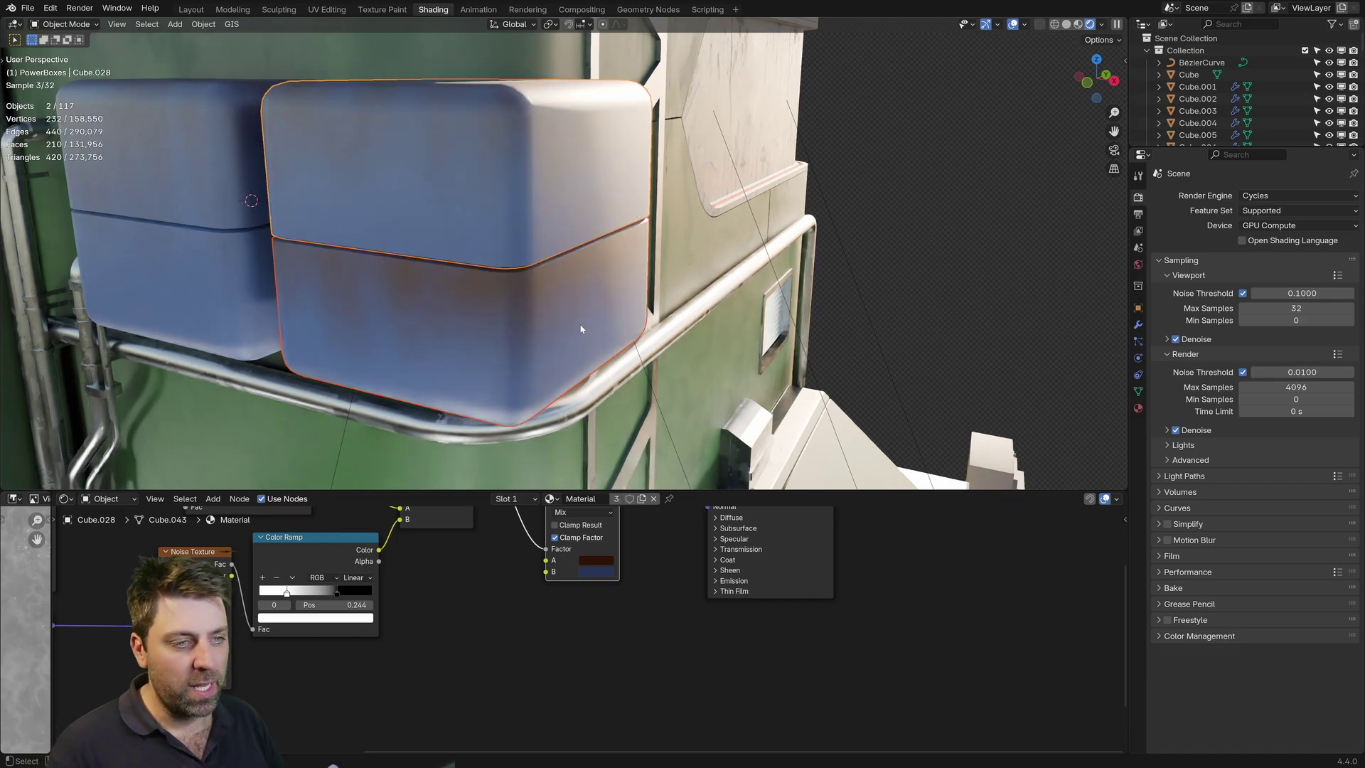
Try to rip the building's main wall mesh along a horizontal edge loop near the railing, working in wireframe
scroll(512, 273, "down", 4)
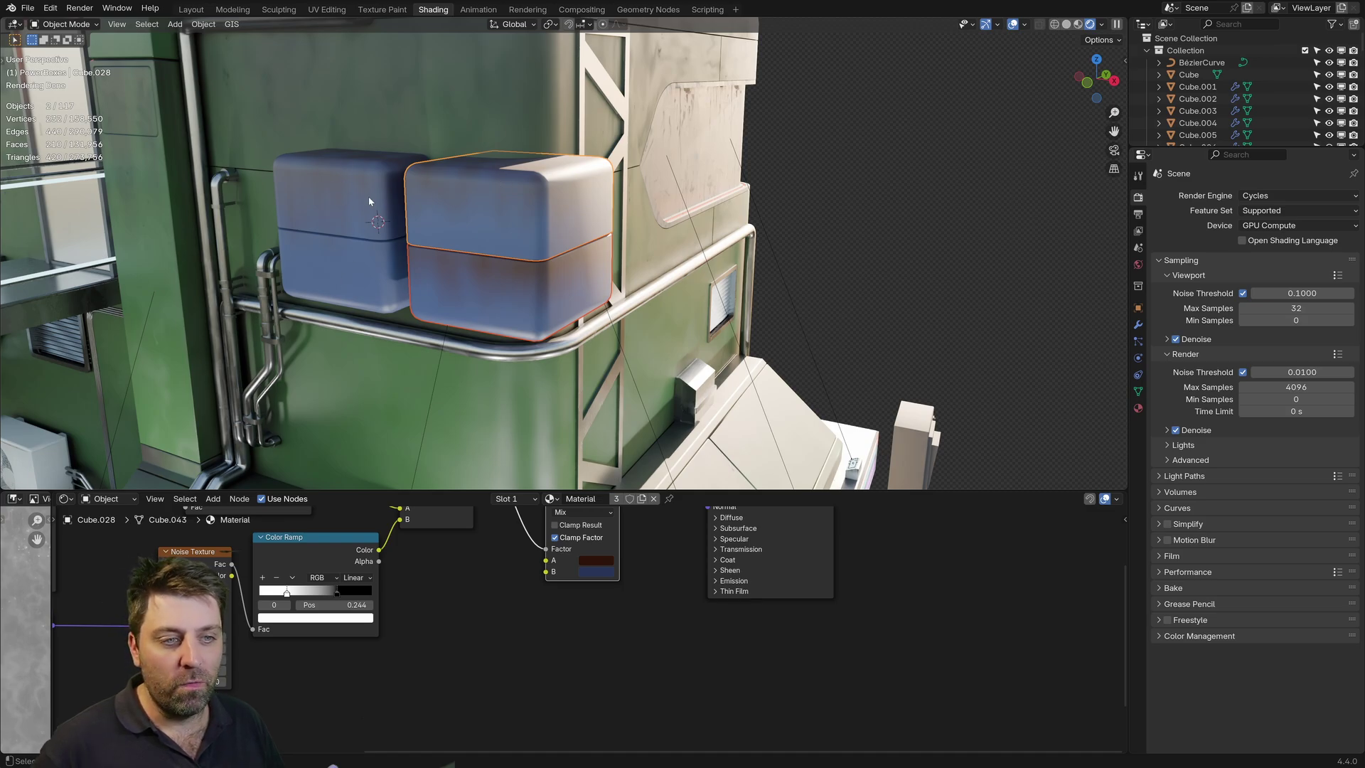
middle_click_drag(543, 575, 411, 640)
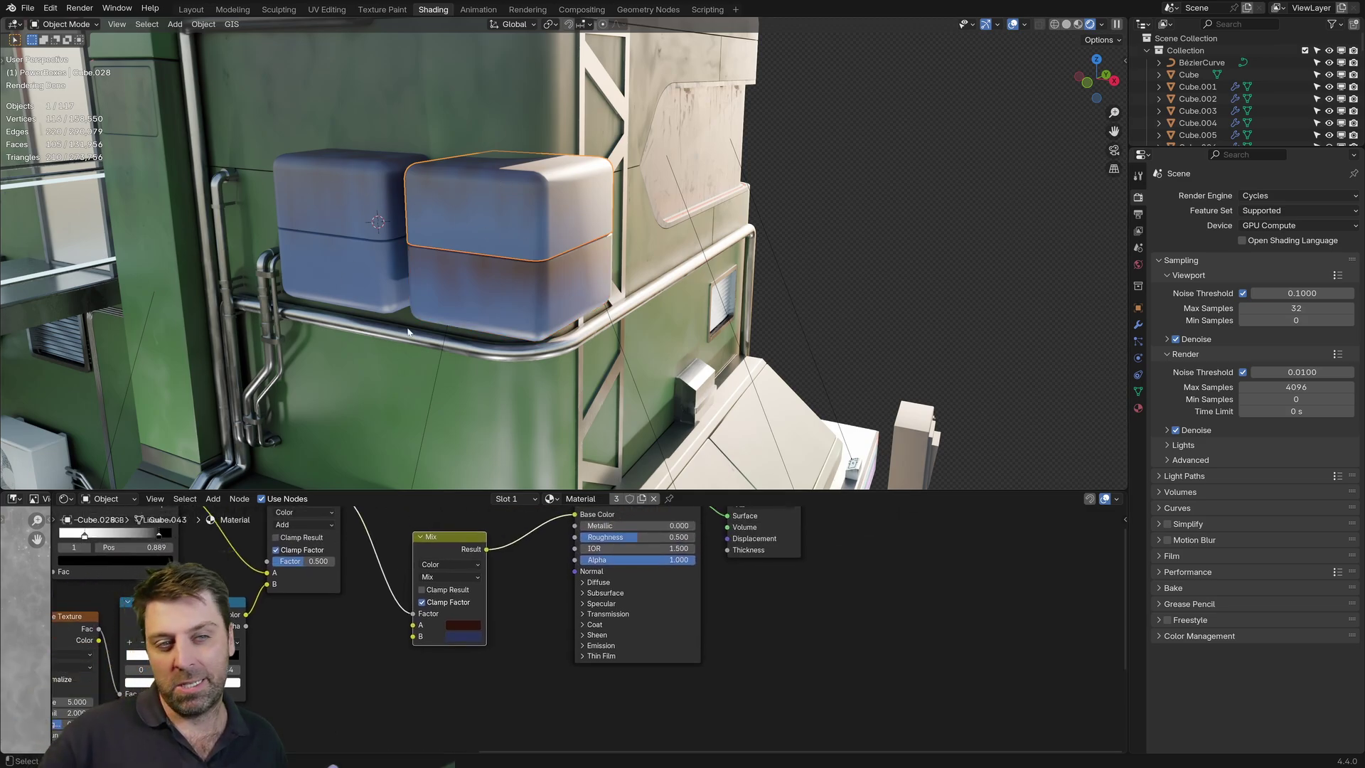
scroll(411, 331, "down", 5)
scroll(415, 329, "up", 2)
left_click(453, 324)
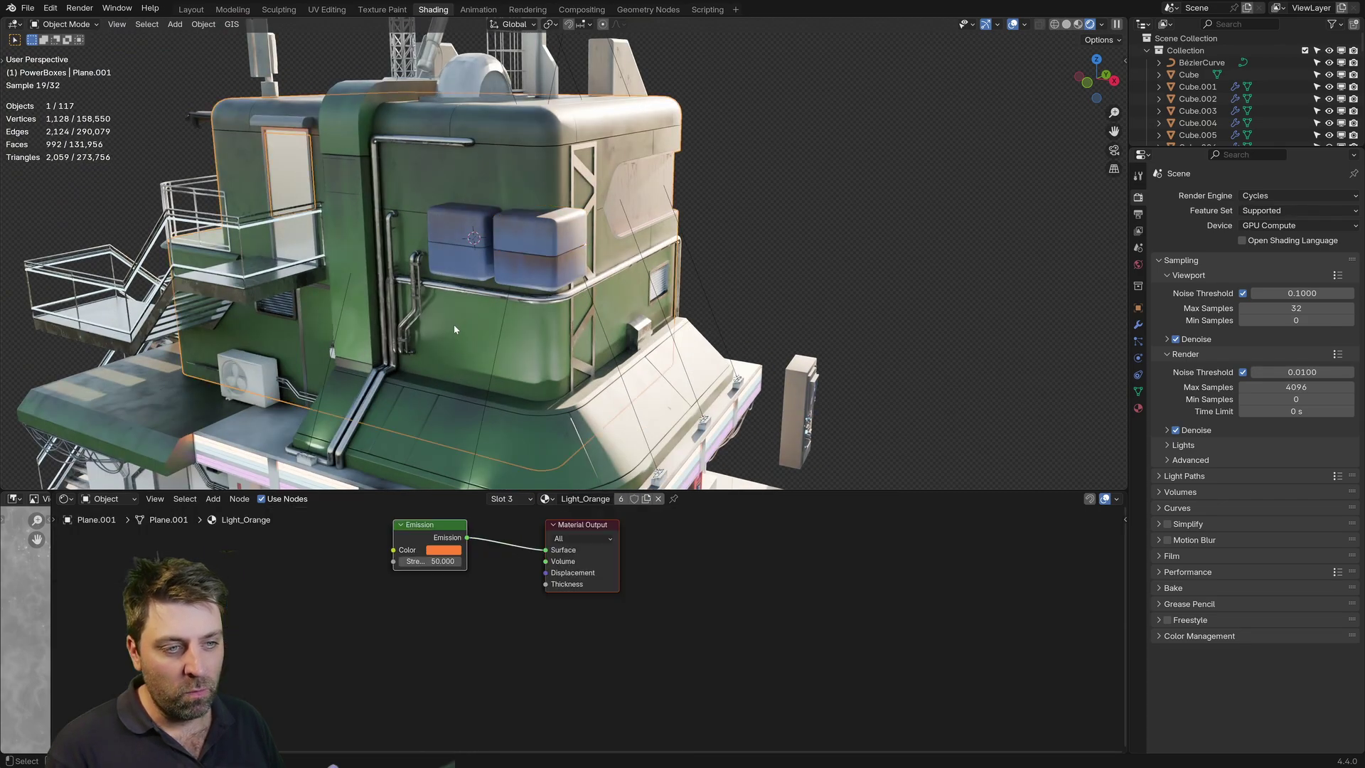
scroll(453, 324, "up", 2)
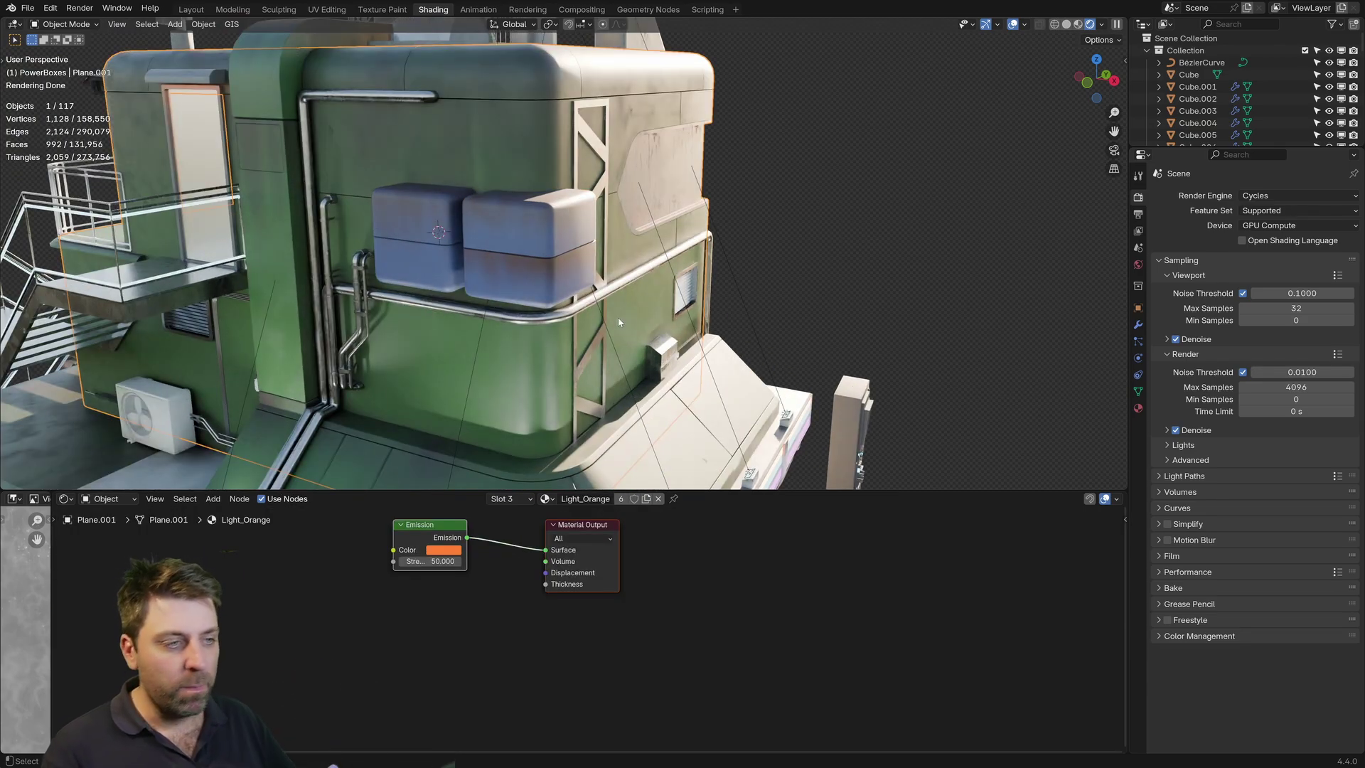
key("Tab")
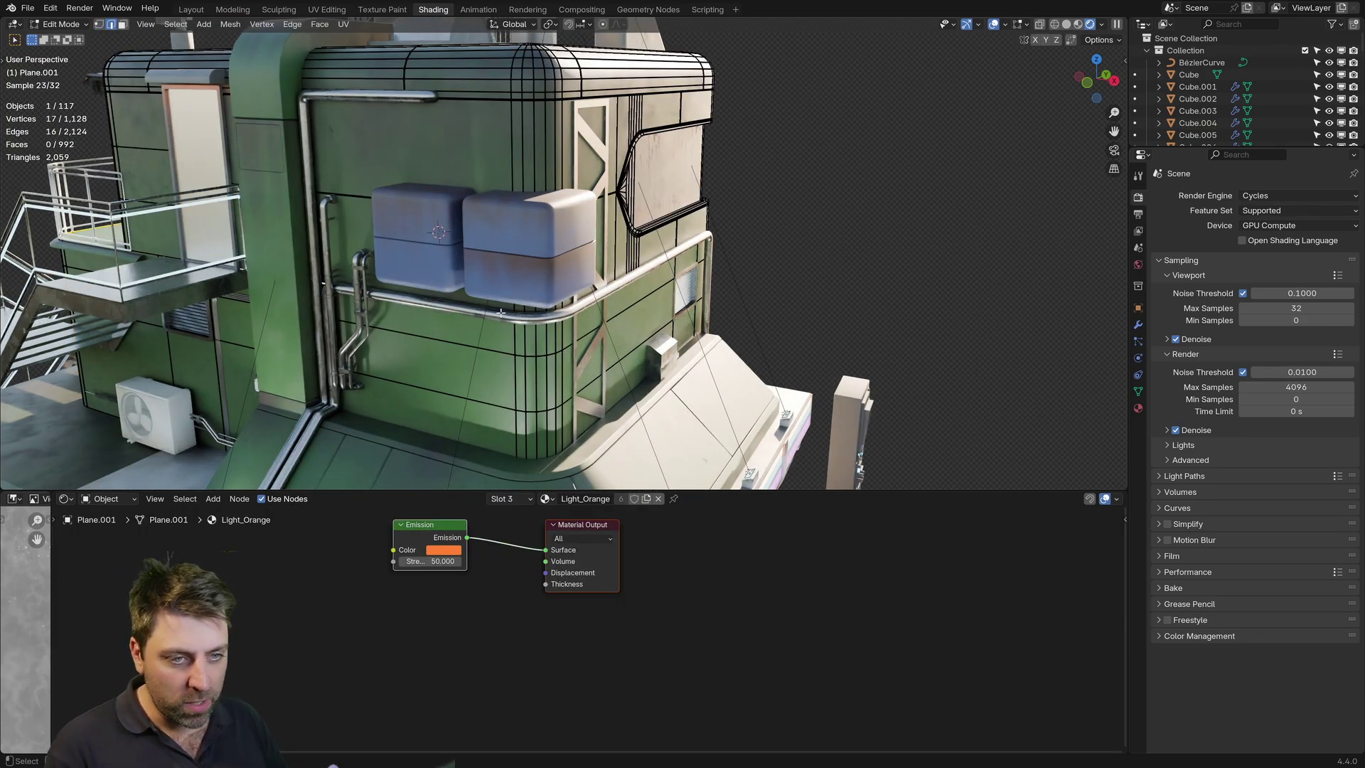
key("shift+z")
left_click(585, 300, "alt+shift")
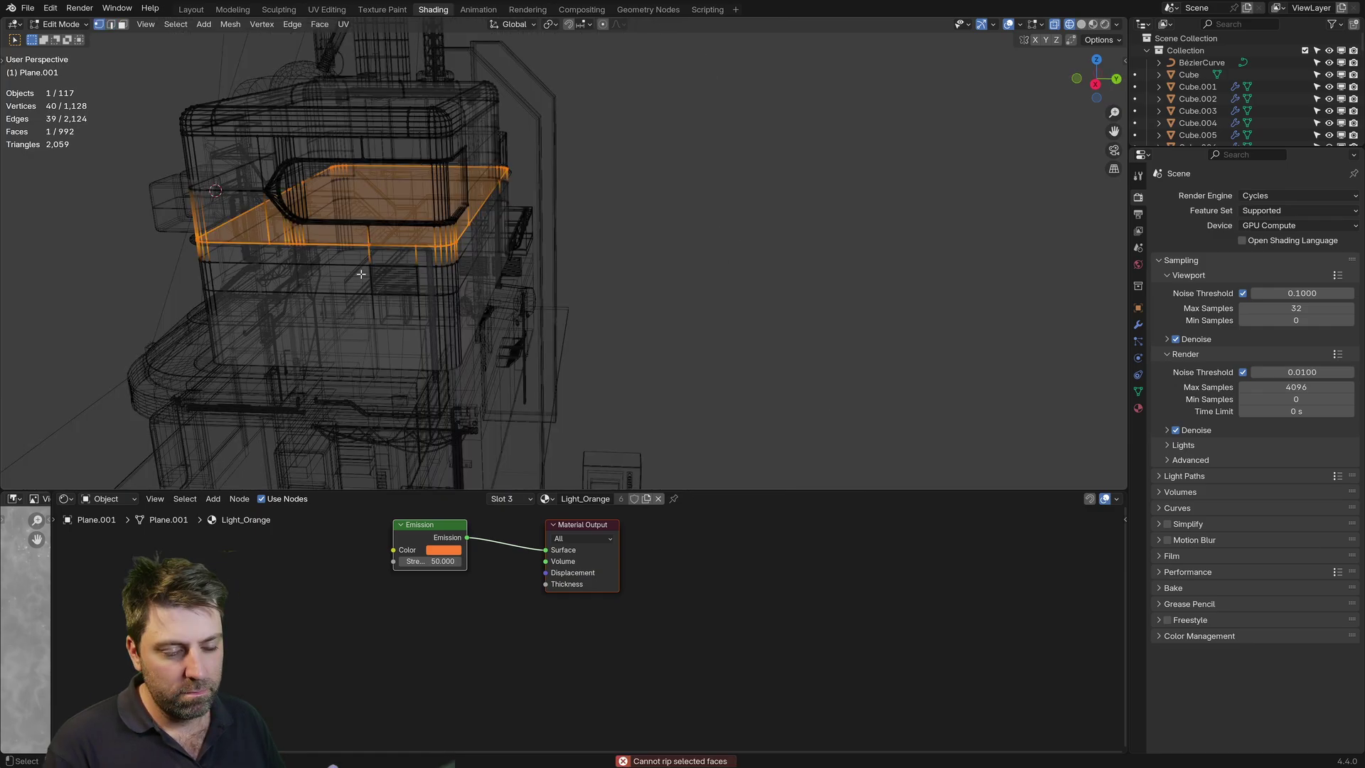
middle_click_drag(364, 274, 497, 284)
scroll(497, 290, "up", 3)
key("z")
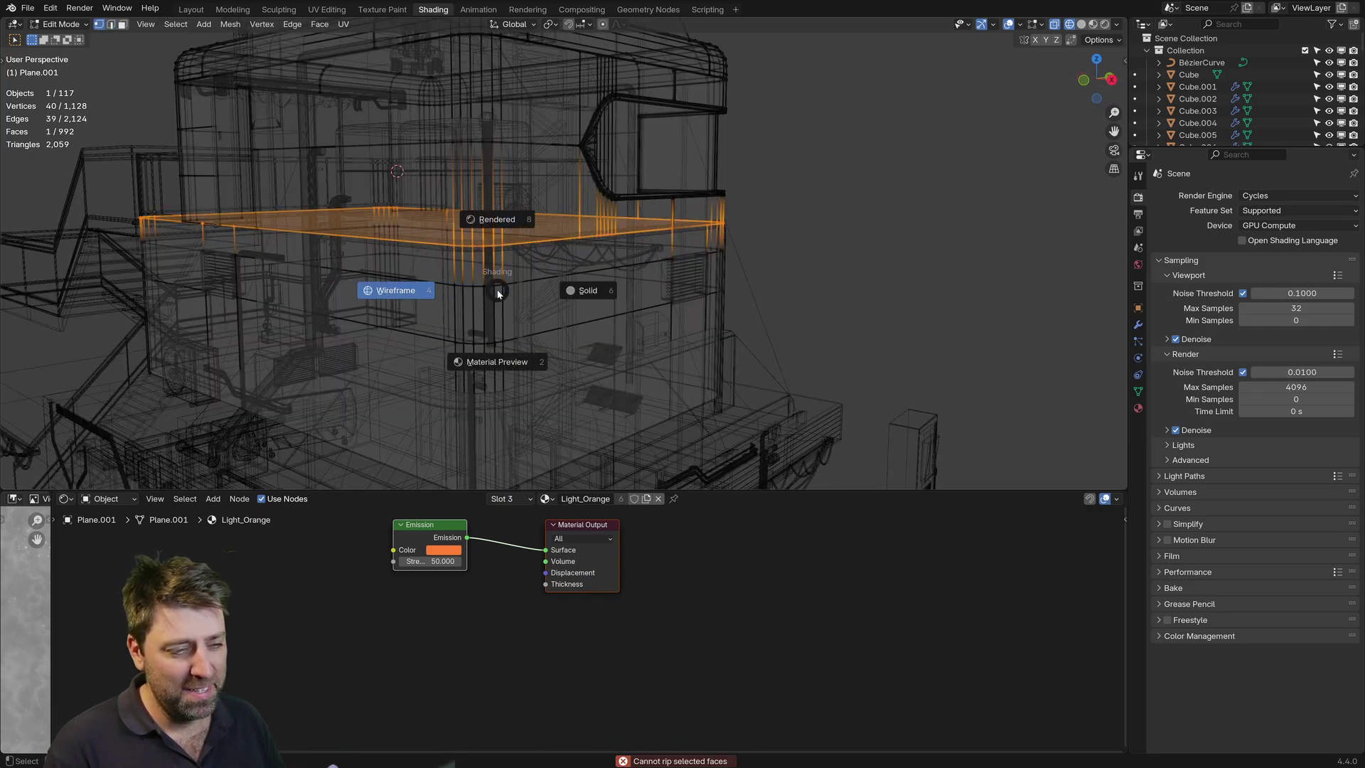
left_click(585, 290)
key("Tab")
Examine how the sloped green base panel and its trim meet the wall as a separate object
mouse_move(604, 298)
middle_mouse_down()
mouse_move(661, 315)
mouse_move(682, 306)
middle_mouse_up()
scroll(661, 315, "down", 5)
scroll(682, 306, "up", 5)
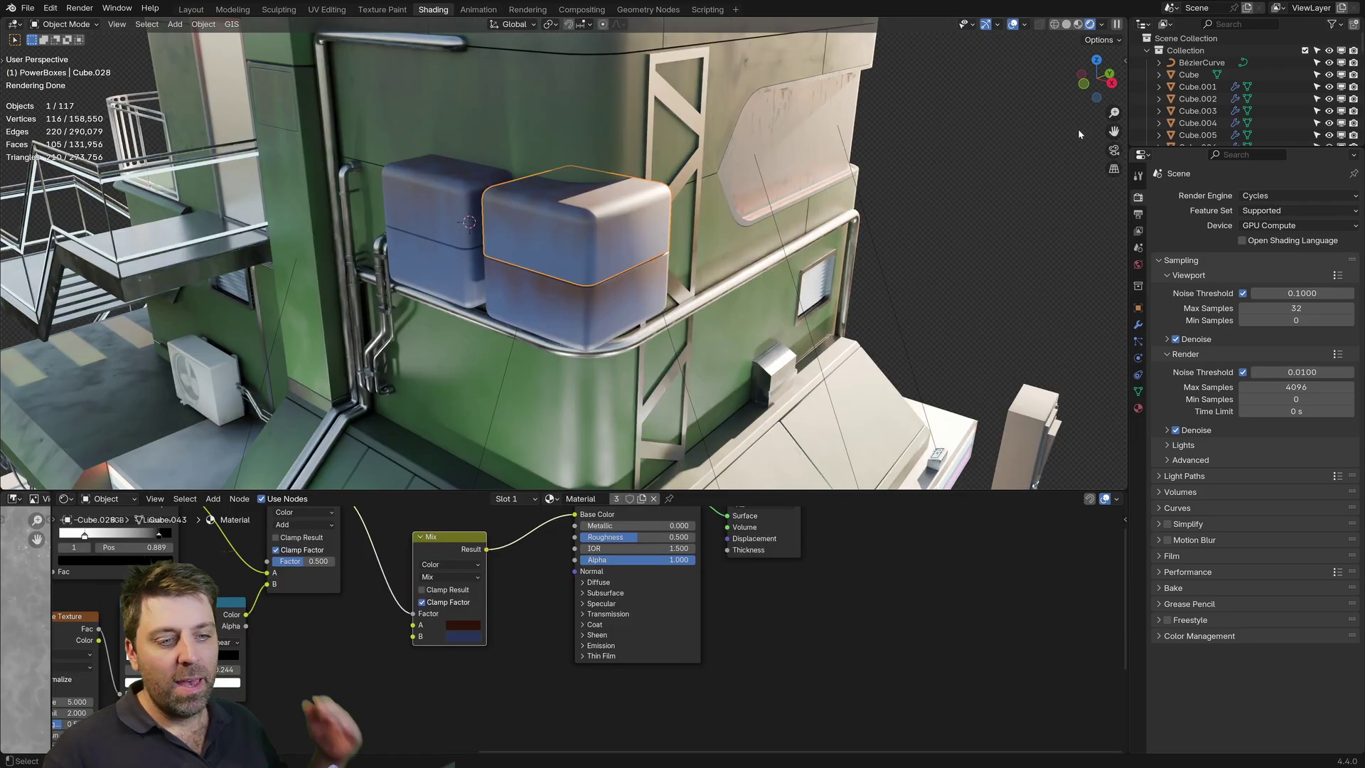
middle_click_drag(643, 310, 712, 182, "shift")
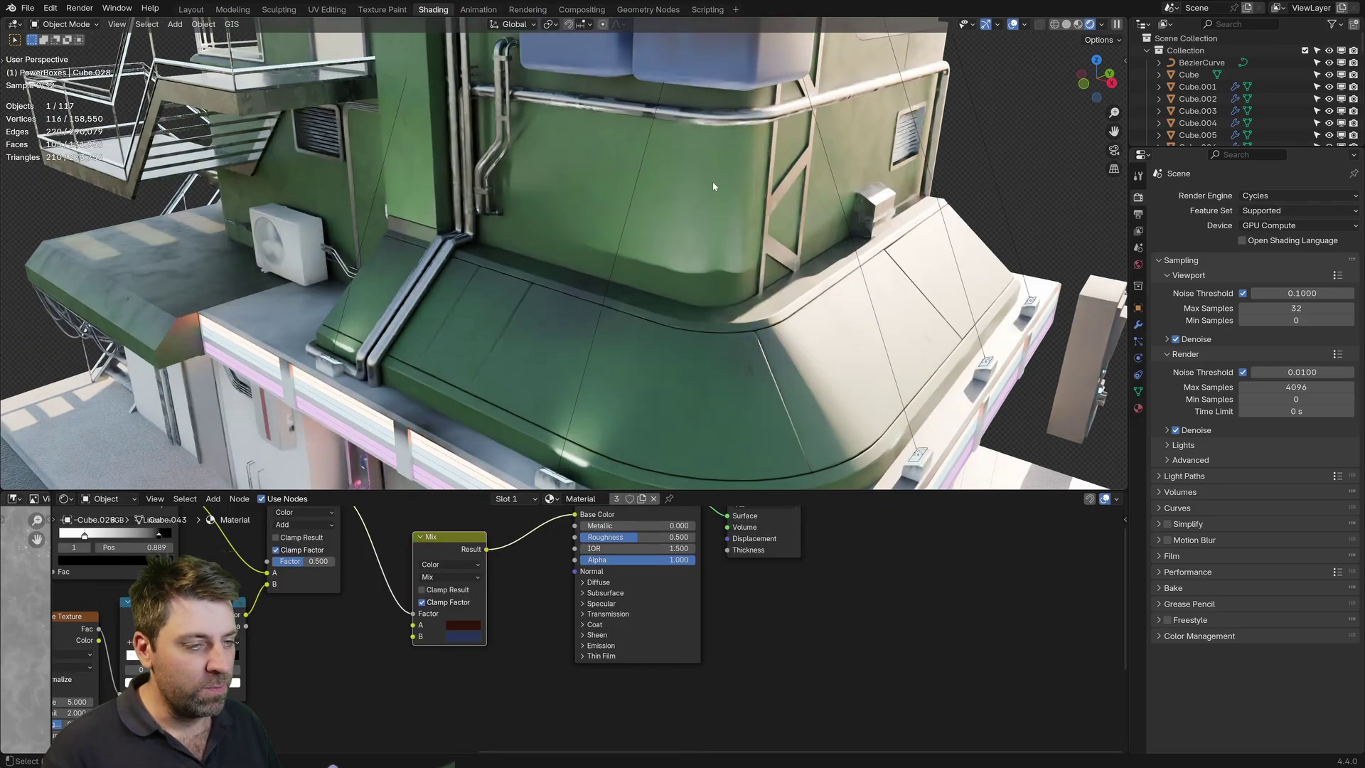
scroll(713, 184, "up", 2)
middle_click_drag(411, 259, 325, 206)
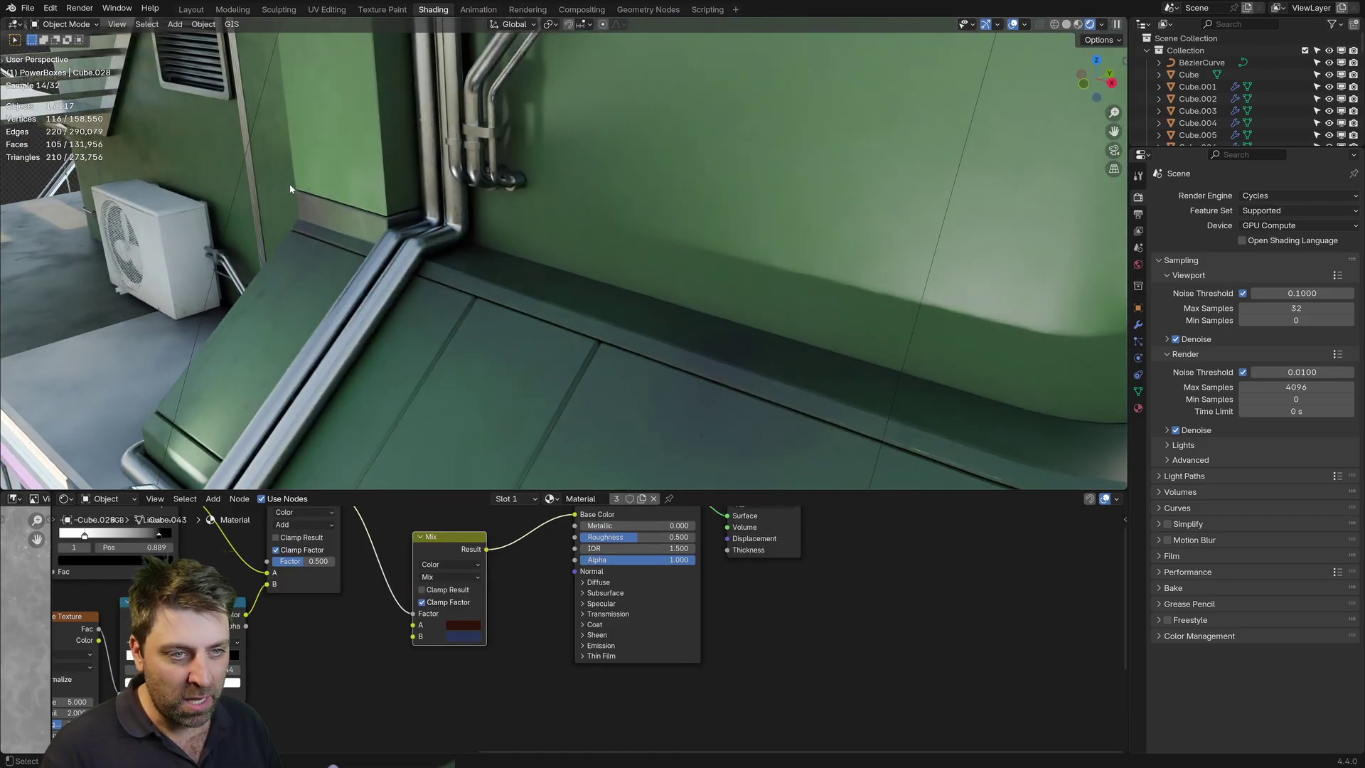
left_click(366, 199)
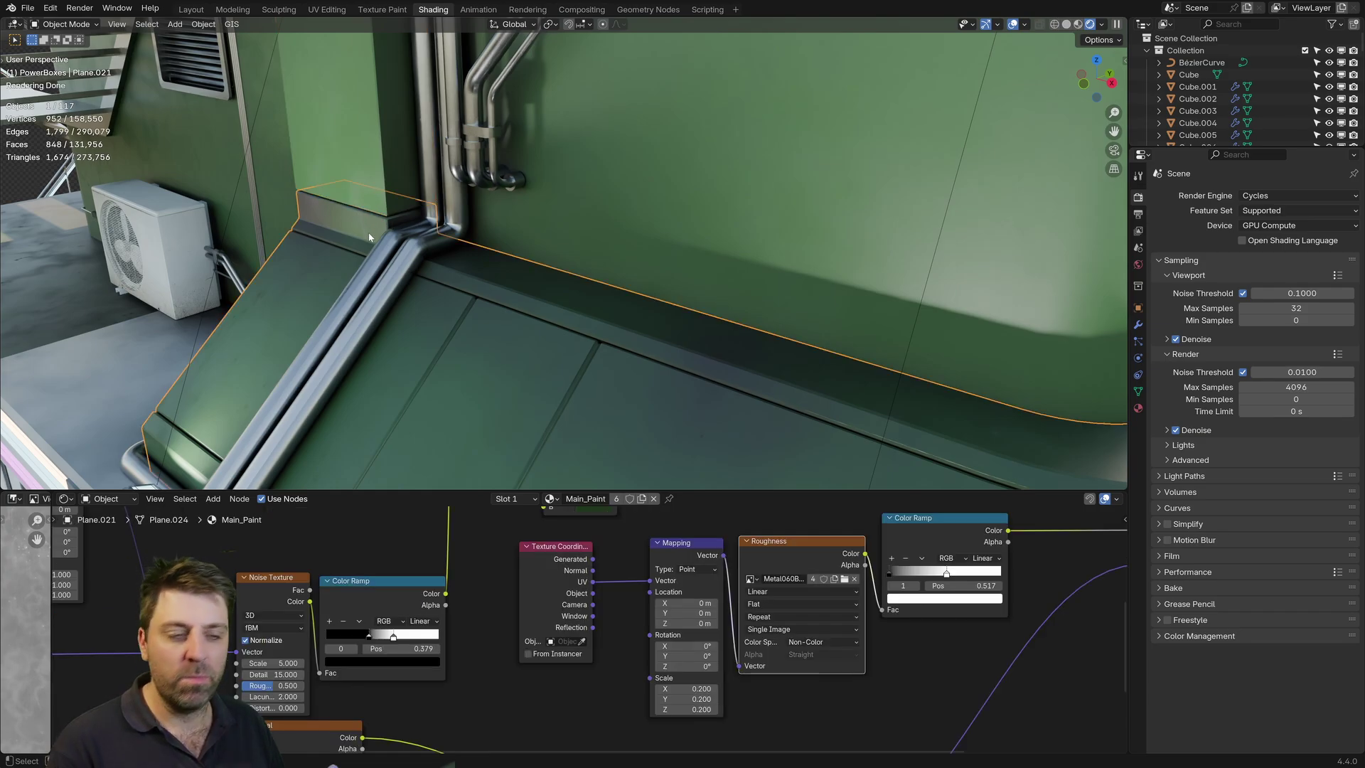
left_click(717, 236)
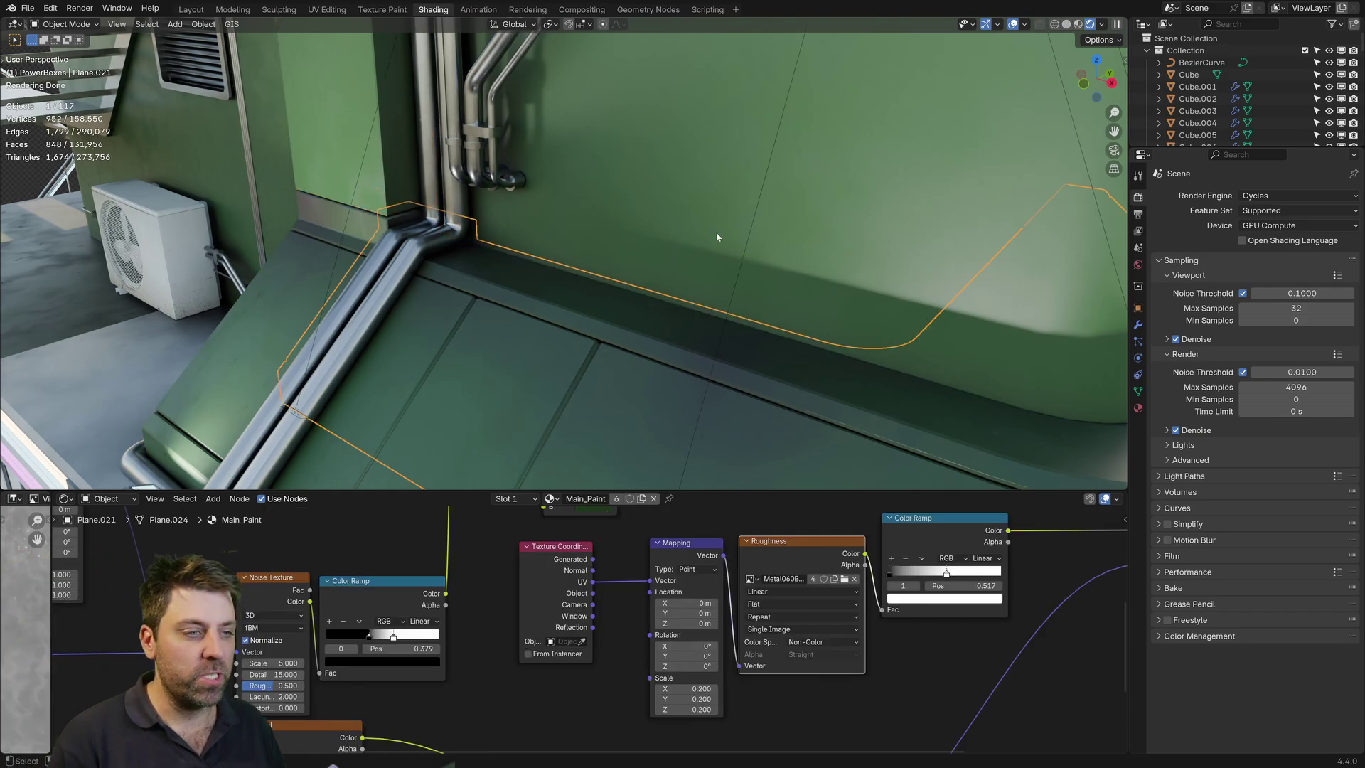
scroll(716, 236, "down", 4)
middle_click_drag(720, 128, 697, 189, "shift")
middle_click_drag(632, 229, 551, 307, "shift")
Select the right-hand cube's upper half and enlarge the node editor and the image editor beside it
left_click(617, 203)
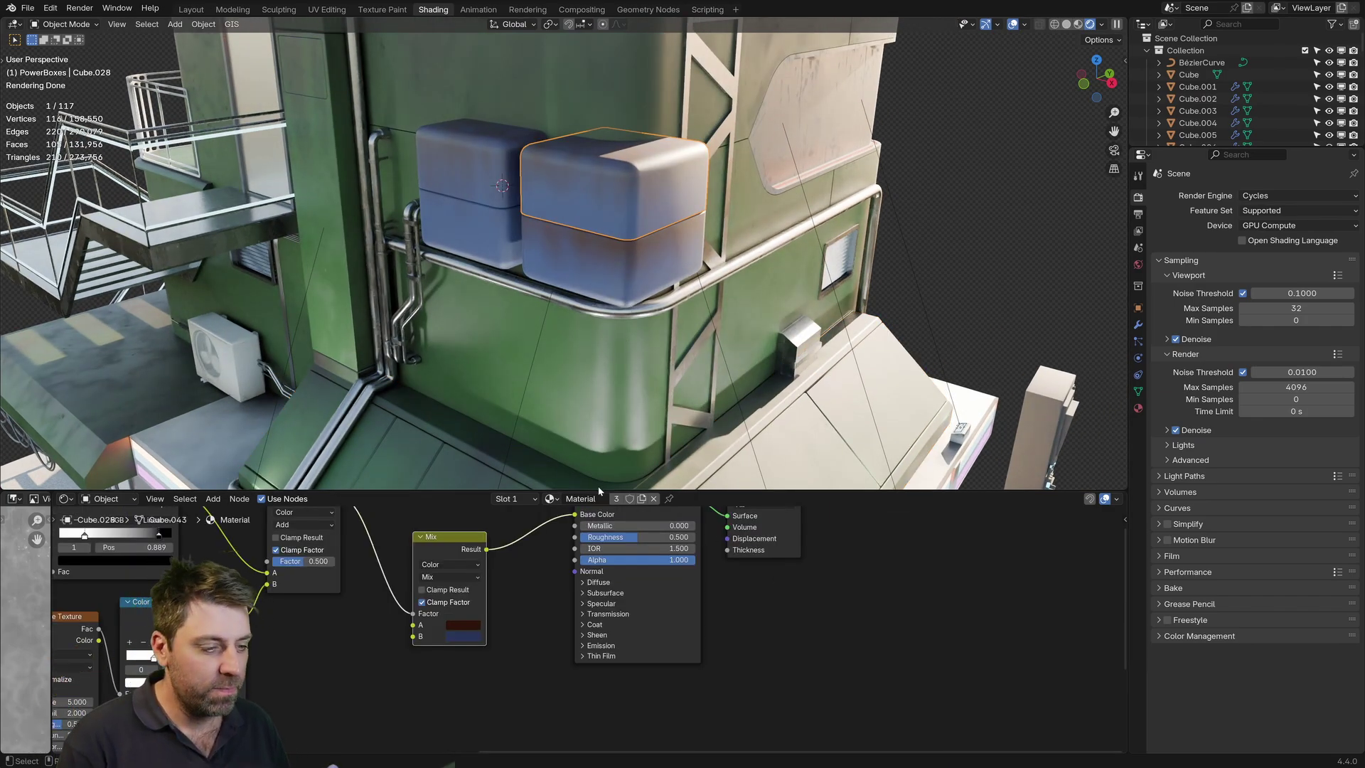
left_click_drag(598, 491, 598, 301)
left_click_drag(50, 406, 307, 410)
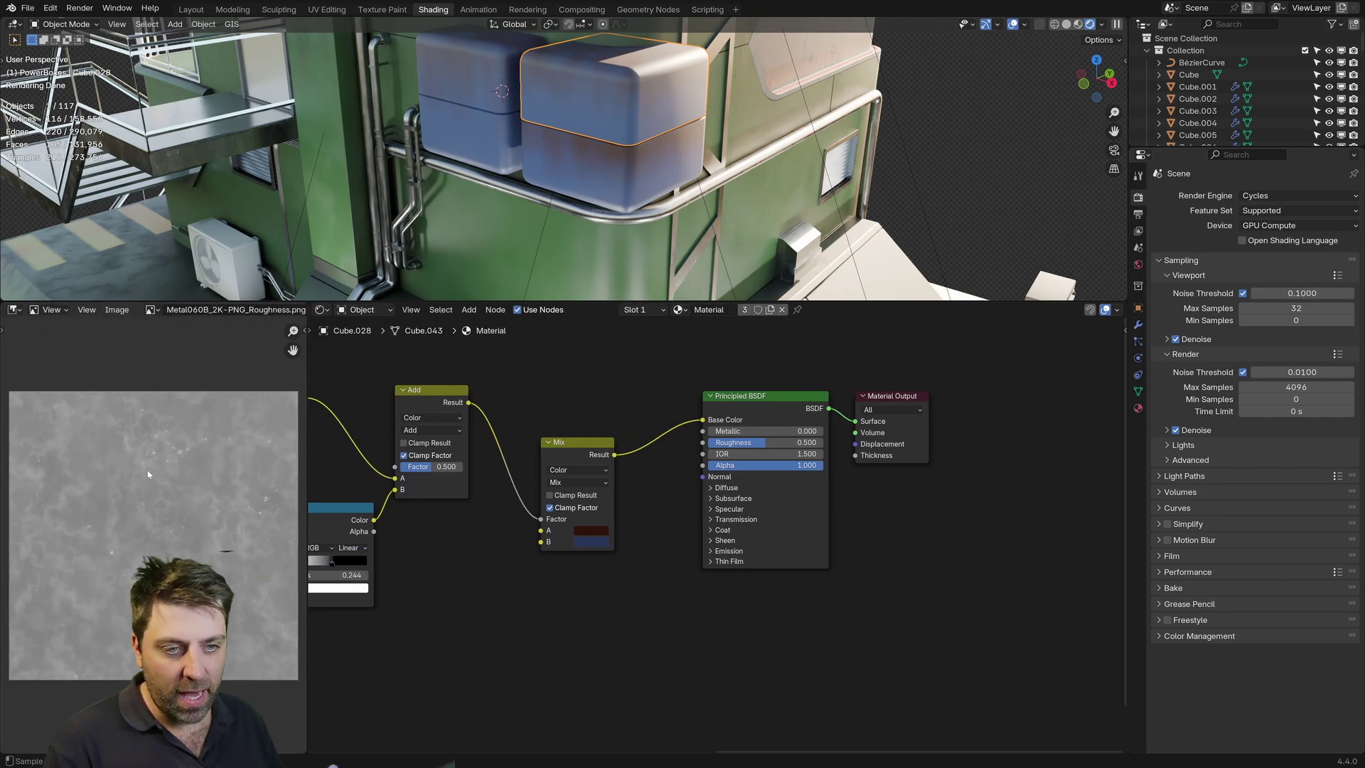
middle_click_drag(569, 399, 624, 390)
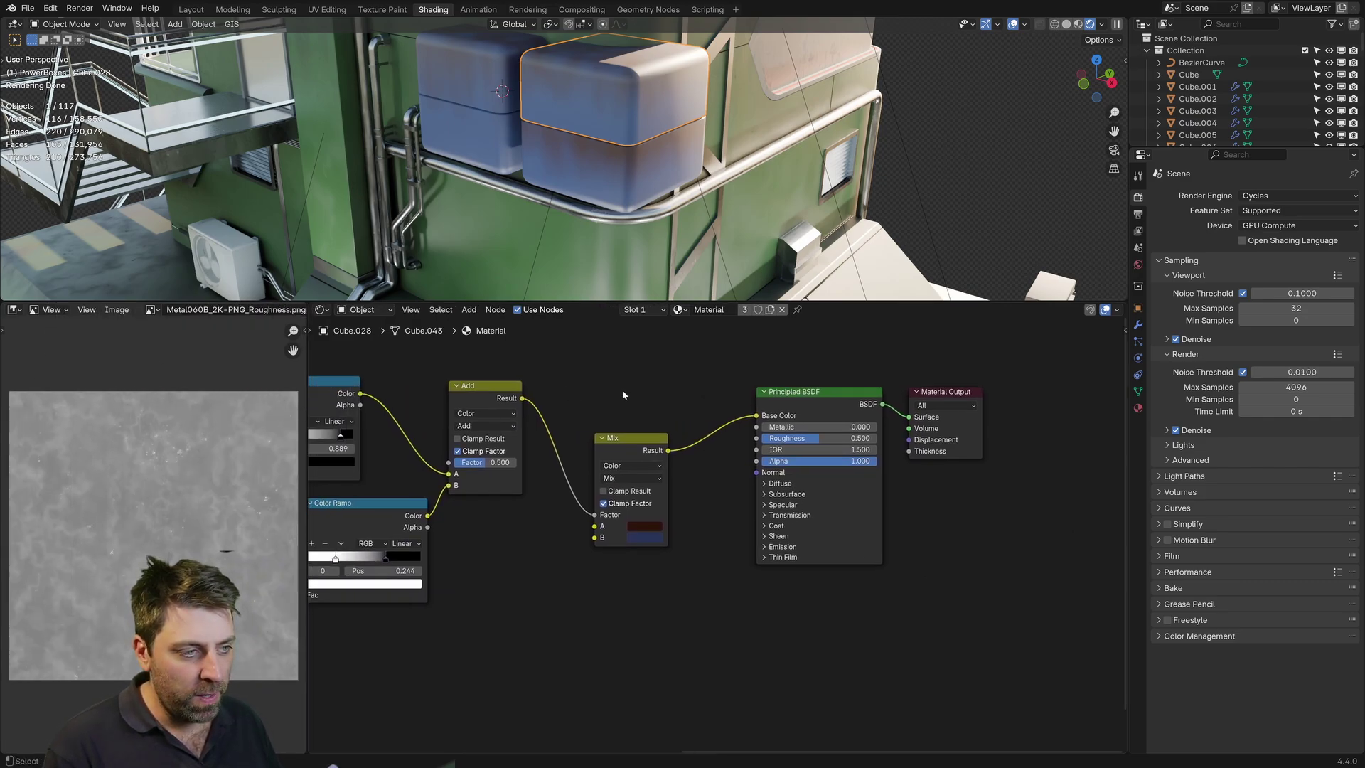
middle_click_drag(732, 469, 767, 462)
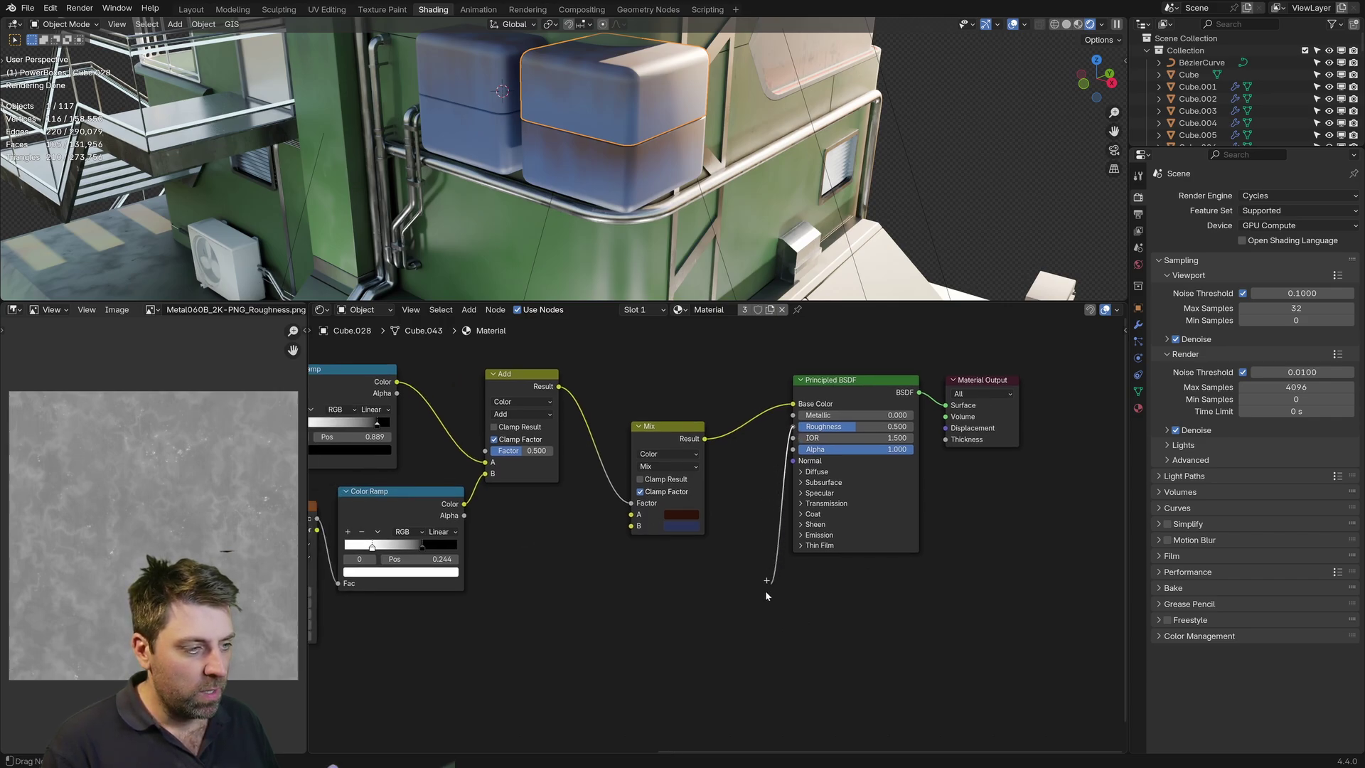
left_click_drag(767, 596, 629, 640)
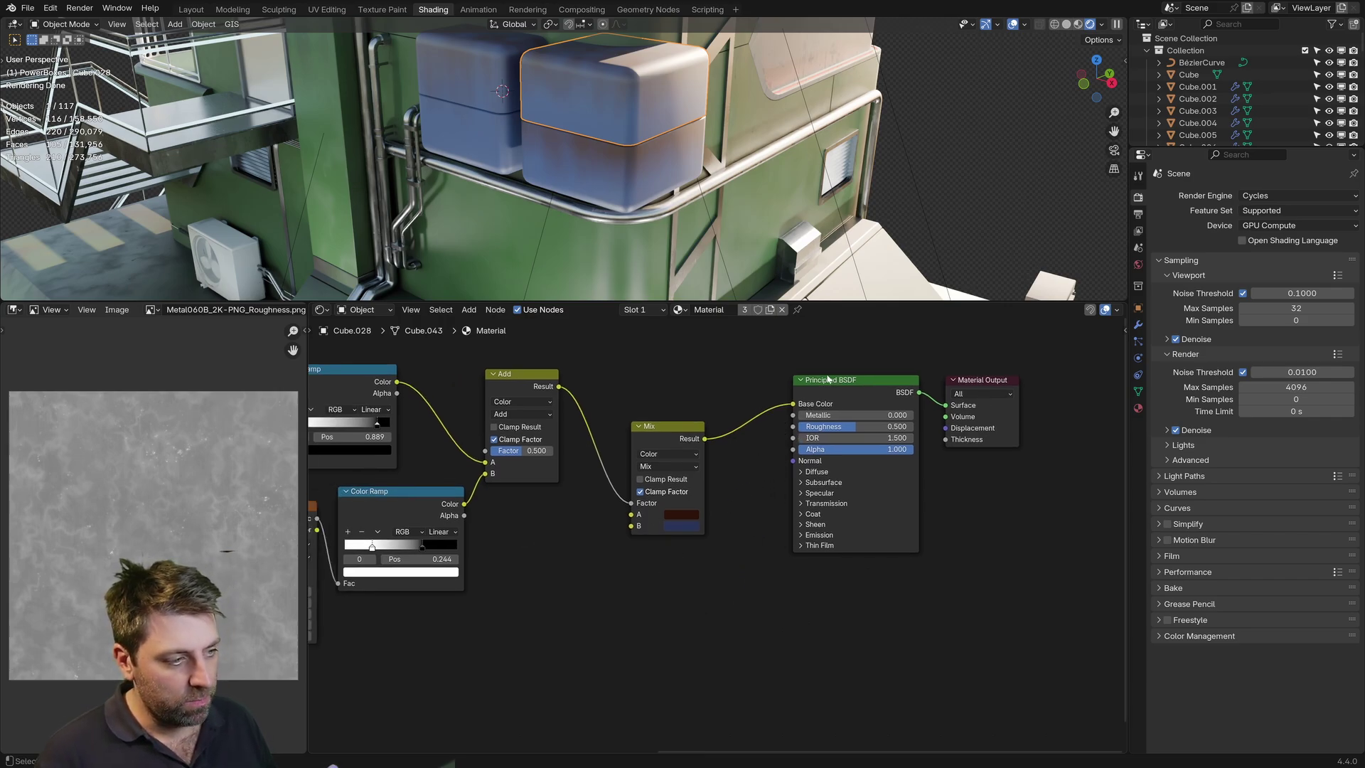
Add an Image Texture node below the Mix node in the cube's material
key("shift+a")
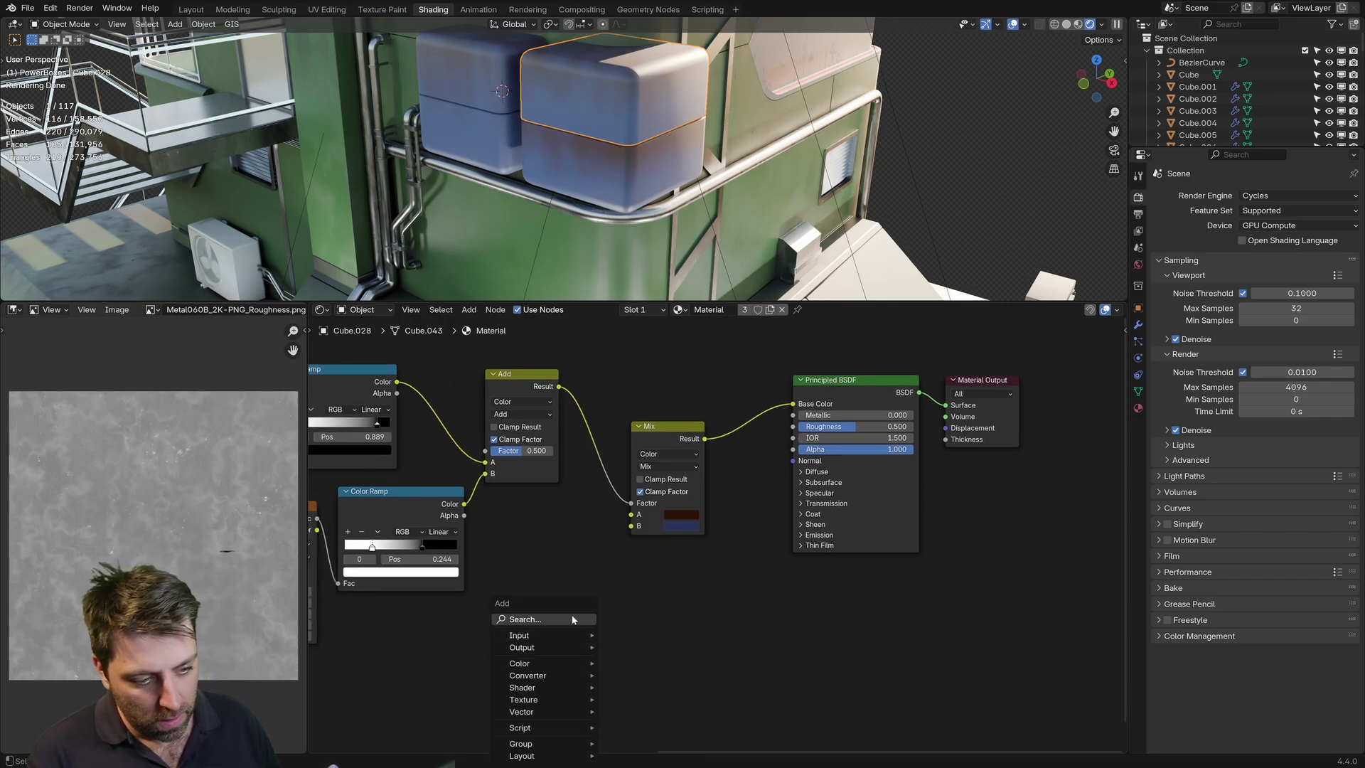
left_click(509, 618)
type("aimge")
key("Return")
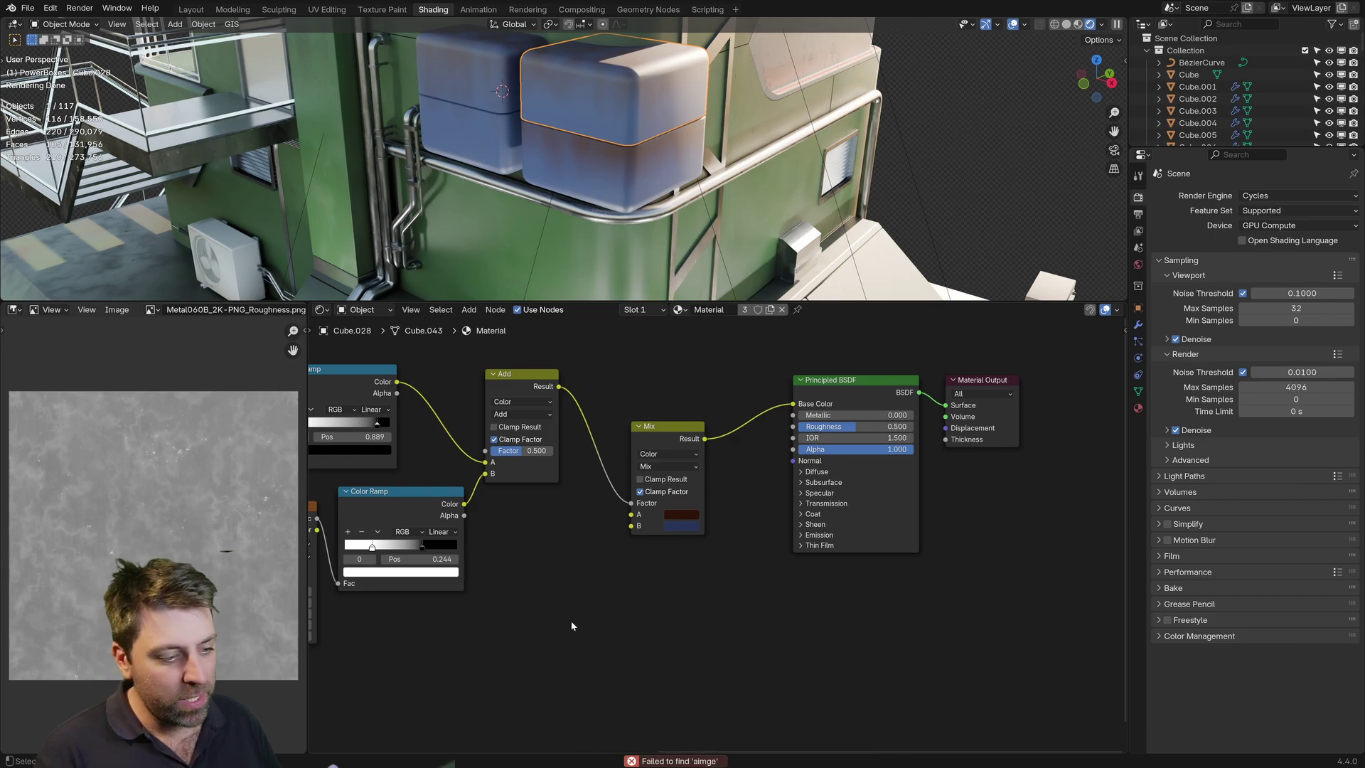
key("shift+a")
type("image")
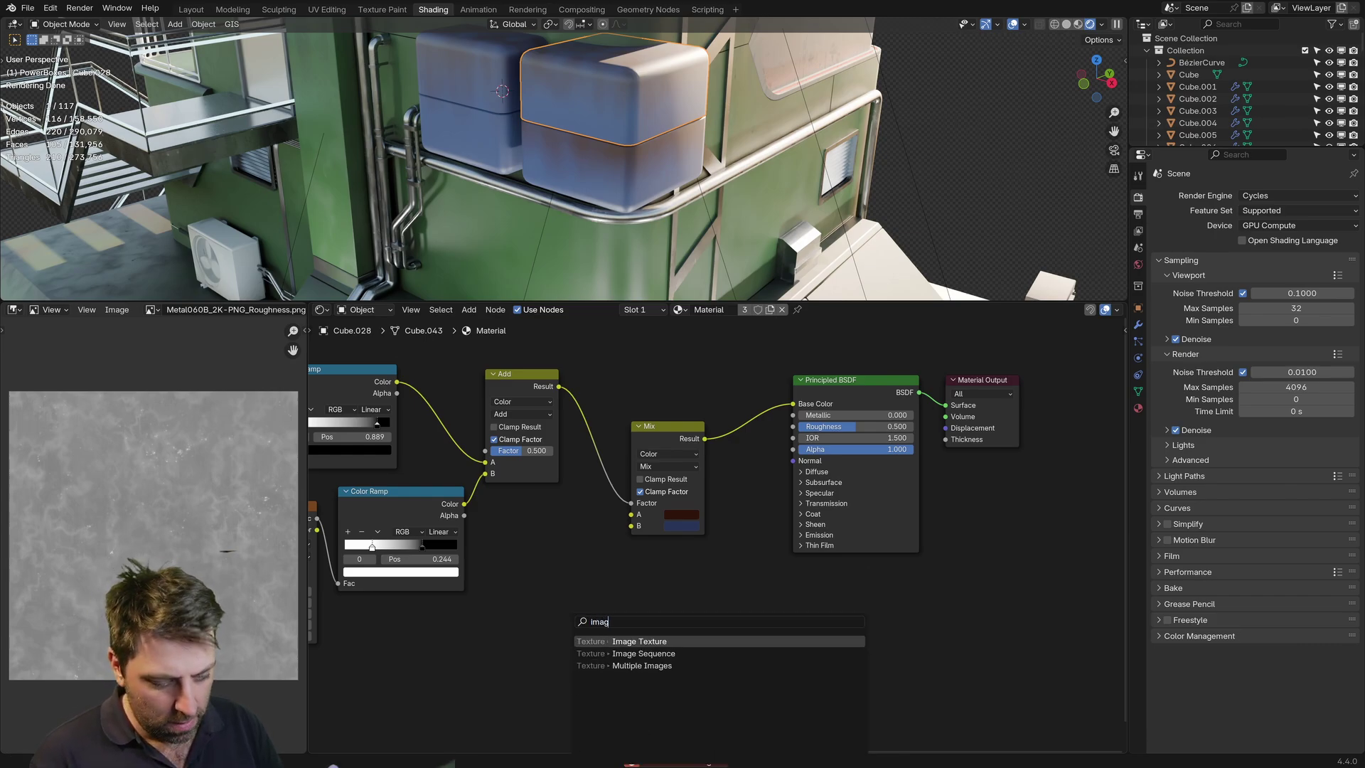
key("Return")
Place the new Image Texture node and assign it the existing image Metal060B_2K-PNG_Roughness.png
left_click(570, 554)
left_click(577, 596)
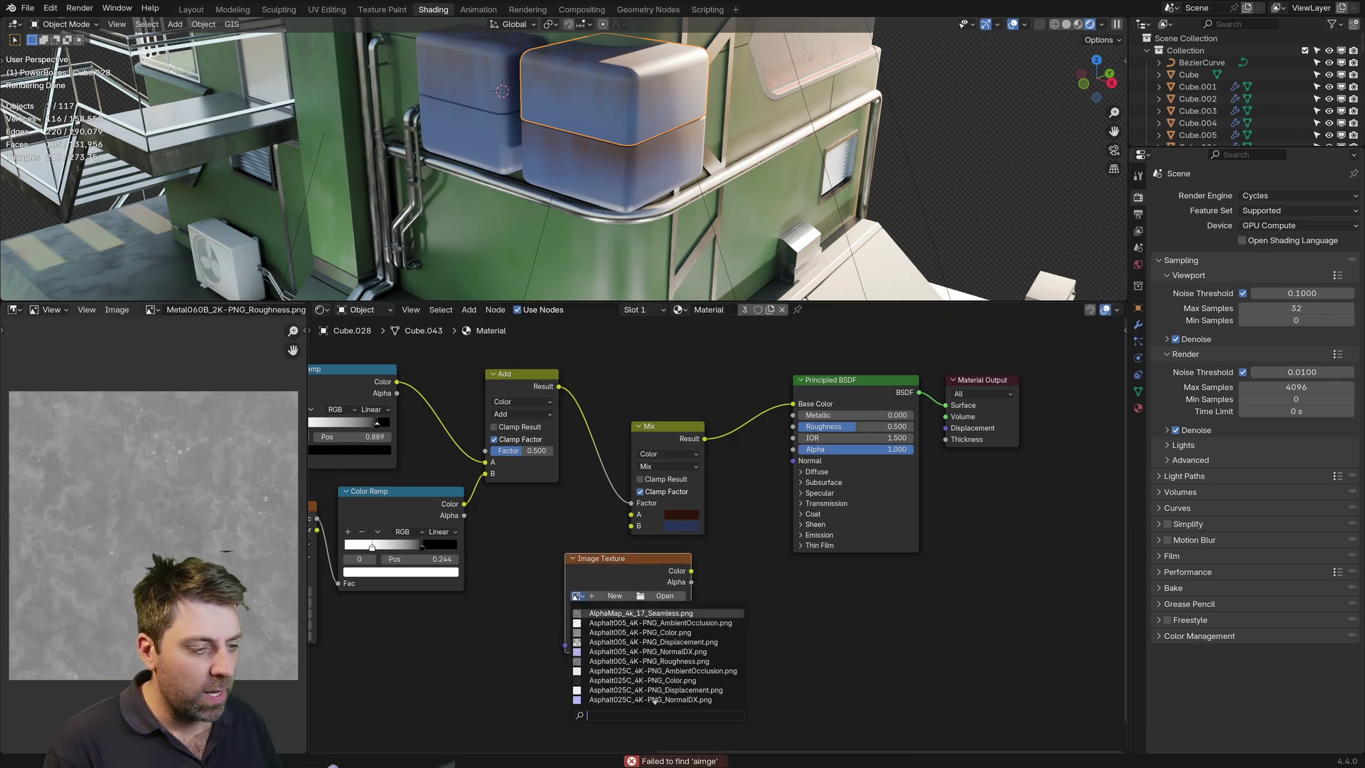
type("rough")
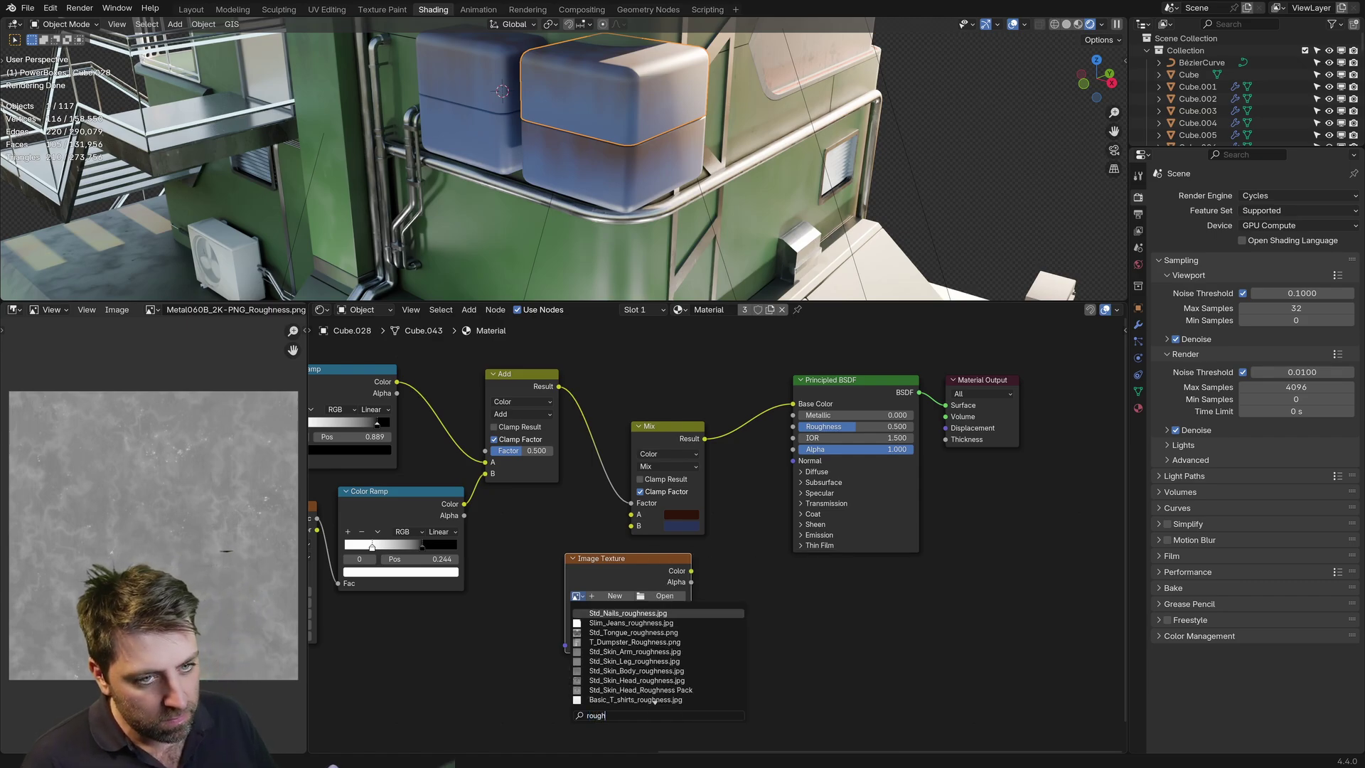
scroll(654, 701, "down", 15)
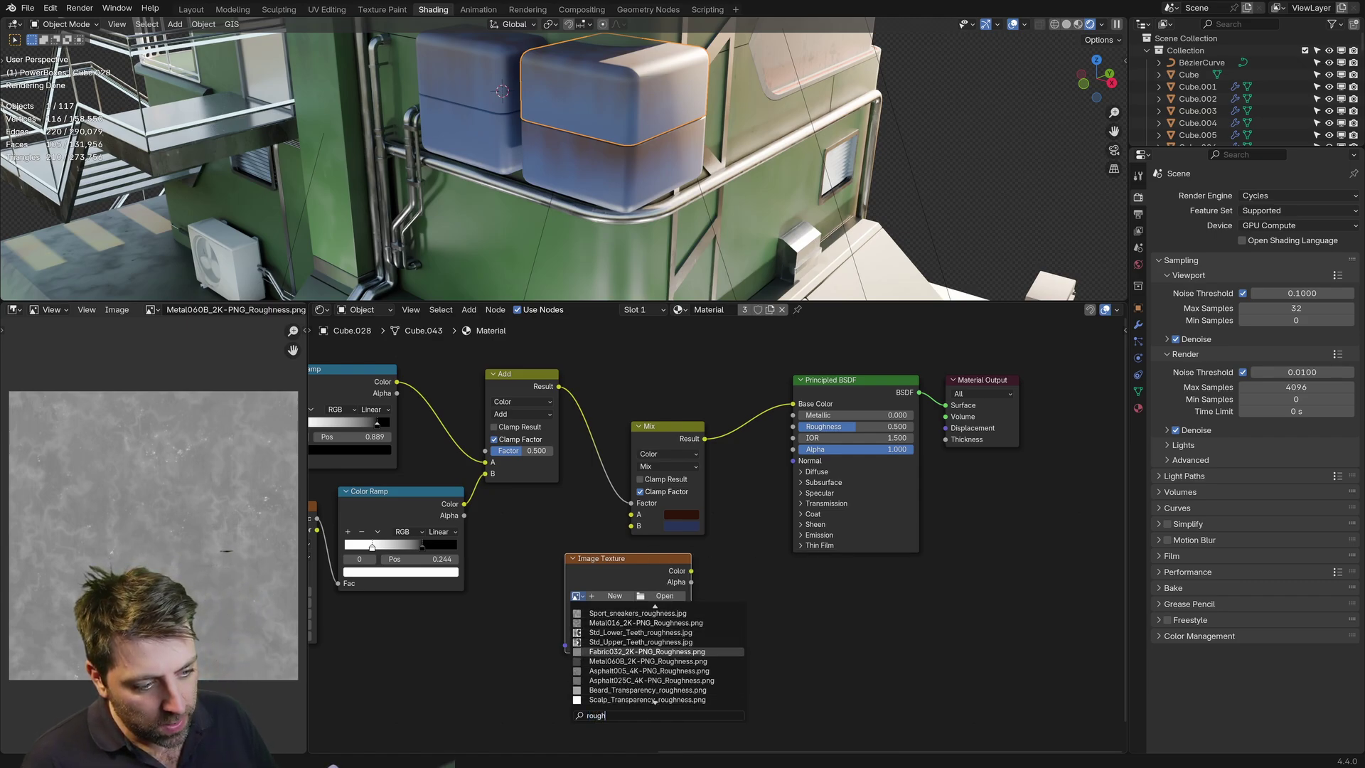
left_click(640, 661)
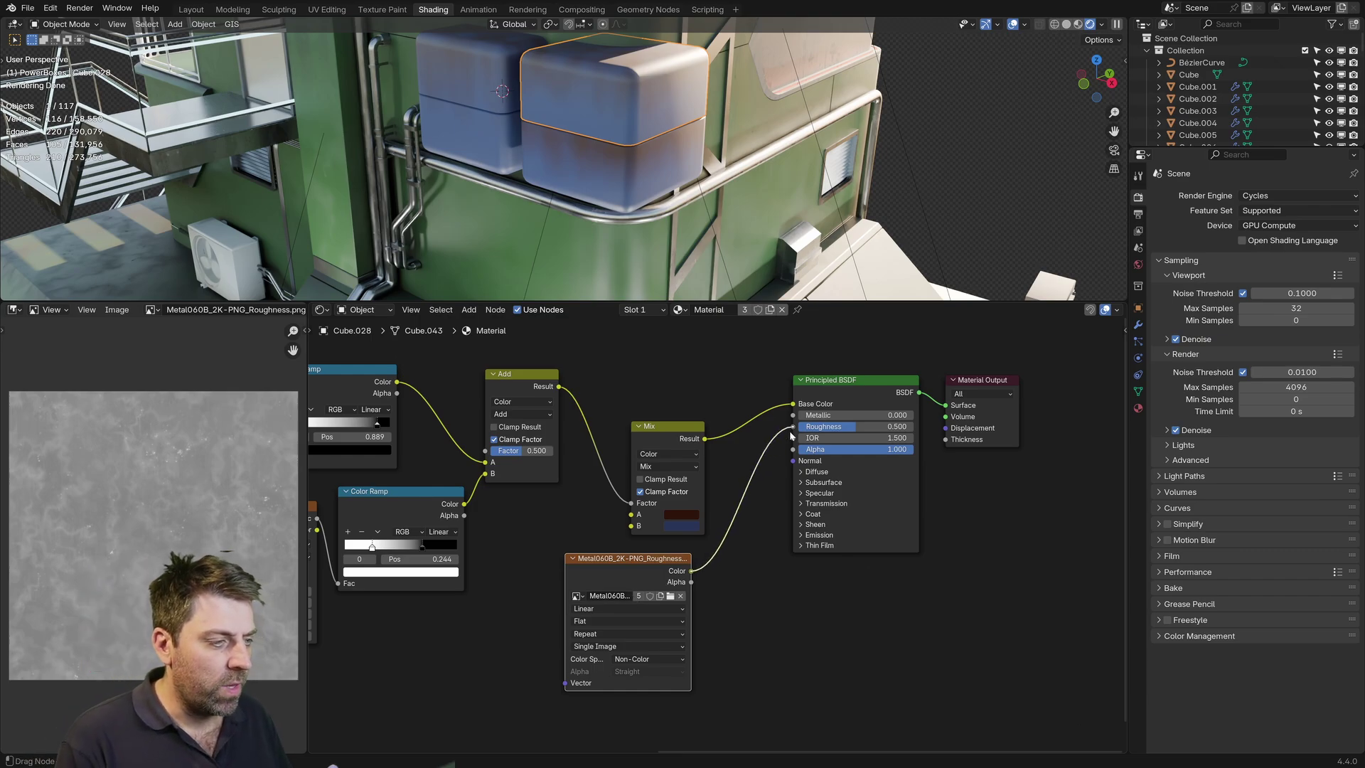
Connect the image's Color to the Principled BSDF's Roughness and add Texture Coordinate and Mapping nodes to the image
left_click_drag(790, 435, 793, 429)
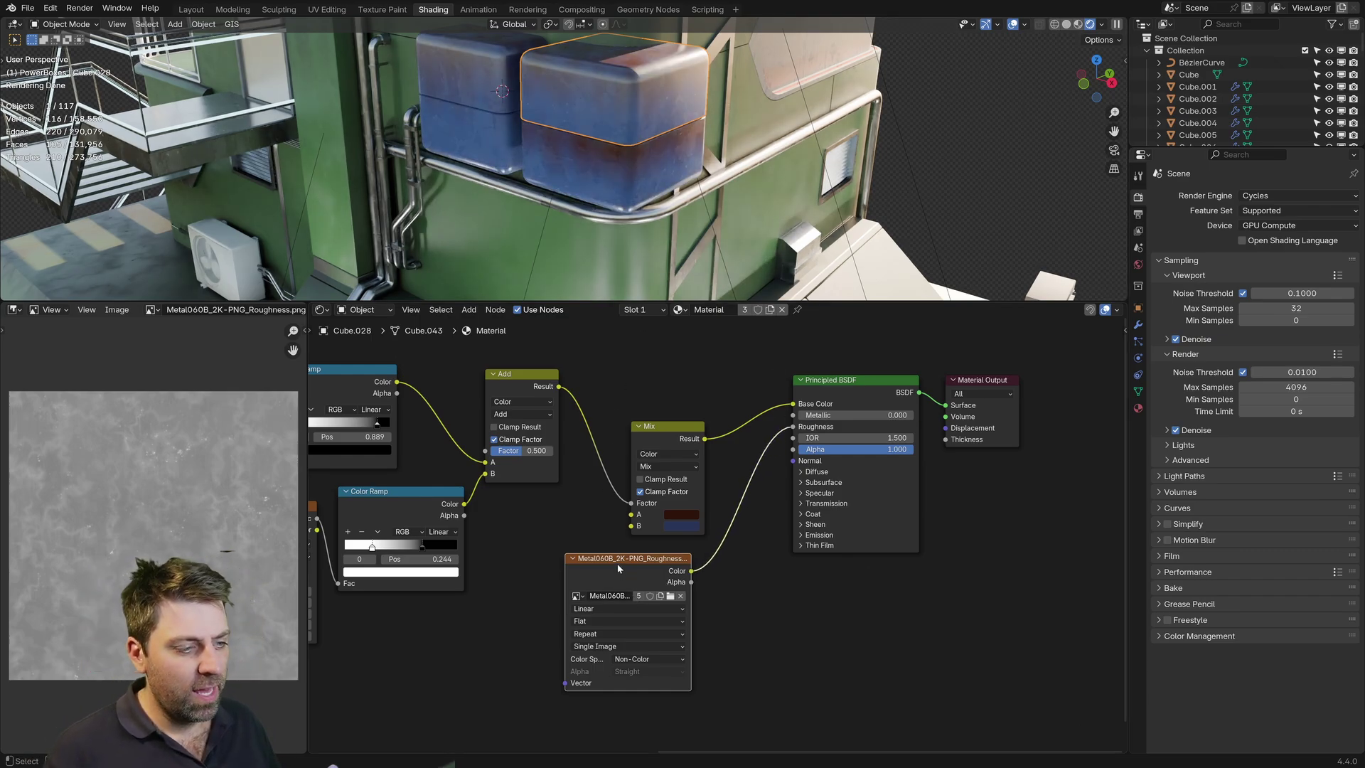
key("ctrl+t")
middle_click_drag(508, 559, 528, 507)
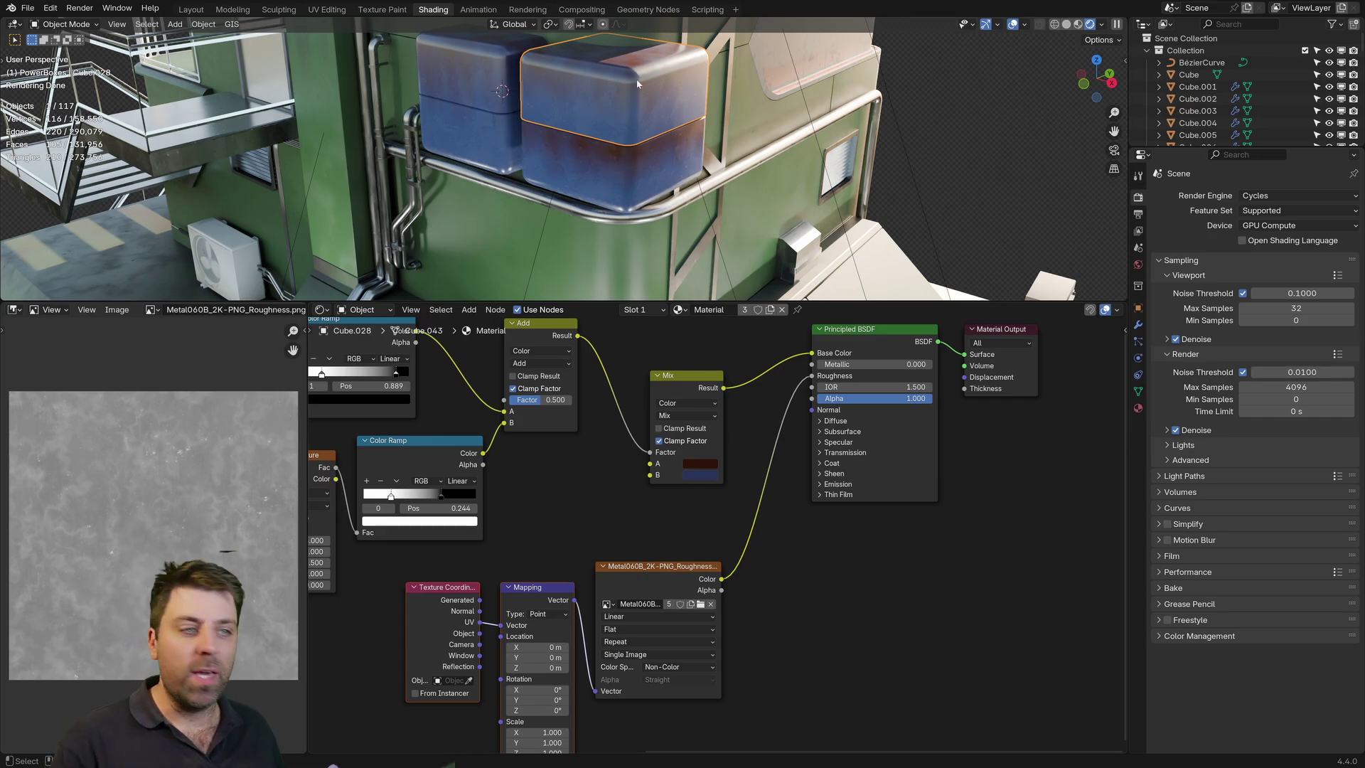
Unwrap the complete geometry of the blue test cubes together with Cube Projection
left_click(643, 149, "shift")
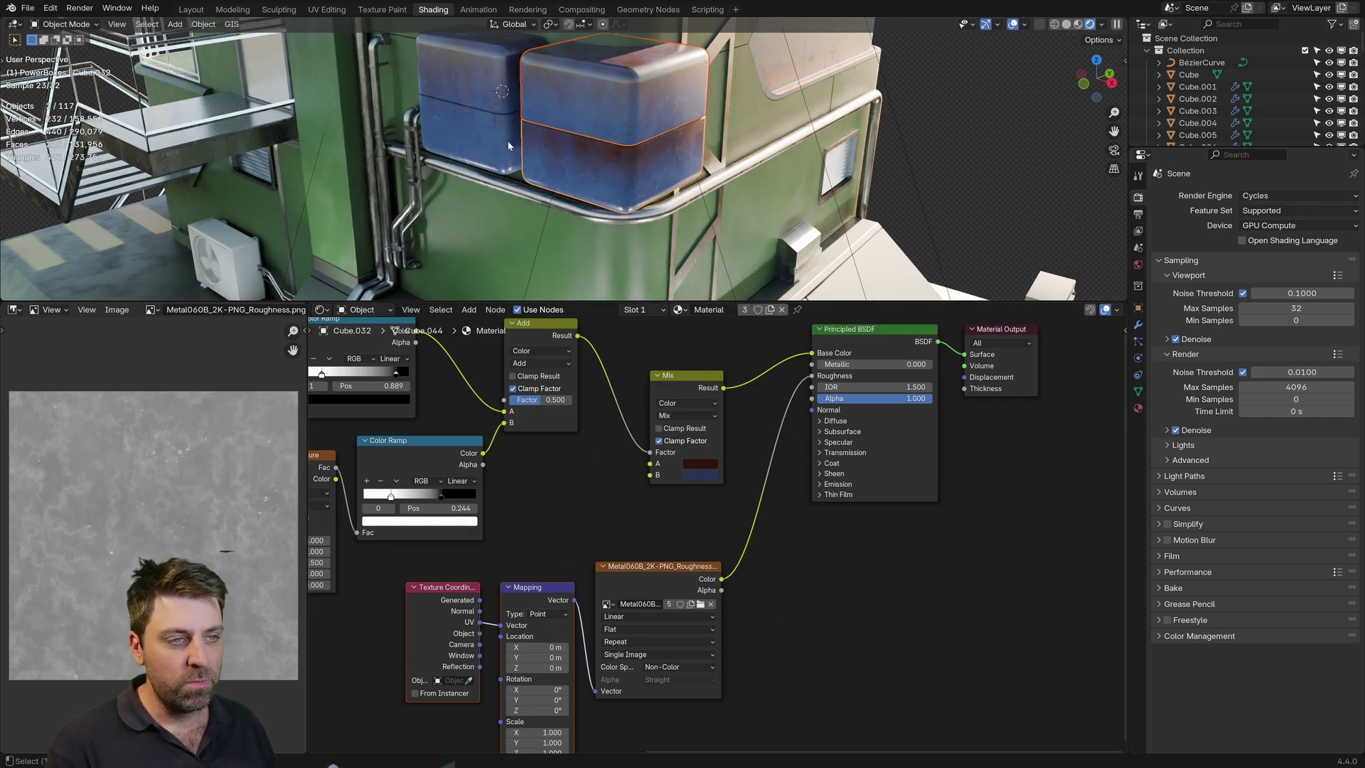
key("a")
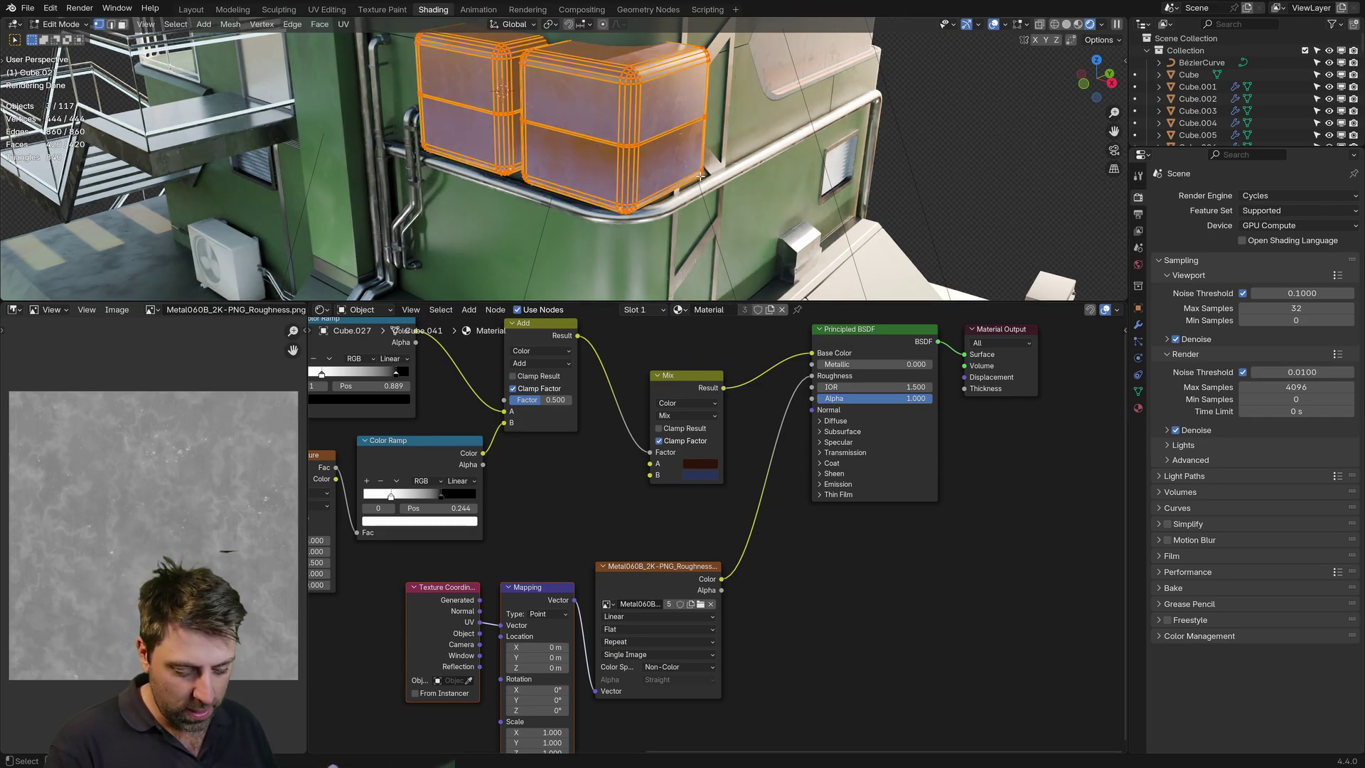
key("u")
left_click(676, 257)
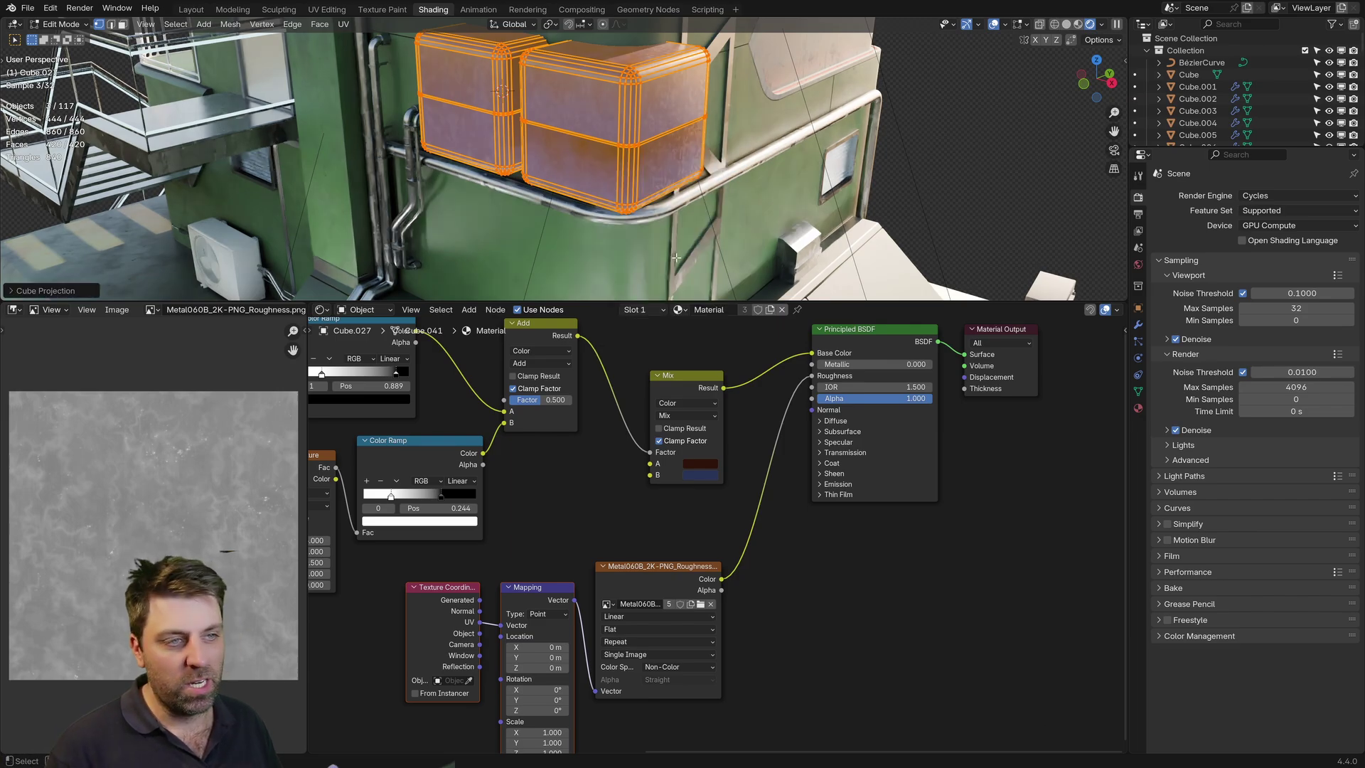
key("Tab")
Set the roughness image's Mapping scale to 0.5 on X, Y and Z
scroll(661, 213, "up", 5)
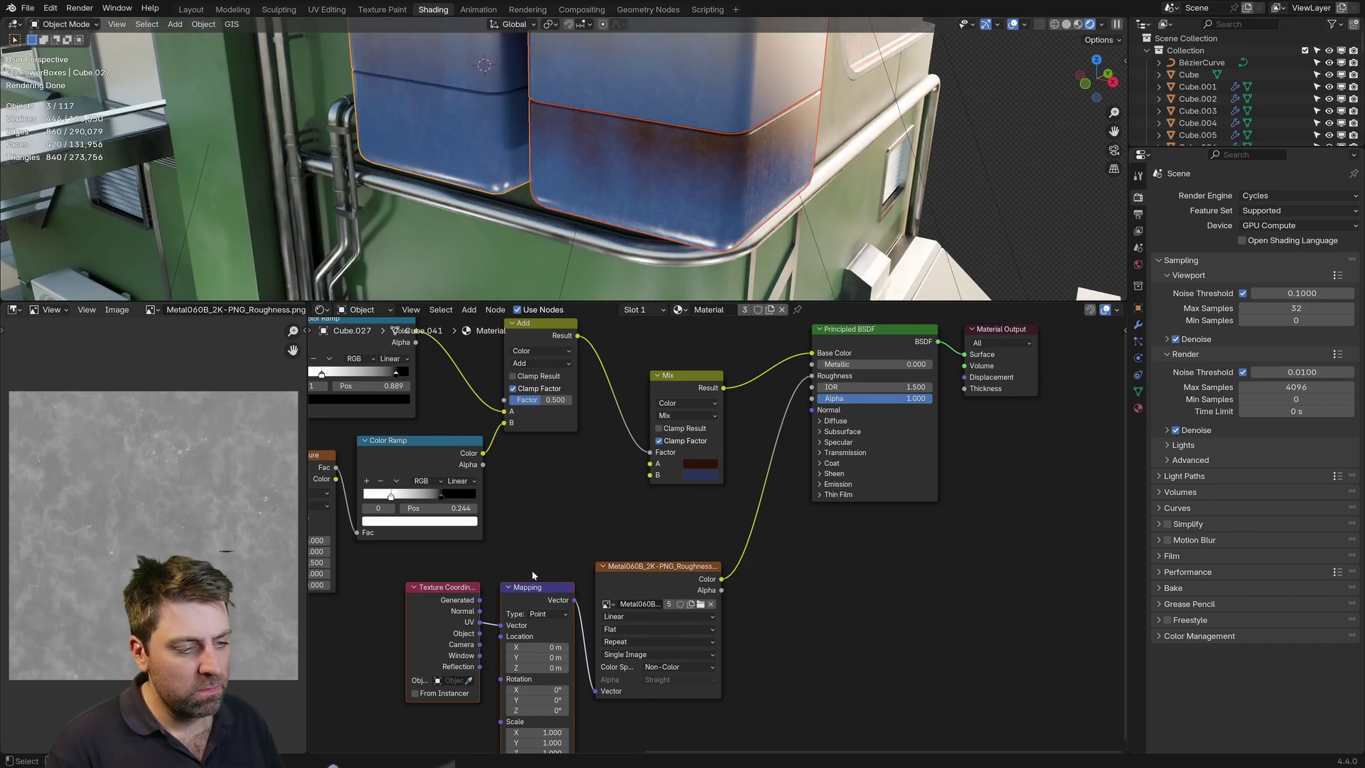
middle_click_drag(532, 571, 547, 367)
scroll(551, 427, "up", 2)
left_click(532, 527)
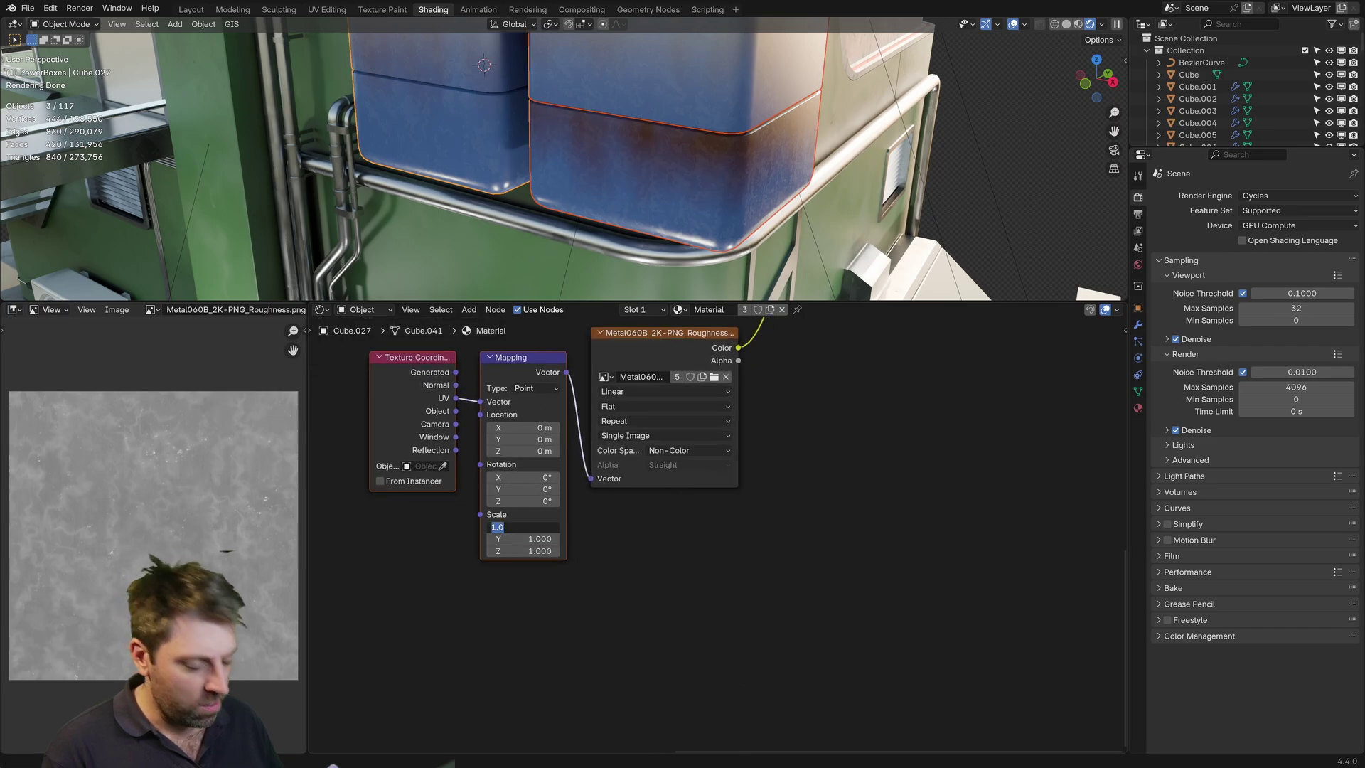
key("Return")
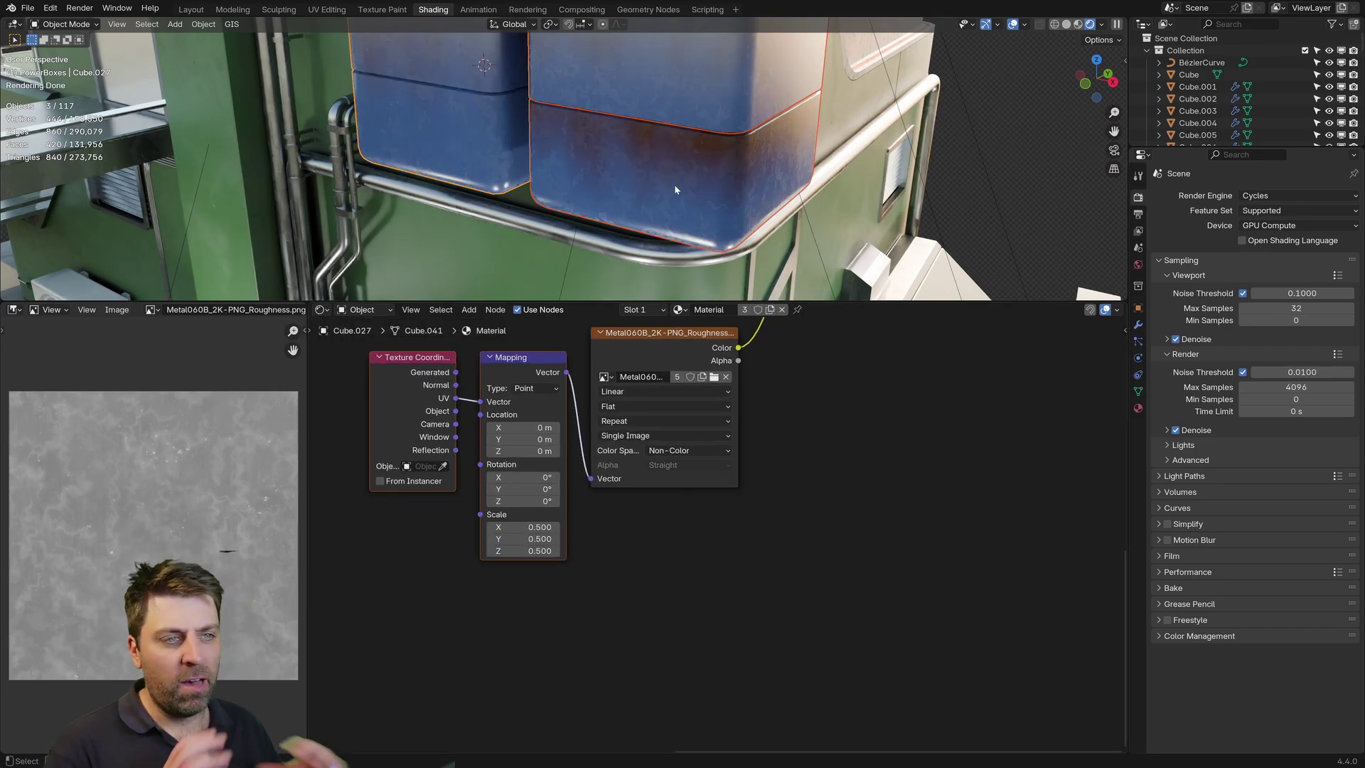
Make room before the shader and insert a Color Ramp between the roughness image and the Principled BSDF's Roughness
middle_click_drag(753, 406, 528, 688)
left_click_drag(923, 328, 679, 414)
key("g")
left_click(917, 430)
key("shift+a")
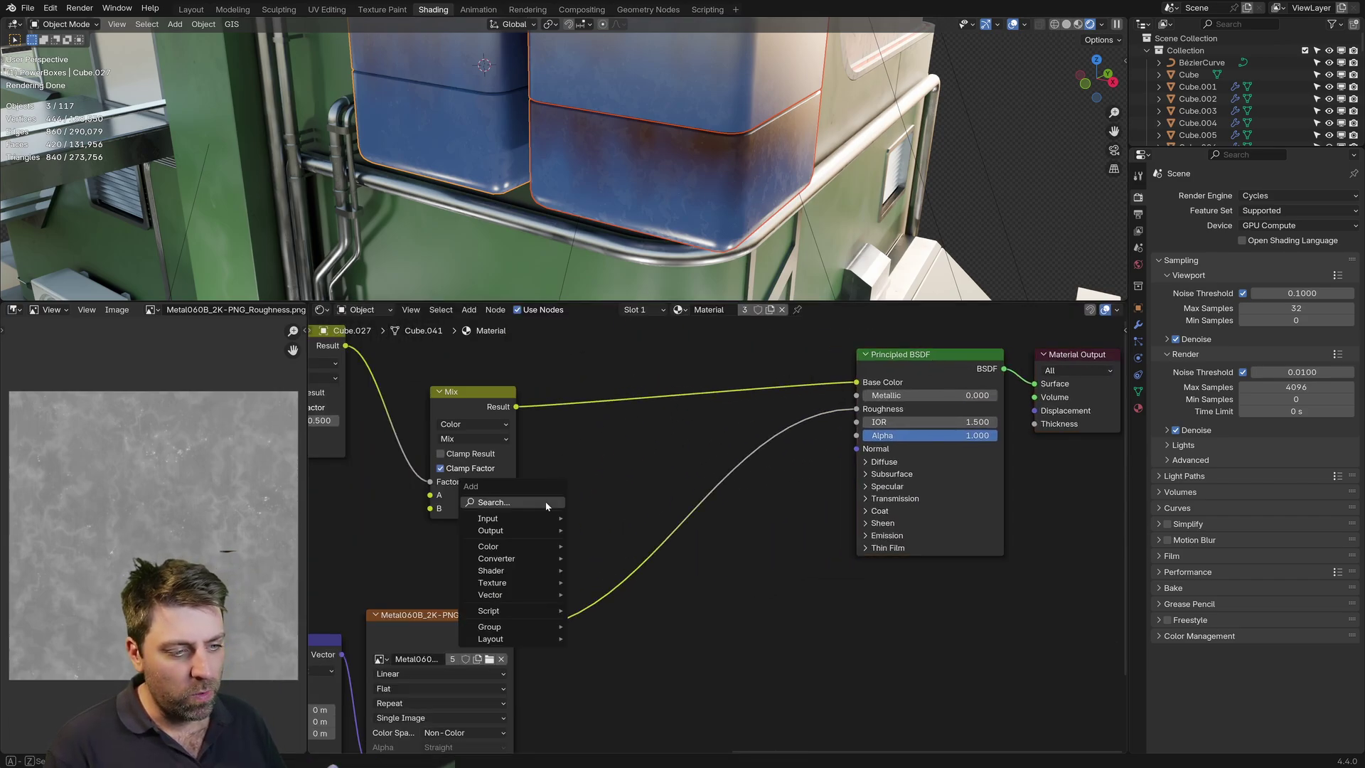
type("col")
key("Down")
key("Return")
left_click(590, 553)
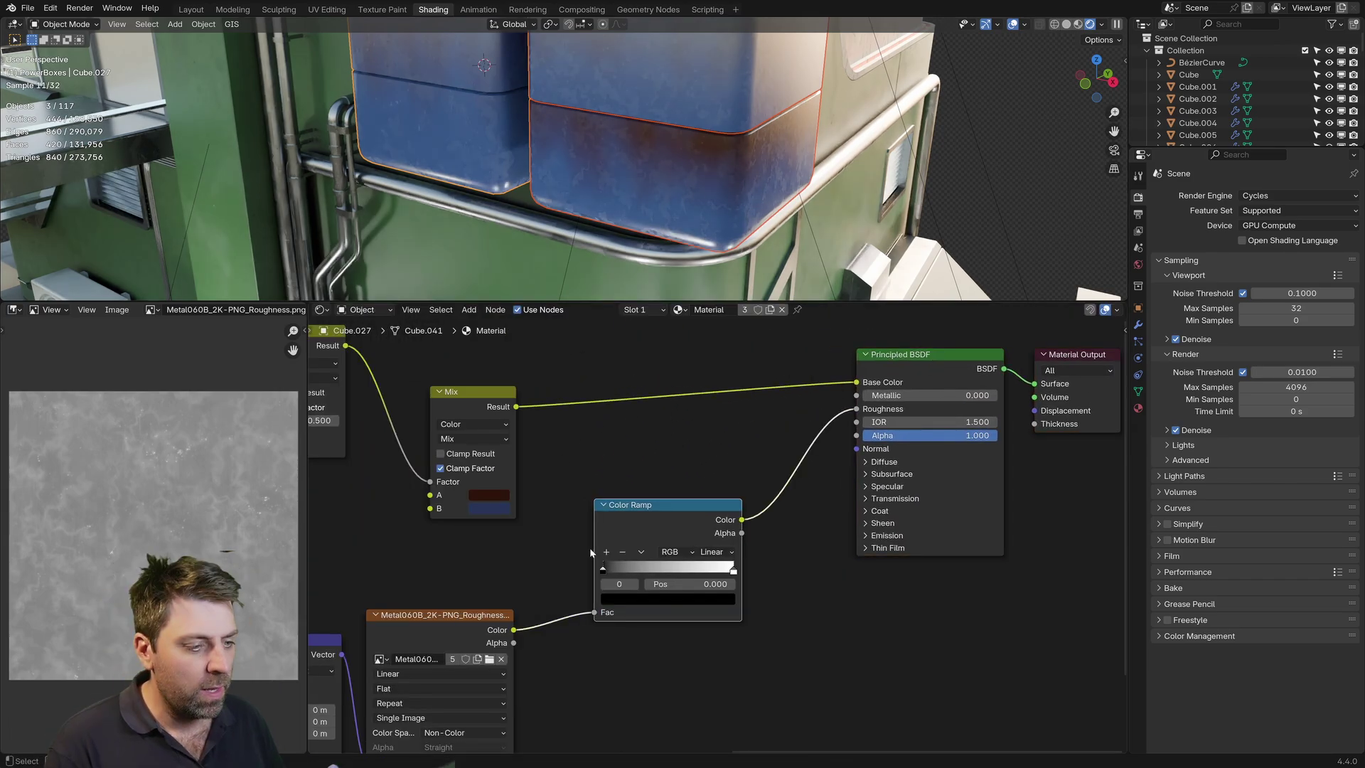
Try different stop positions on the roughness Color Ramp, moving the black stop to about 0.9 and back near 0
left_click_drag(605, 571, 665, 563)
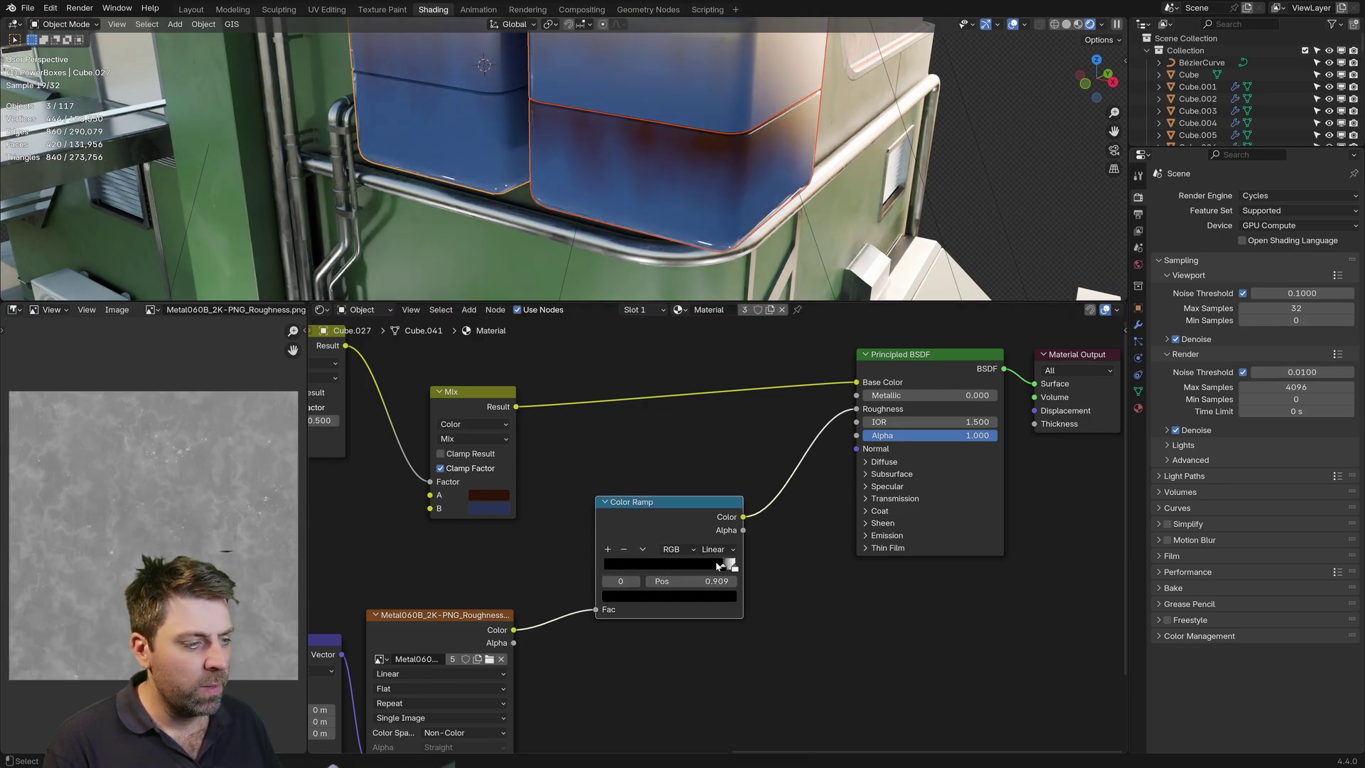
left_click_drag(723, 566, 604, 568)
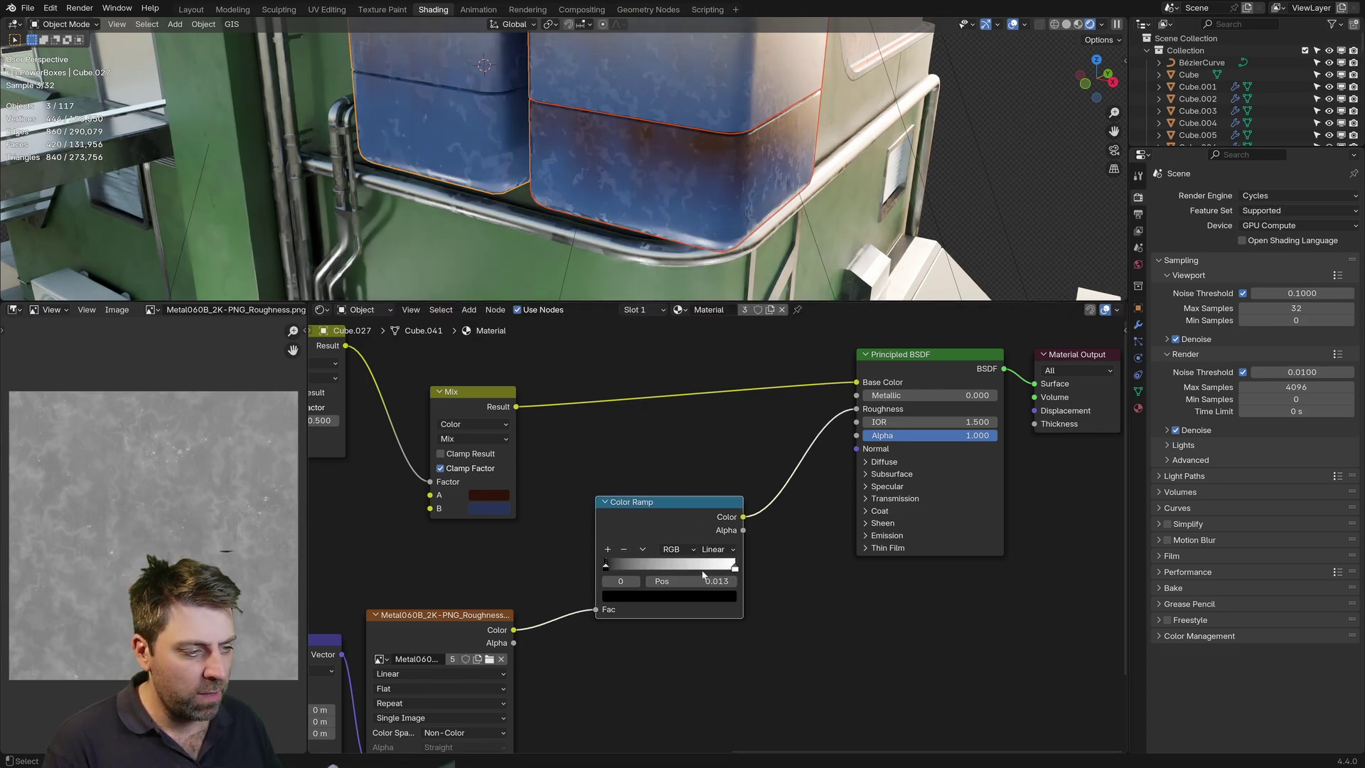
mouse_move(734, 569)
left_mouse_down()
mouse_move(612, 569)
mouse_move(752, 565)
left_mouse_up()
left_click(732, 566)
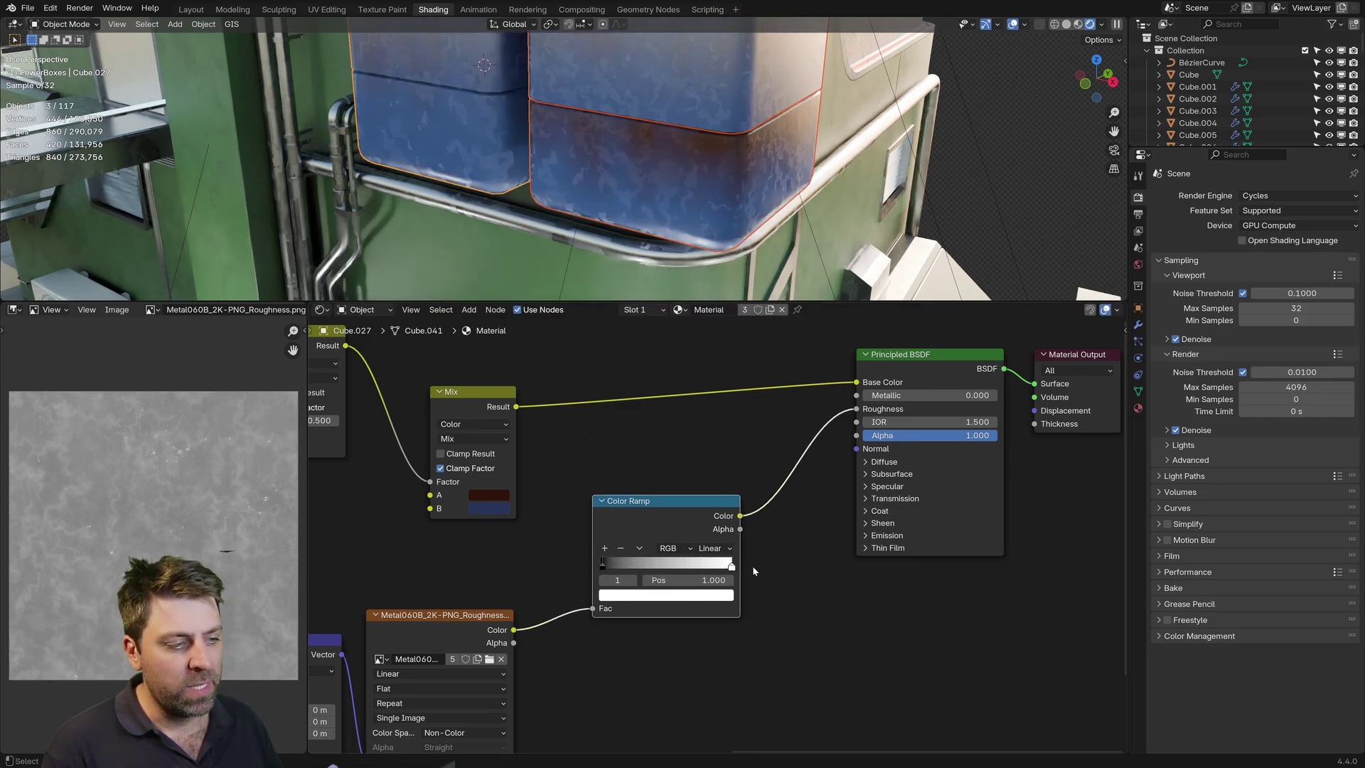
Adjust the roughness Color Ramp with the black stop at about 0.075 and a pure white stop at about 0.624
left_click_drag(602, 568, 629, 567)
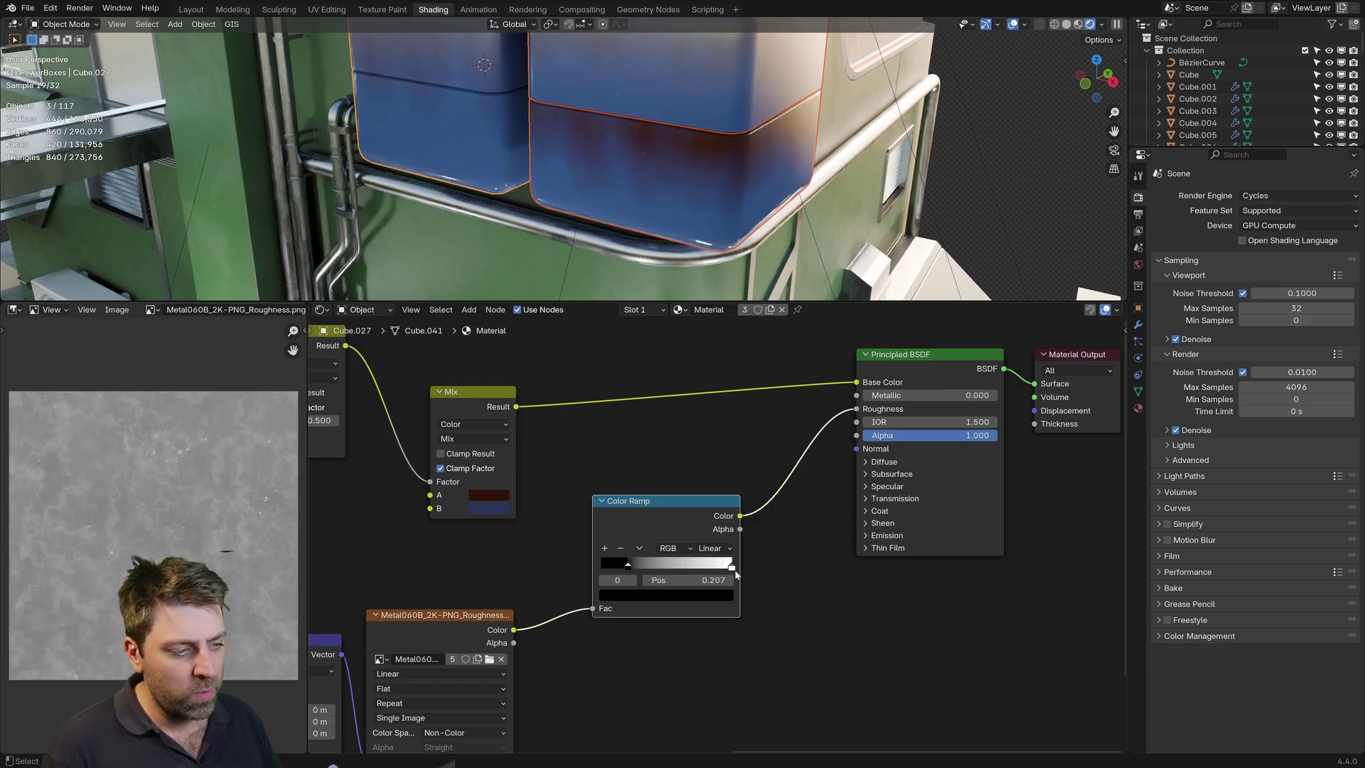
left_click_drag(733, 568, 698, 567)
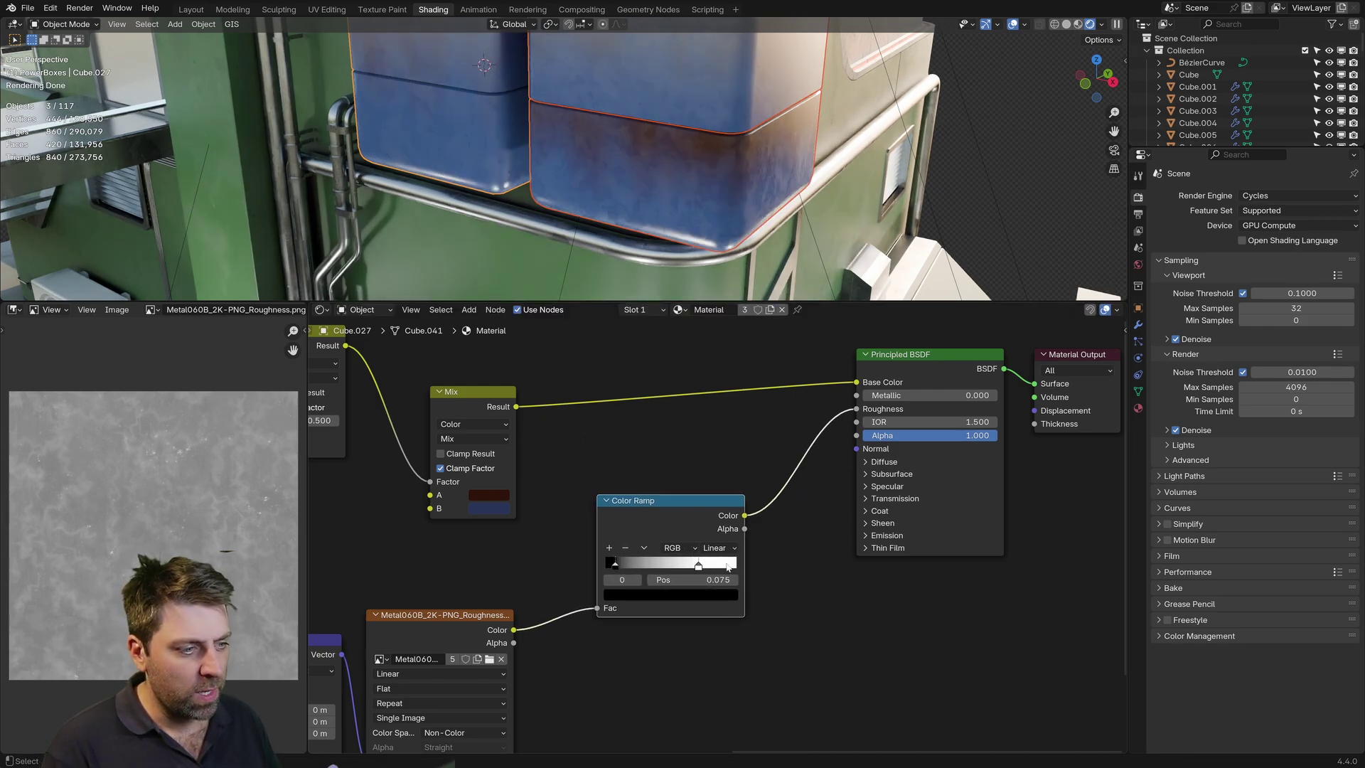
left_click(727, 567)
left_click(687, 595)
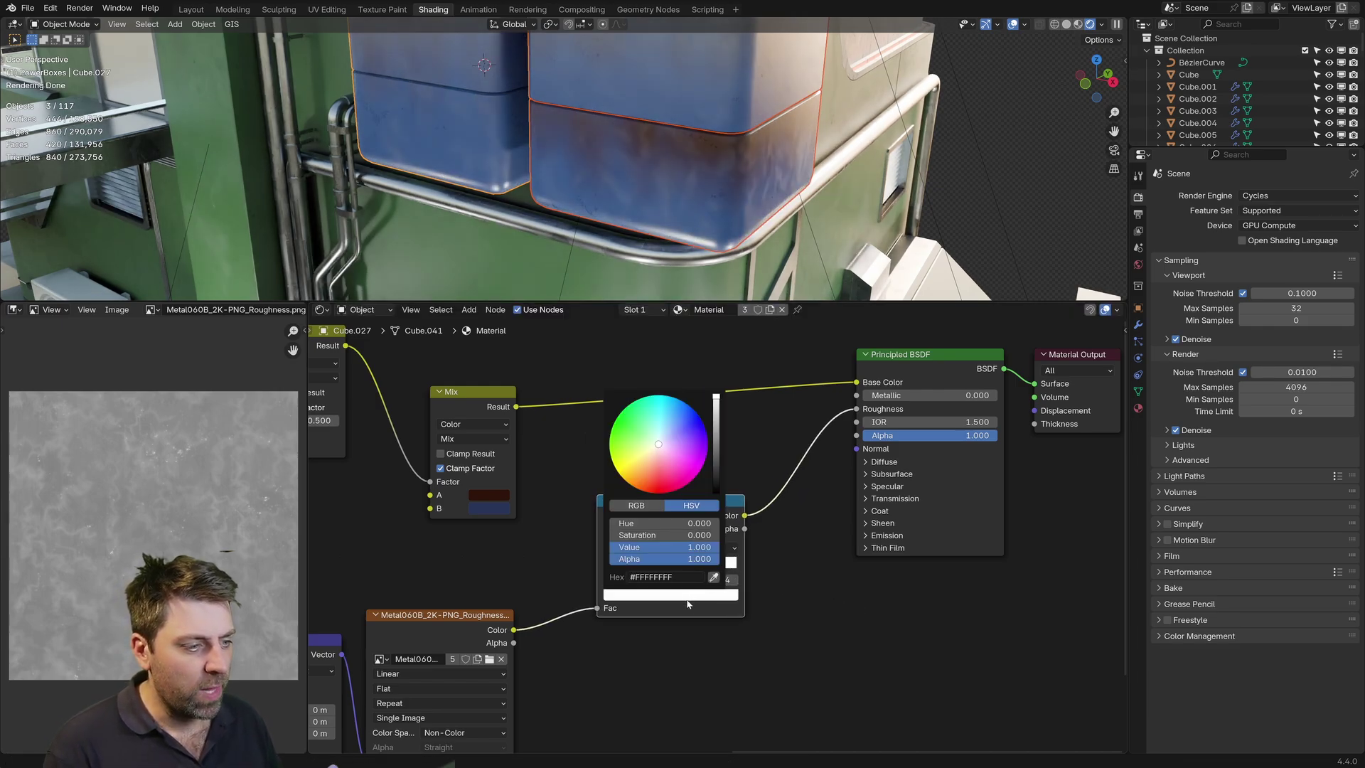
left_click_drag(716, 455, 717, 395)
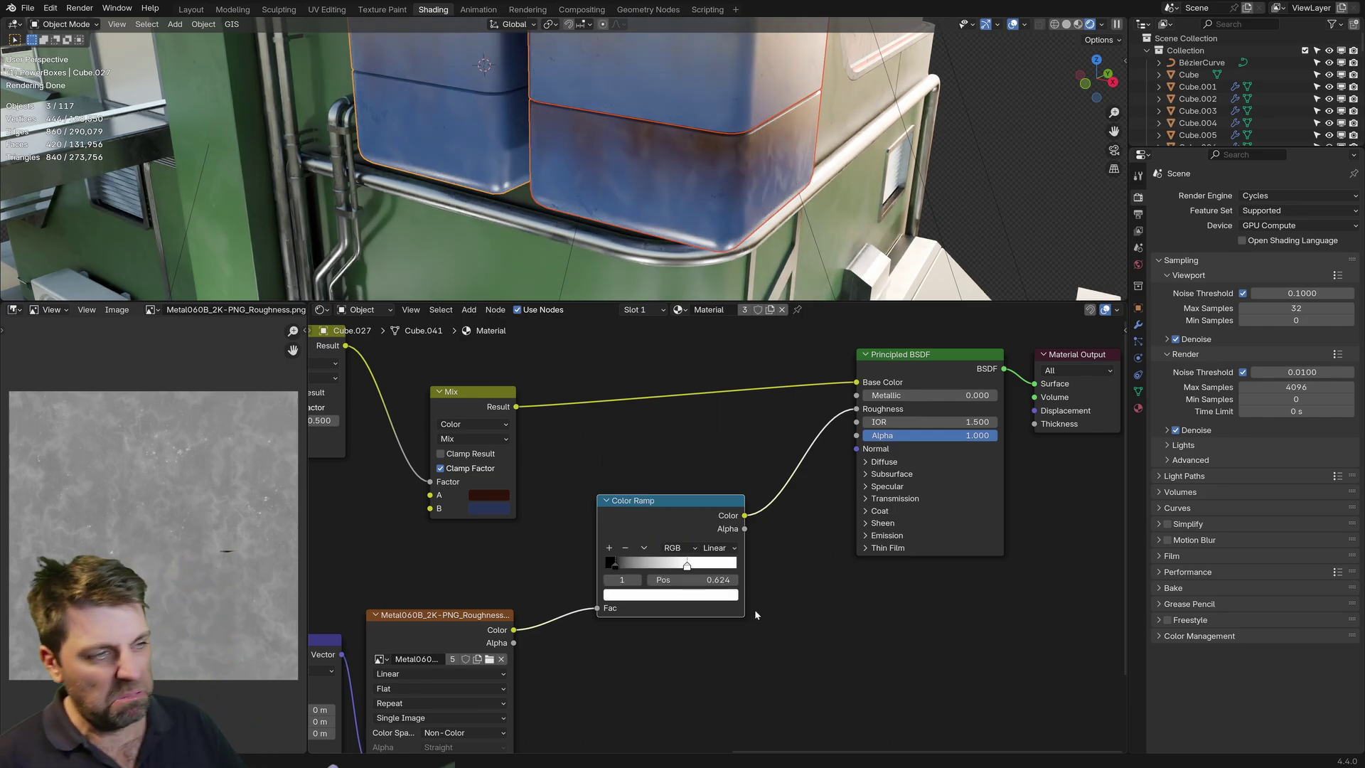
Deselect the cubes and add a Normal Map node feeding the Principled BSDF's Normal input
key("alt+a")
middle_click_drag(763, 92, 739, 191, "shift")
scroll(858, 516, "down", 2)
middle_click_drag(857, 517, 847, 408)
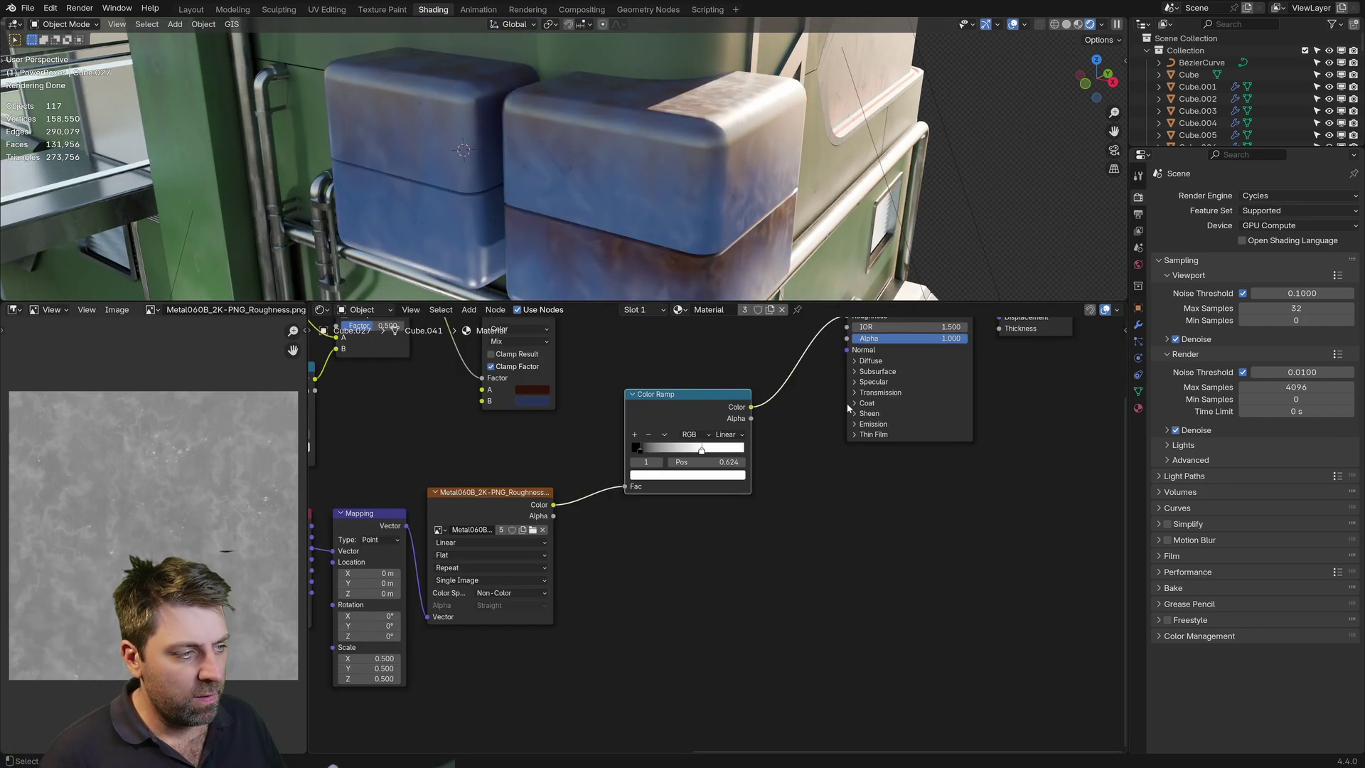
left_click_drag(798, 531, 703, 670)
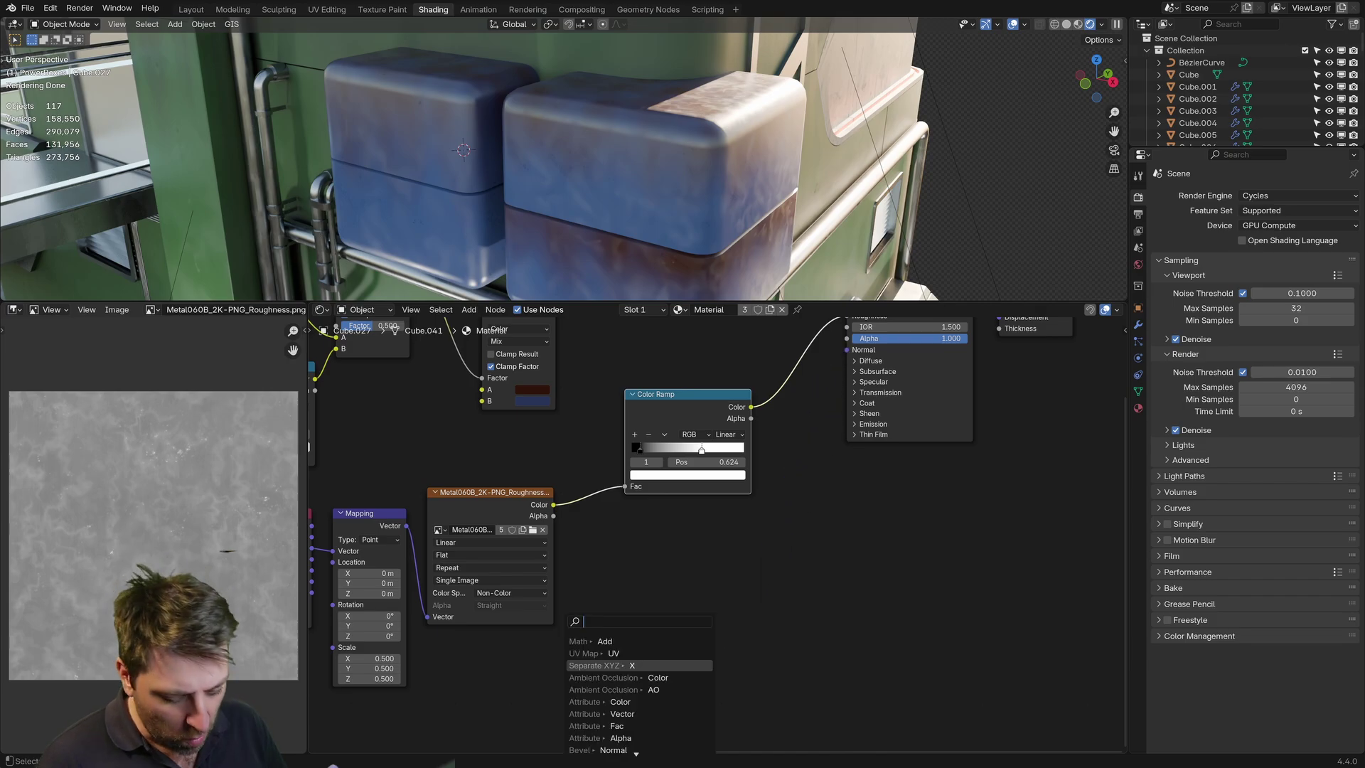
type("nor")
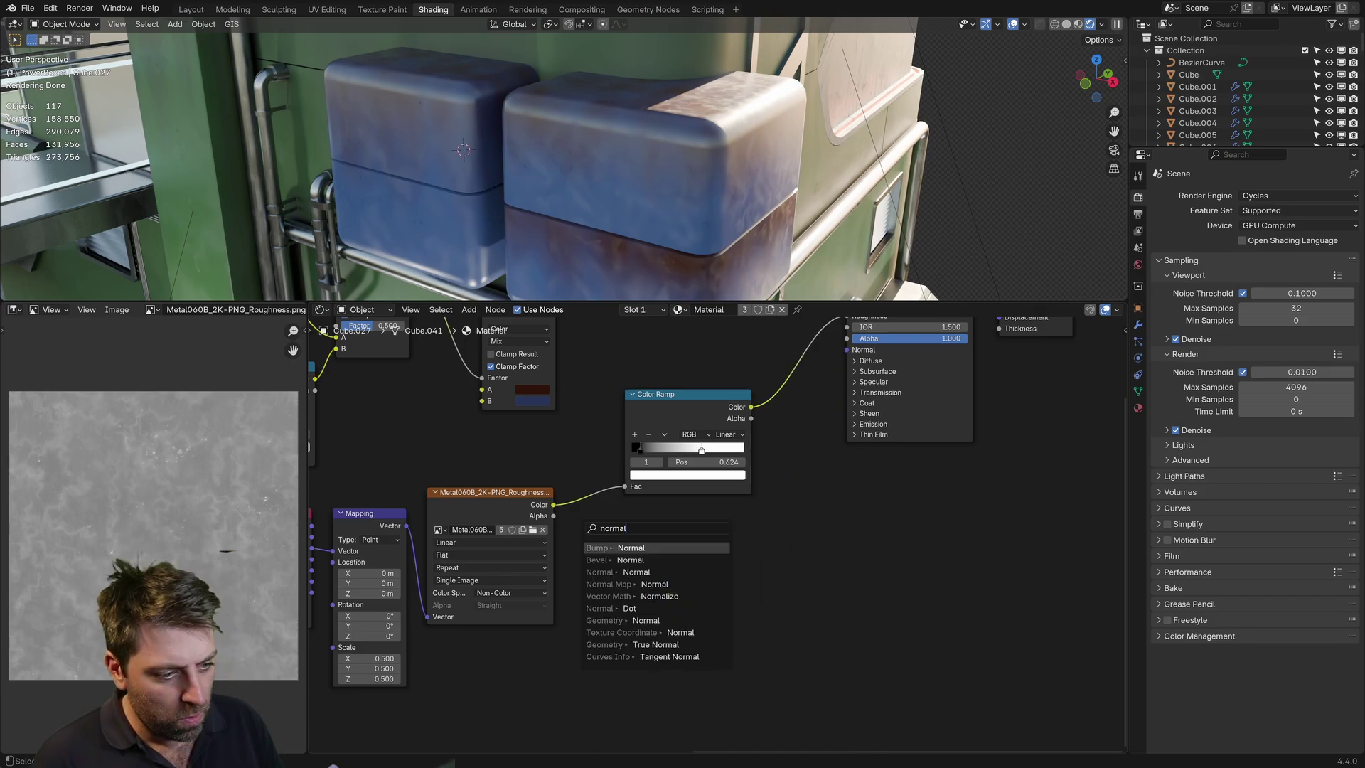
type("mal")
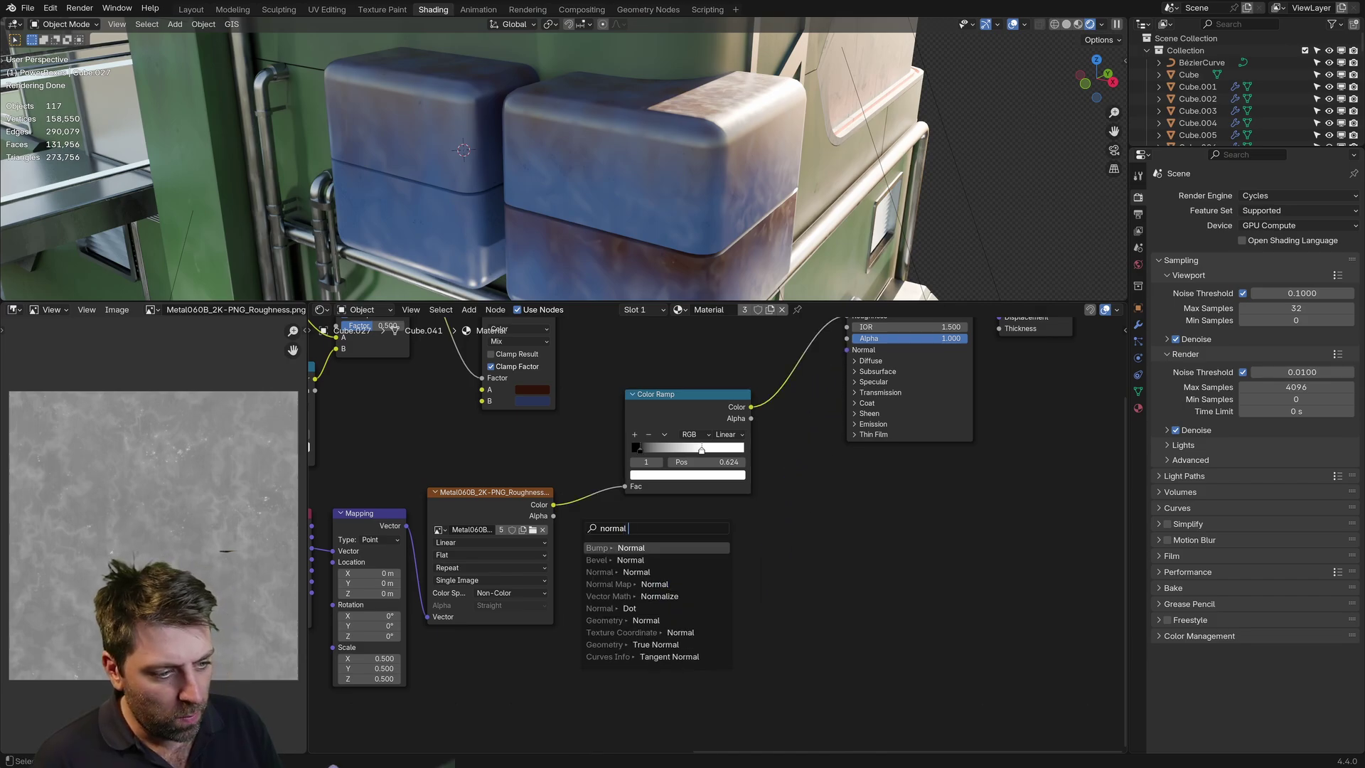
type(" map")
key("Return")
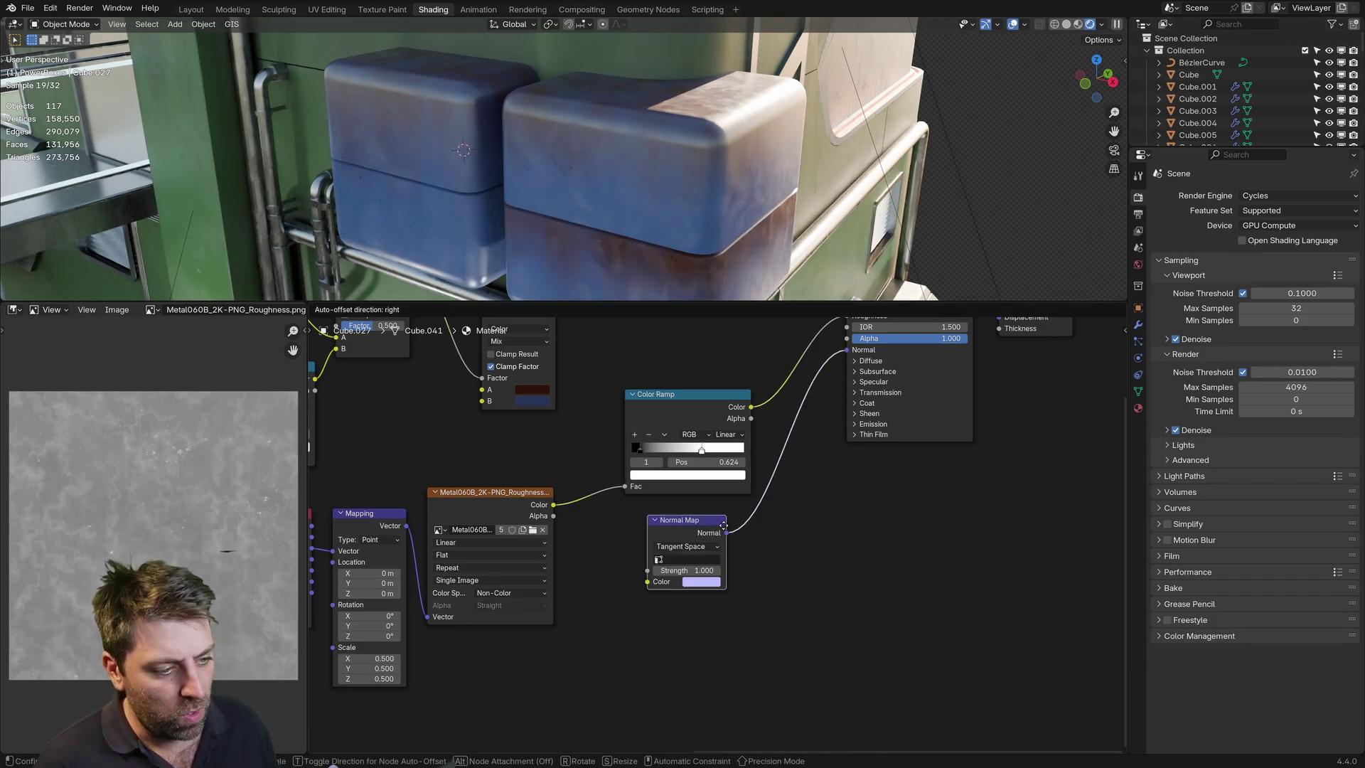
left_click(742, 578)
Move the Texture Coordinate and Mapping nodes away from the roughness image and duplicate that image node directly below it
scroll(487, 481, "down", 1)
middle_click_drag(487, 481, 558, 444)
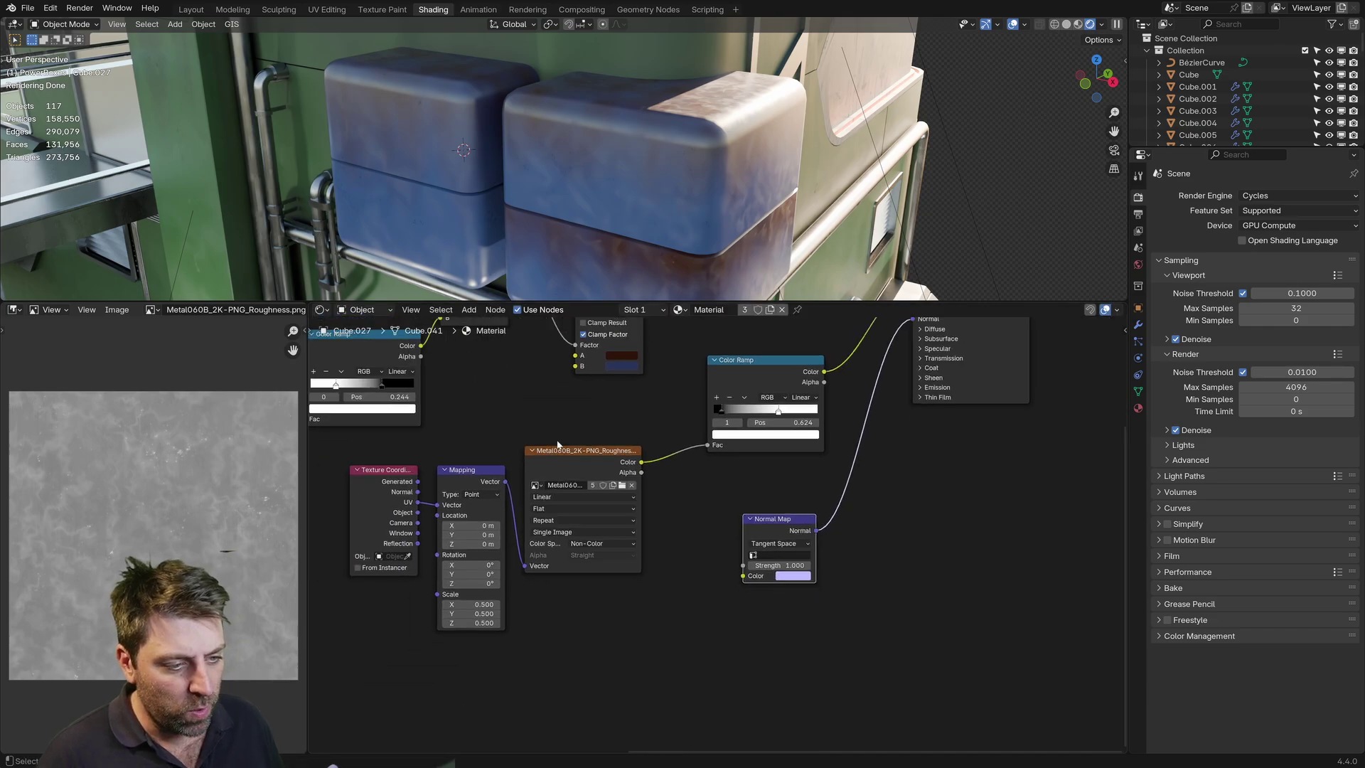
left_click(470, 474)
left_click(403, 471, "shift")
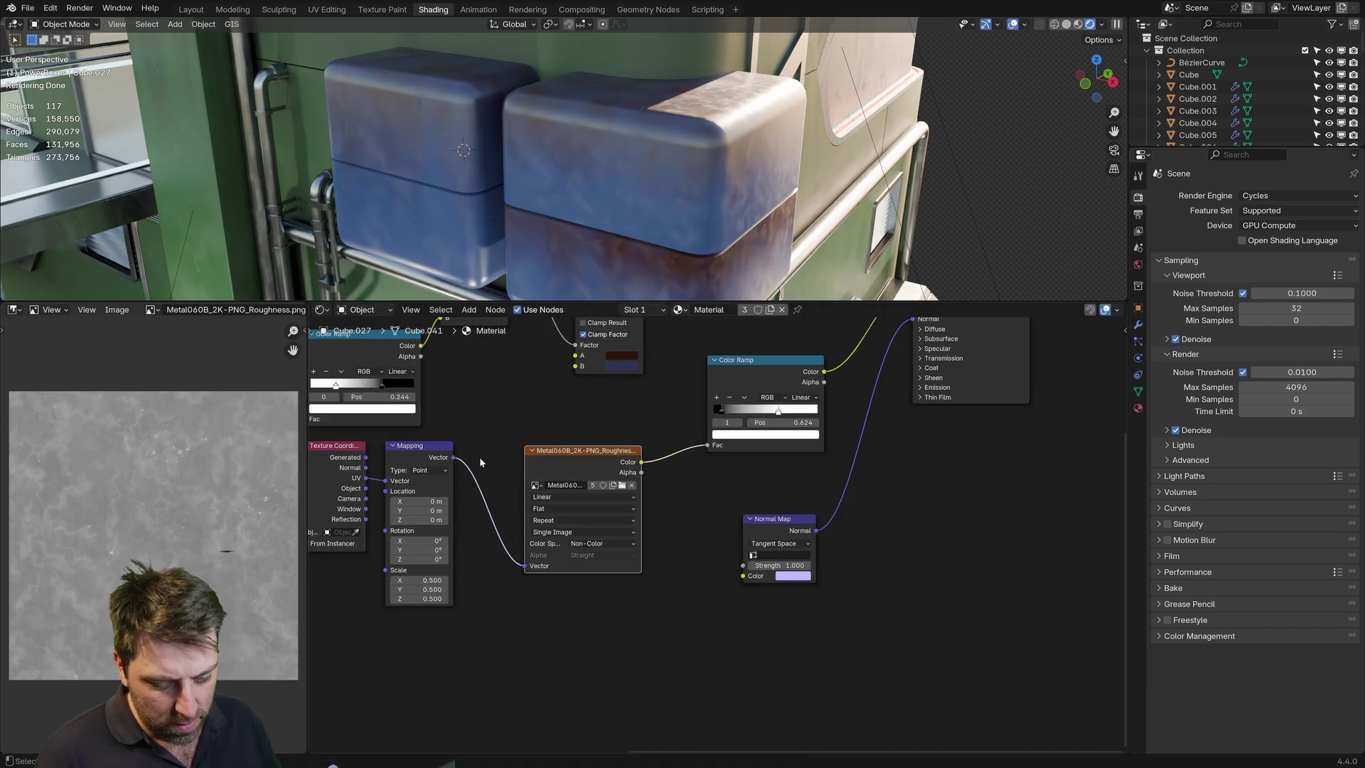
left_click(437, 449, "shift")
left_click(535, 456)
key("shift+d")
left_click(539, 592)
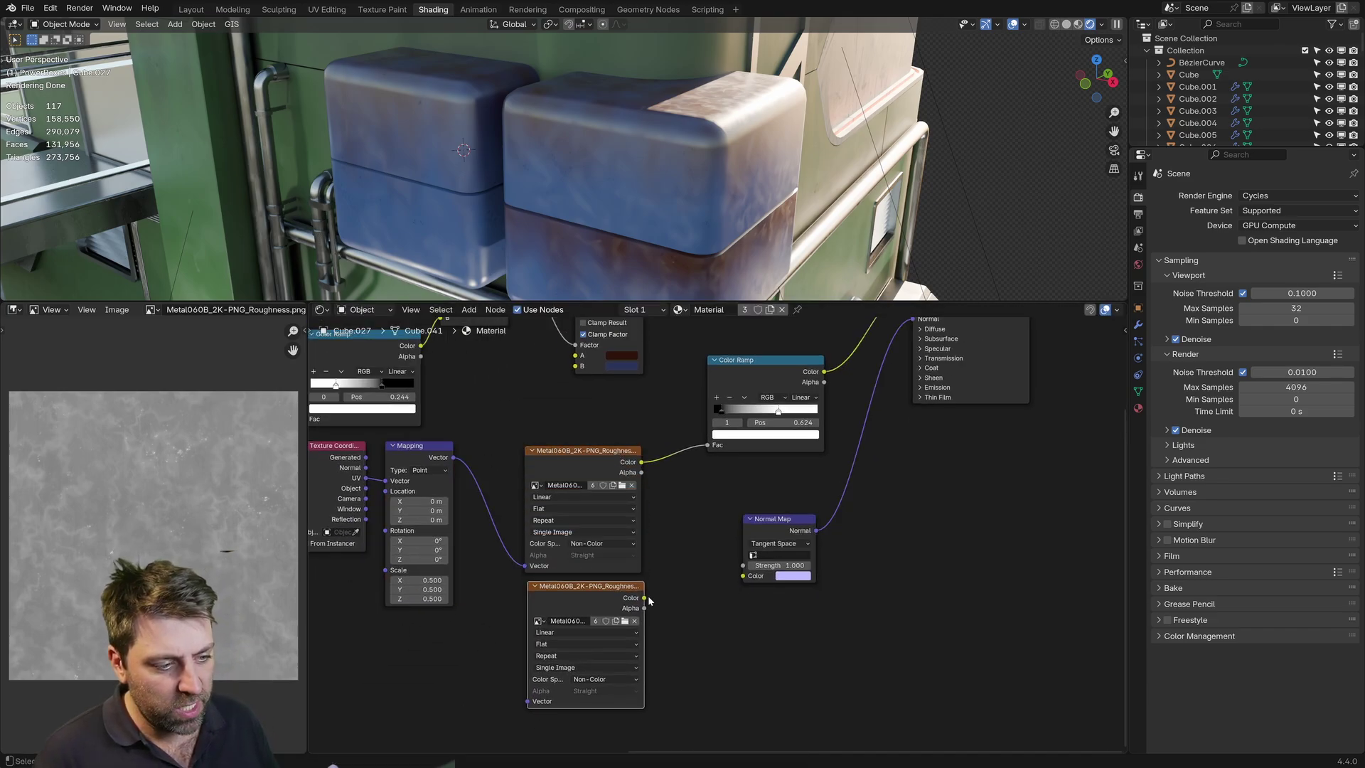
Wire the duplicated image between Mapping and the Normal Map's Color, and switch it to Metal060B_2K-PNG_NormalDX.png
left_click_drag(740, 584, 742, 577)
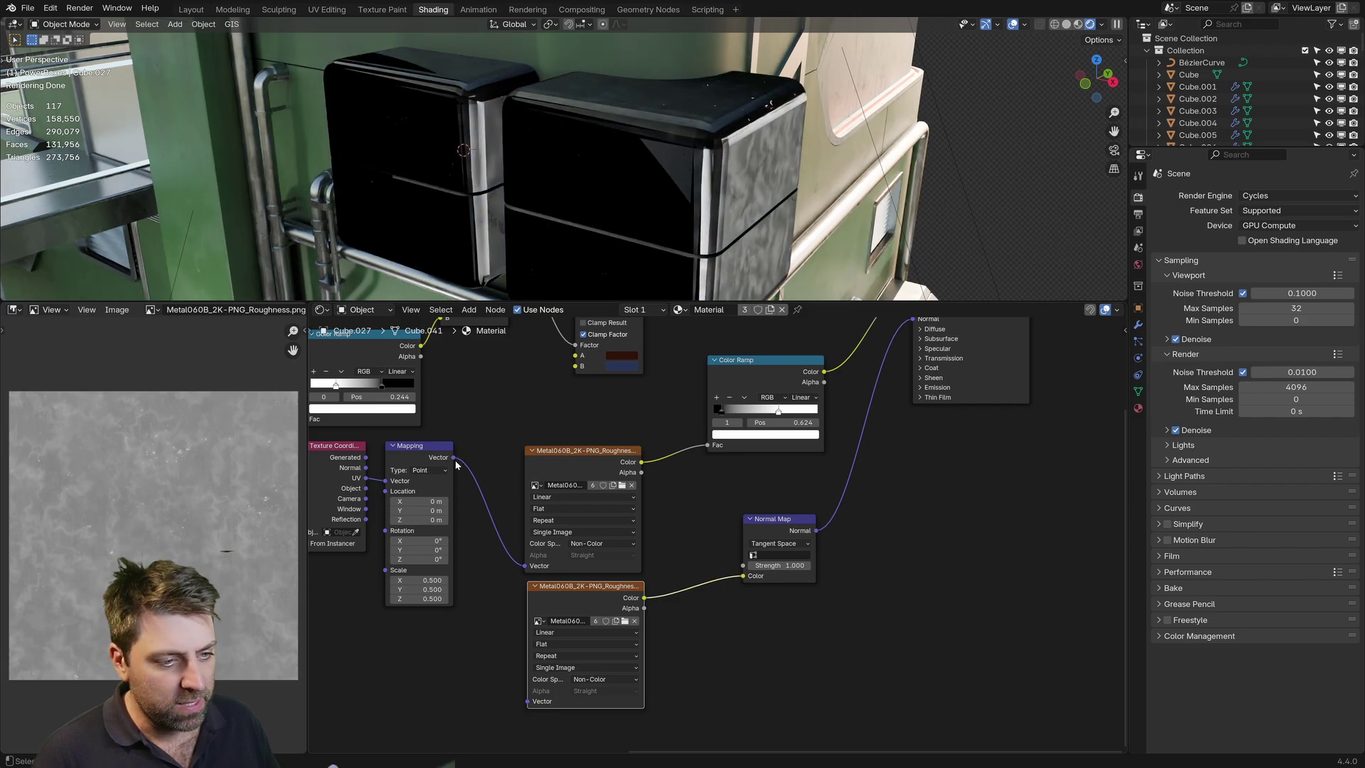
left_click_drag(549, 700, 533, 701)
left_click(538, 620)
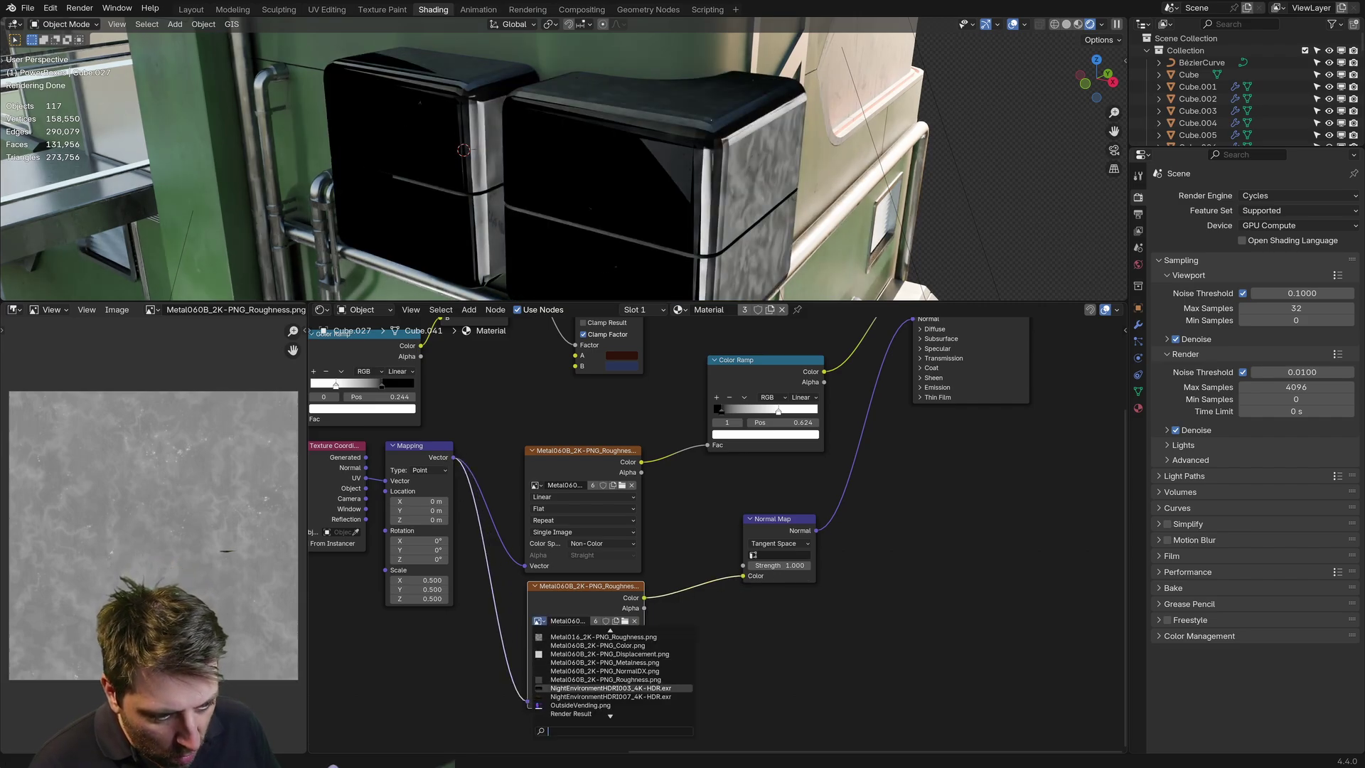
left_click(604, 670)
Set the Normal Map's strength to 0.1
left_click(761, 567)
type(".1")
key("Return")
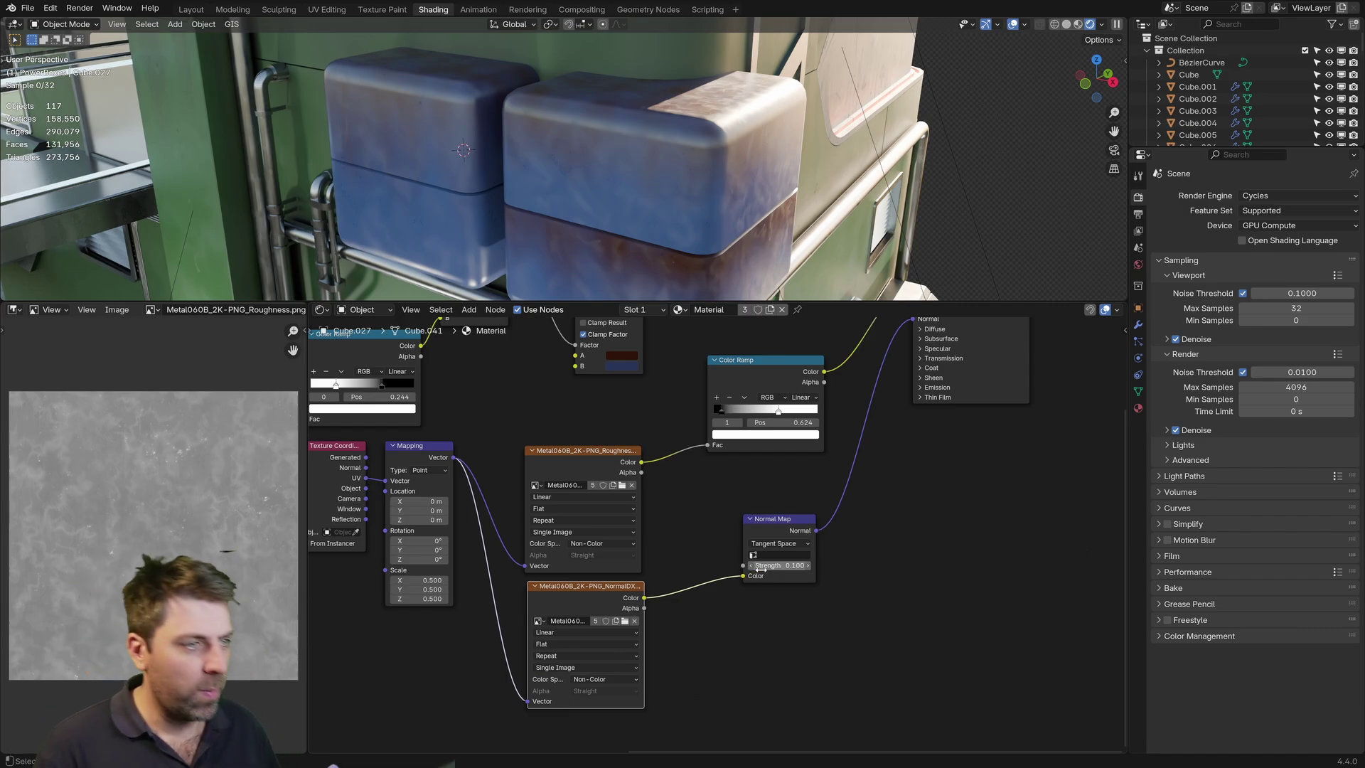
Move the Principled BSDF and Material Output nodes farther from the Mix and Color Ramp nodes to make room for additional nodes
scroll(765, 192, "down", 6)
middle_click_drag(824, 398, 345, 631)
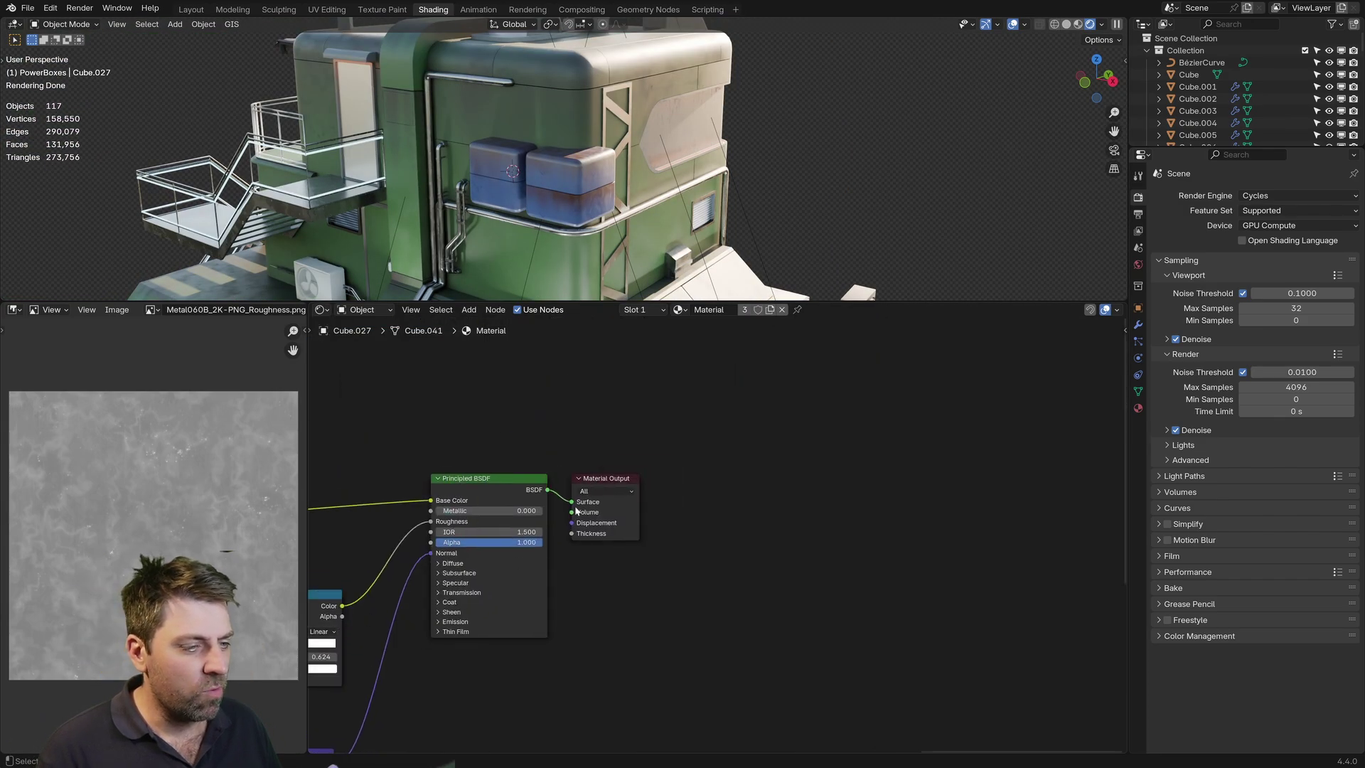
middle_click_drag(664, 436, 817, 400)
scroll(817, 400, "down", 1)
left_click_drag(799, 394, 632, 546)
left_click_drag(653, 462, 849, 438)
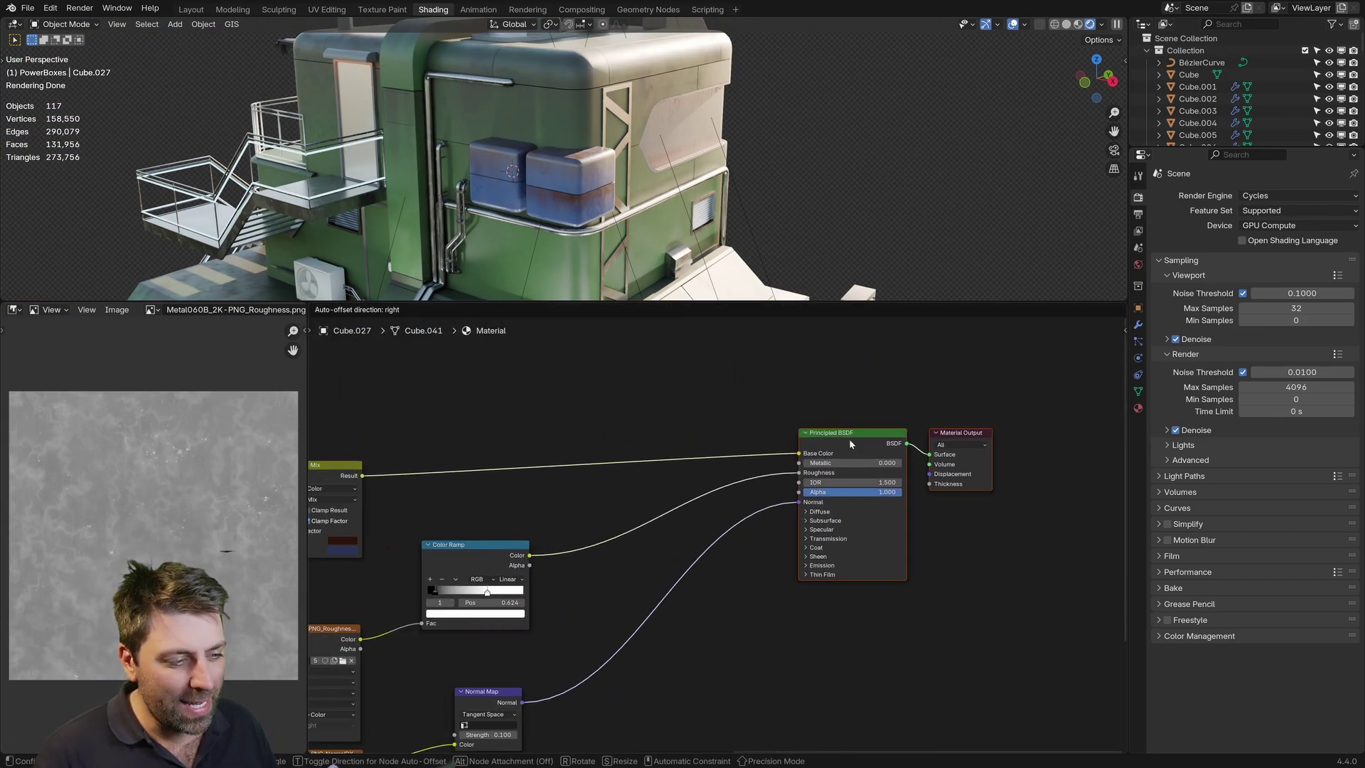
Add an Ambient Occlusion node and place it directly above the existing color Mix node
middle_click_drag(463, 382, 484, 417)
key("shift+a")
left_click(483, 419)
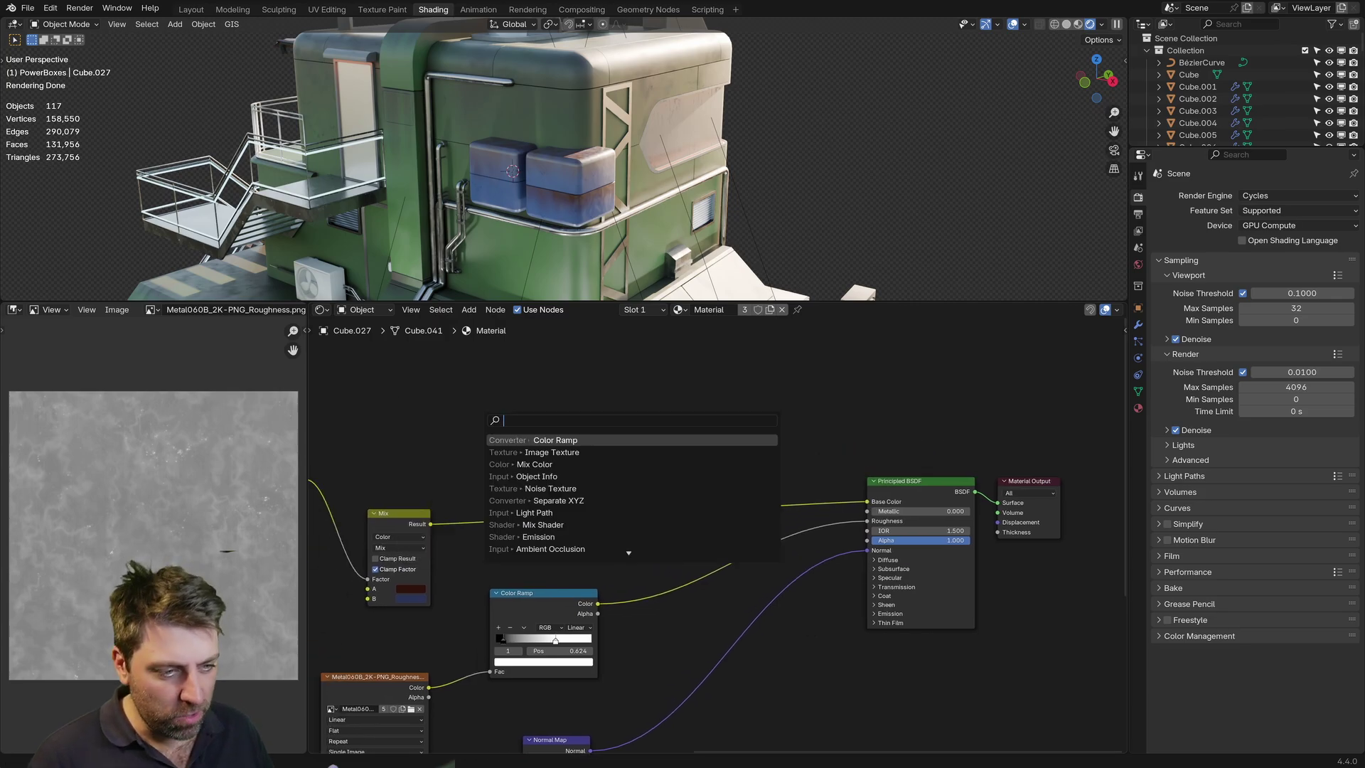
type("ambi")
key("Return")
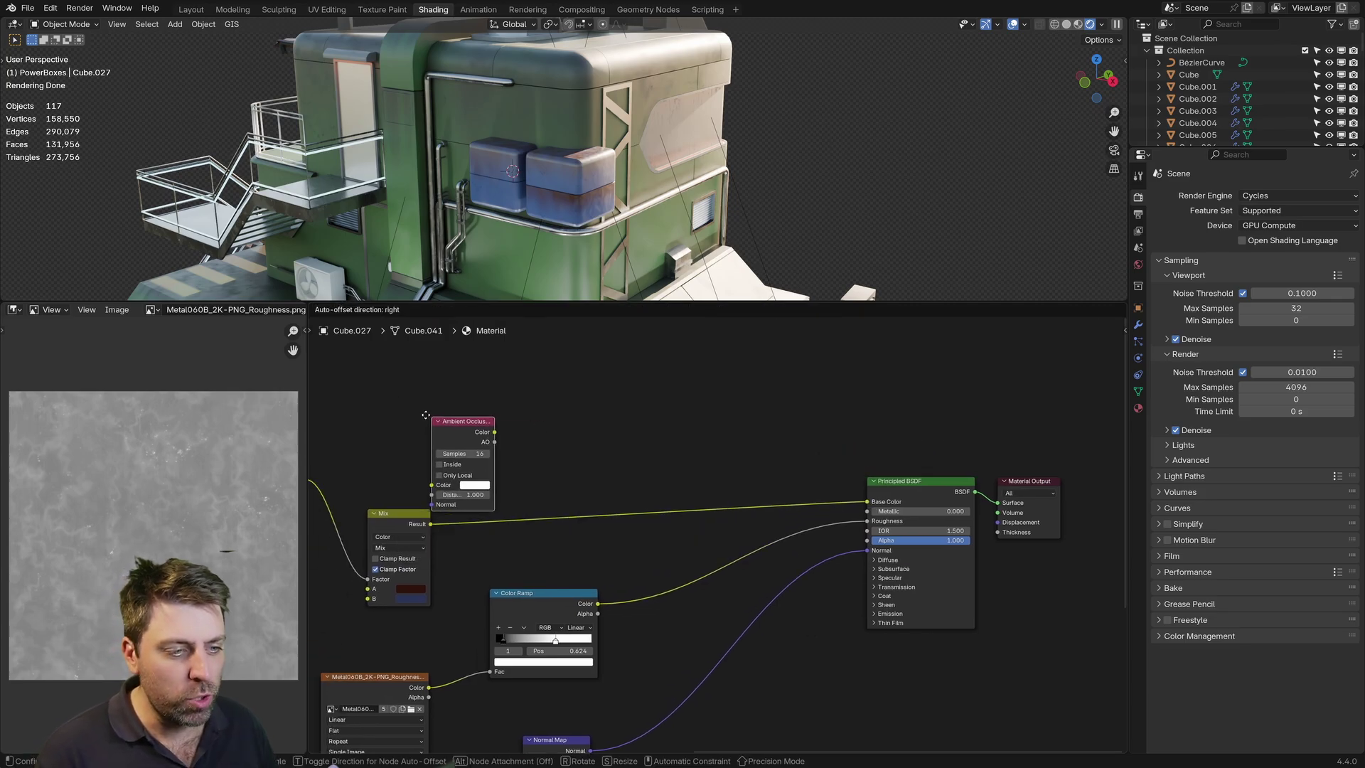
left_click(376, 386)
Insert a Mix Color node before Base Color, with the existing mix feeding B and the Ambient Occlusion AO output driving its Factor
key("shift+a")
left_click(504, 402)
type("mix")
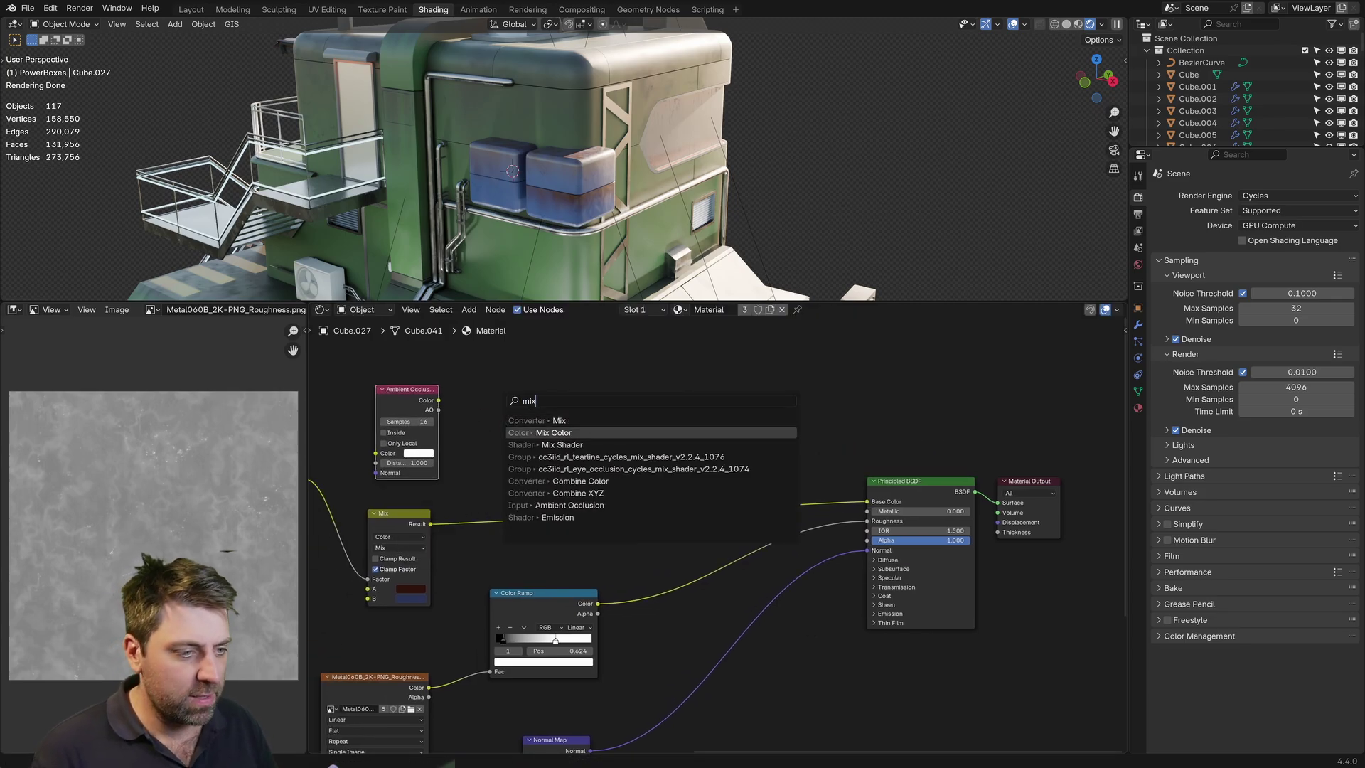
key("Return")
left_click(609, 528)
mouse_move(610, 528)
left_mouse_down()
mouse_move(605, 541)
mouse_move(606, 514)
left_mouse_up()
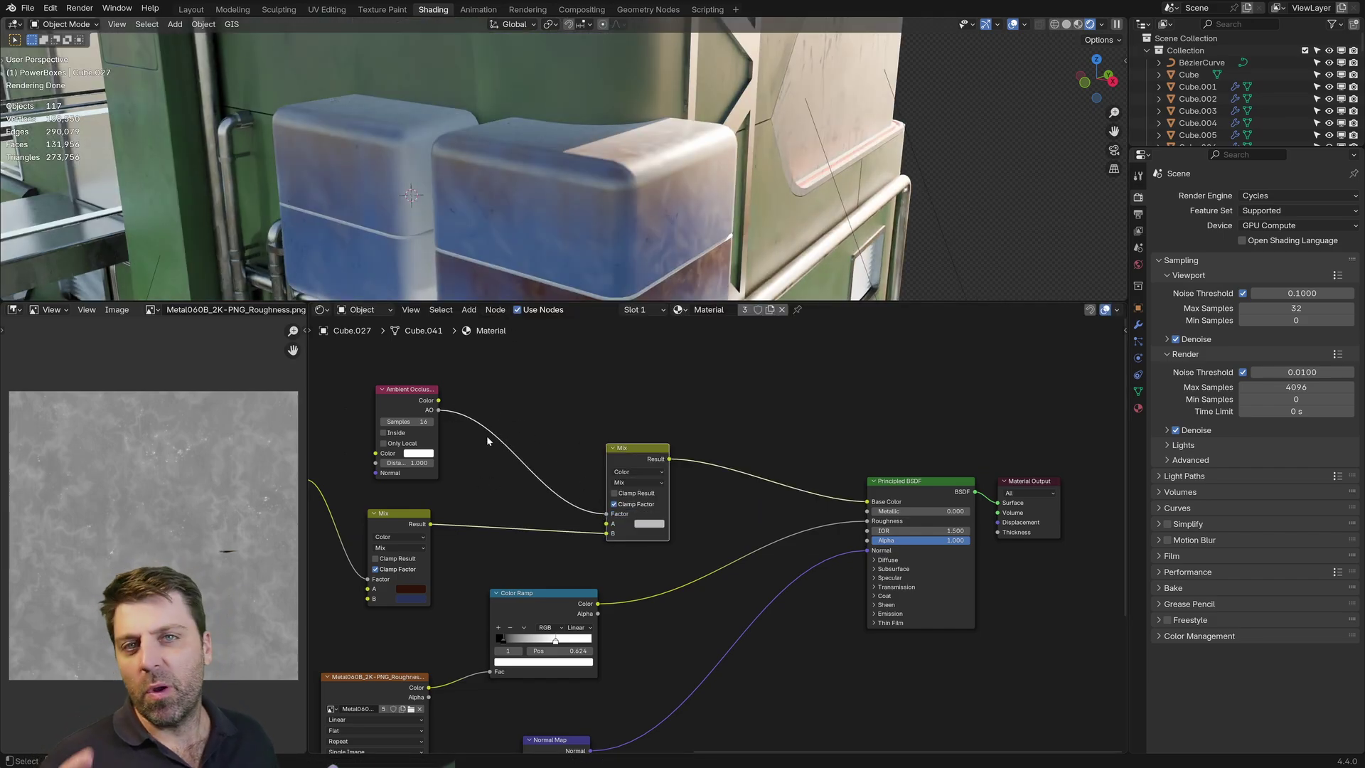
Duplicate the roughness Color Ramp between Ambient Occlusion and the new Mix's Factor, moving its black stop to 0.404 and its white stop higher
left_click(548, 605)
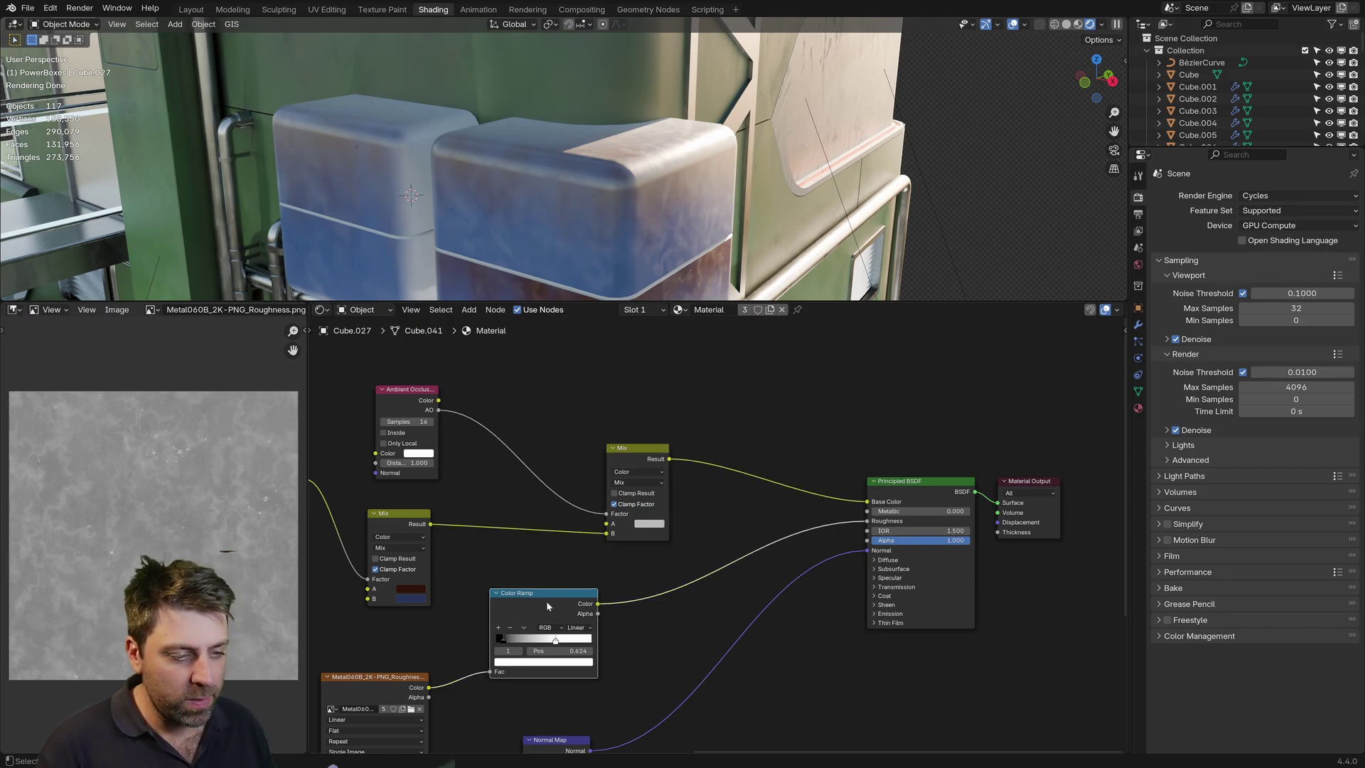
key("shift+d")
left_click(519, 402)
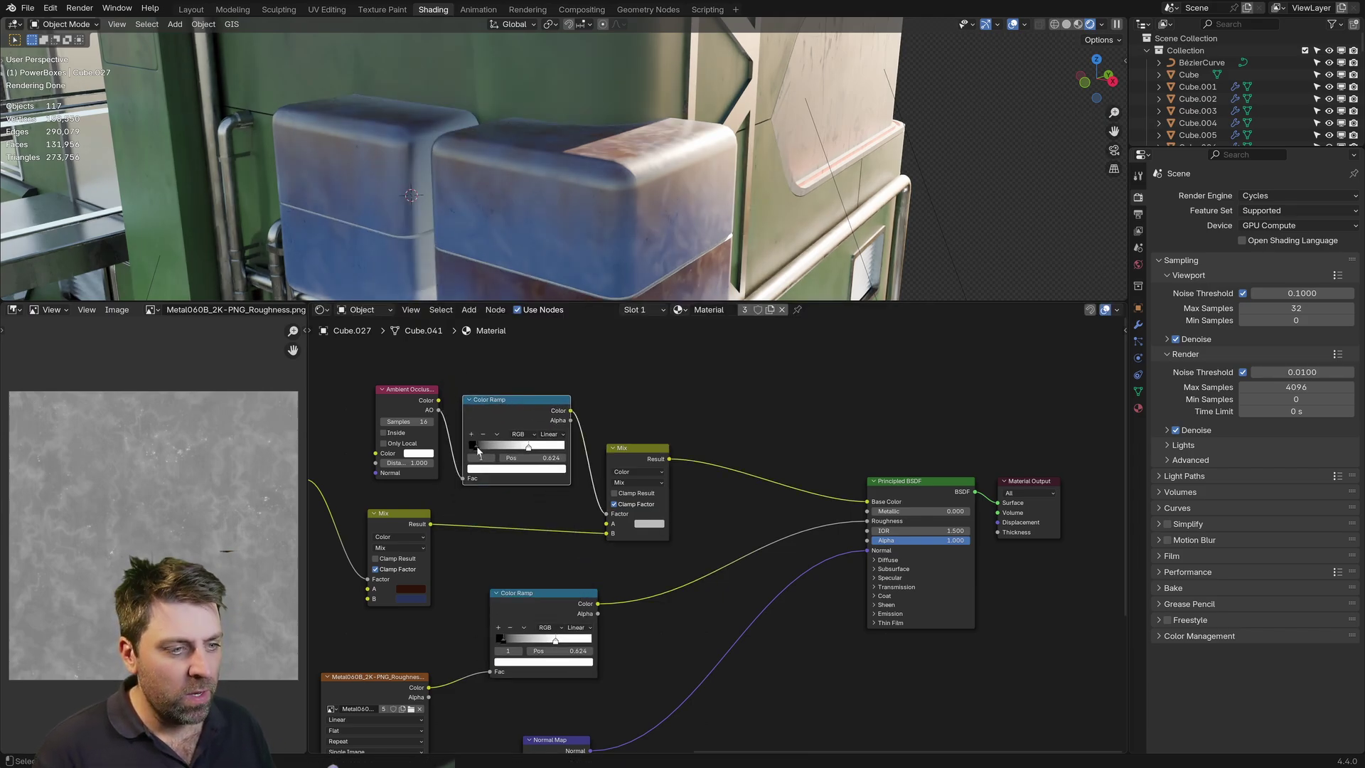
left_click_drag(470, 446, 507, 452)
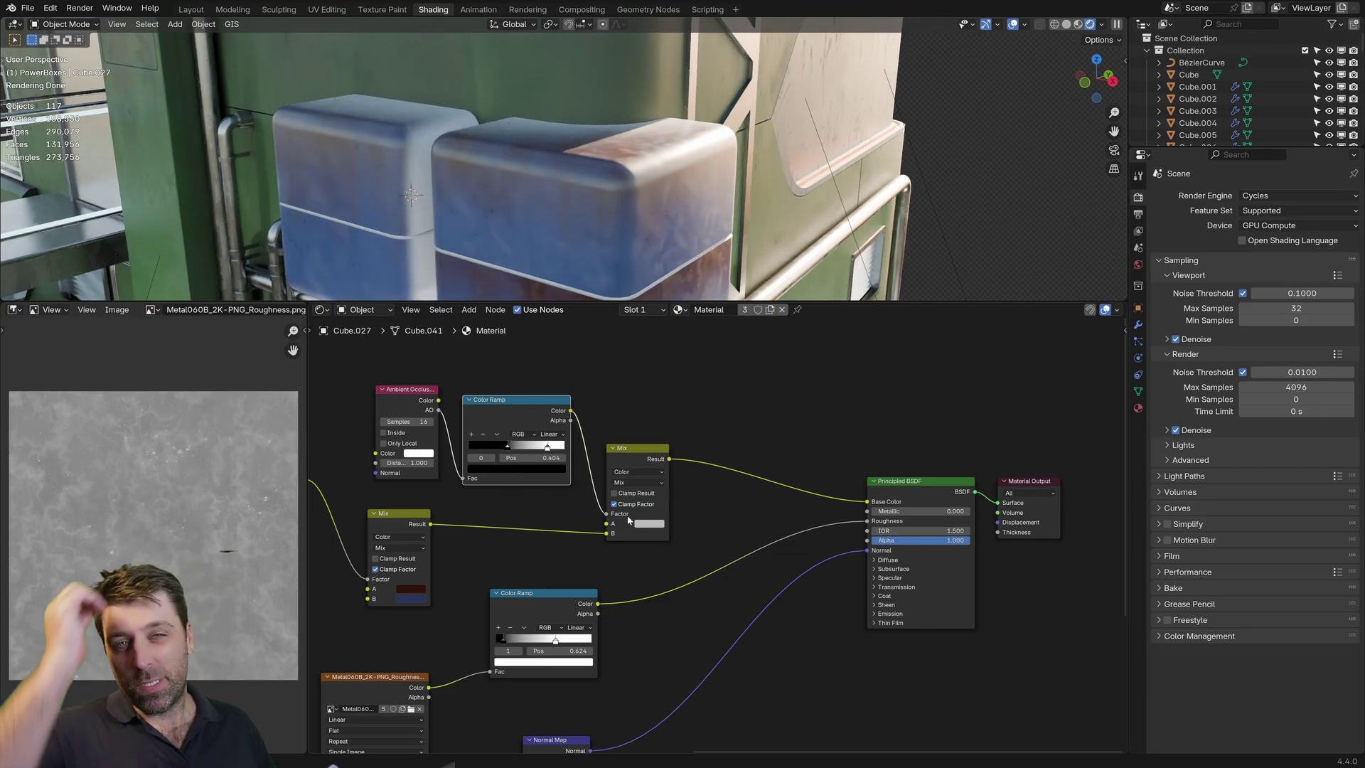
Test magenta as color A of the ambient occlusion Mix node, and replace it with a dark reddish brown
left_click(659, 527)
left_click_drag(697, 433, 701, 437)
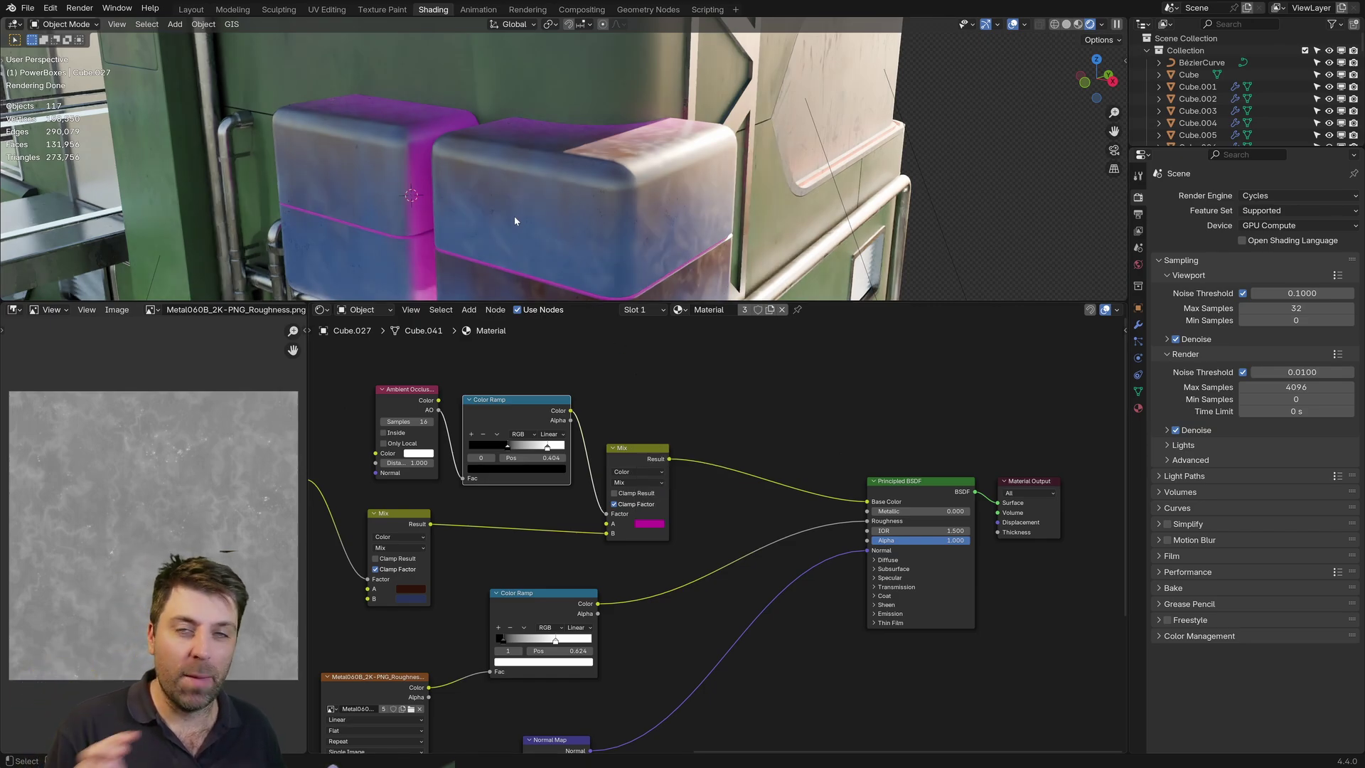
left_click(649, 526)
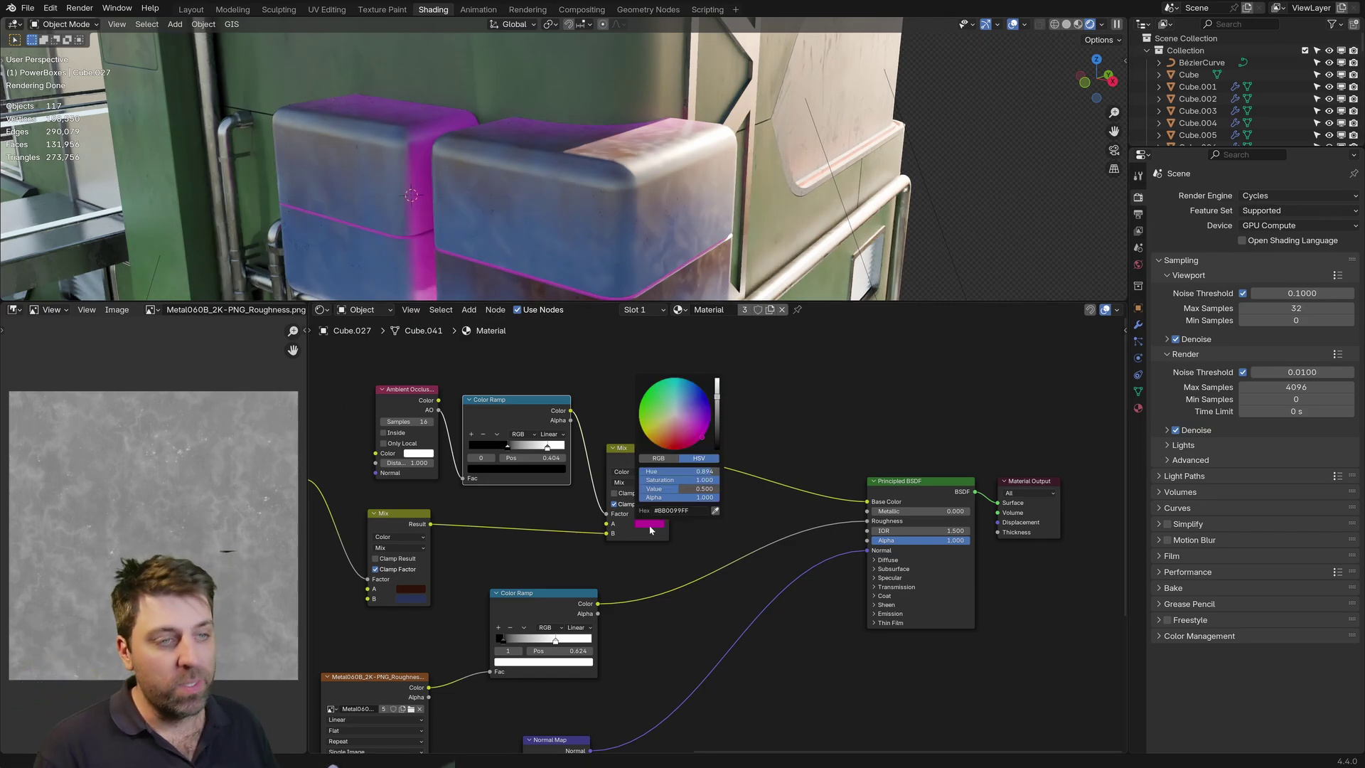
left_click_drag(683, 438, 670, 440)
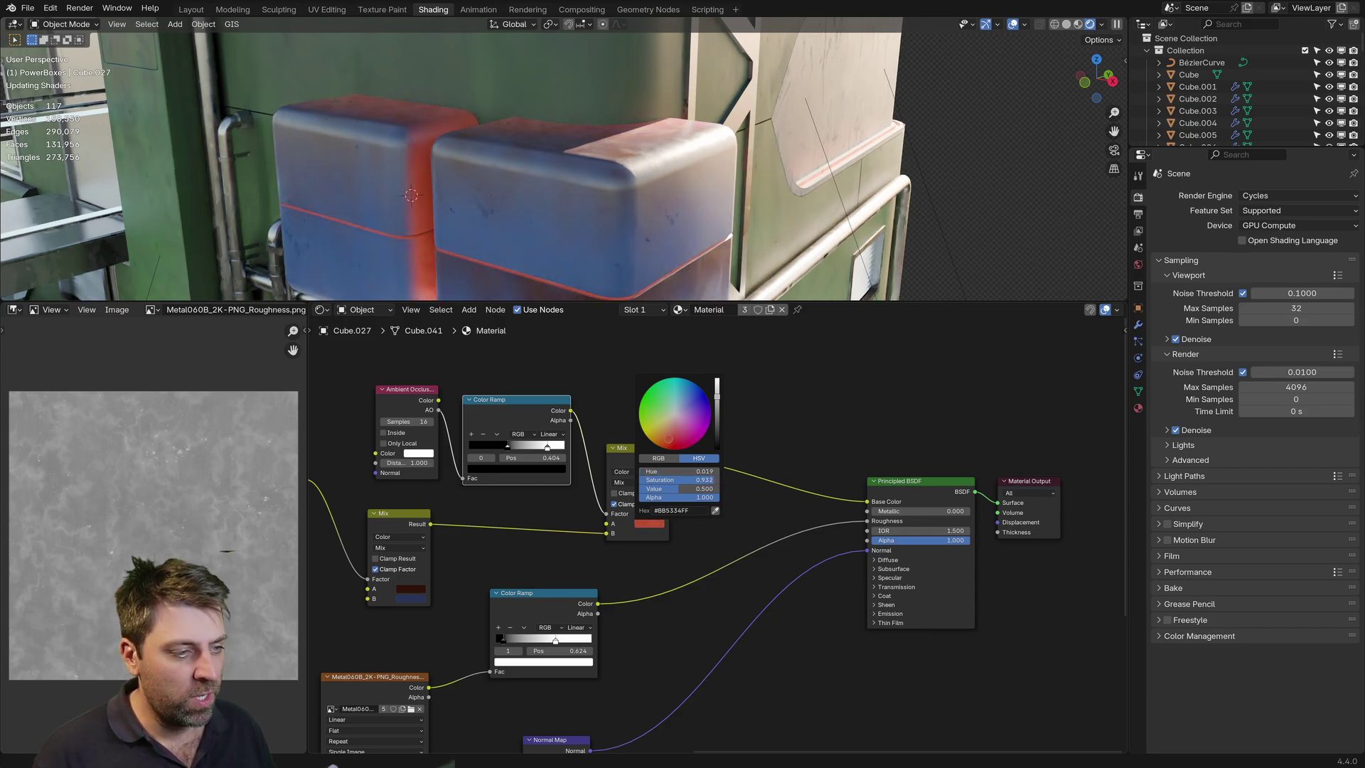
left_click_drag(717, 398, 717, 435)
Enlarge the 3D viewport over the node editor and examine the weathered boxes in the context of the whole building
scroll(665, 229, "down", 8)
middle_click_drag(663, 228, 669, 230)
scroll(669, 231, "up", 1)
left_click_drag(658, 302, 643, 660)
middle_click_drag(593, 412, 537, 385)
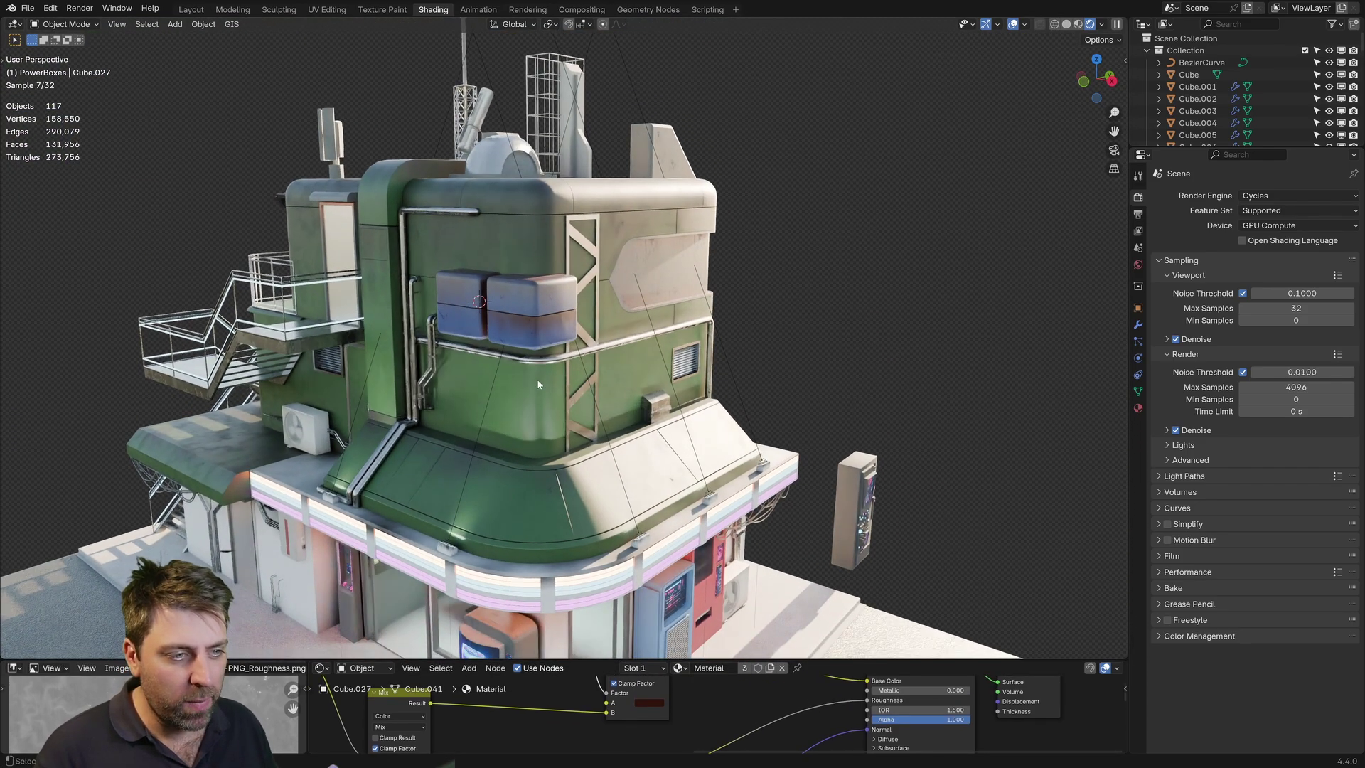